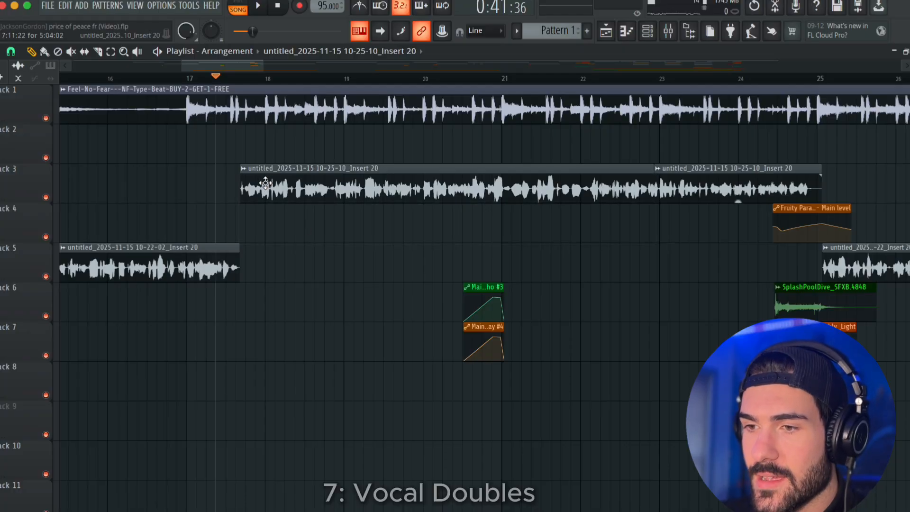
# Place a copy of the Track 3 vocal clip on Track 4 and nudge it slightly off the original's timing.
pyautogui.click(246, 219)
pyautogui.scroll(6, 259, 282)
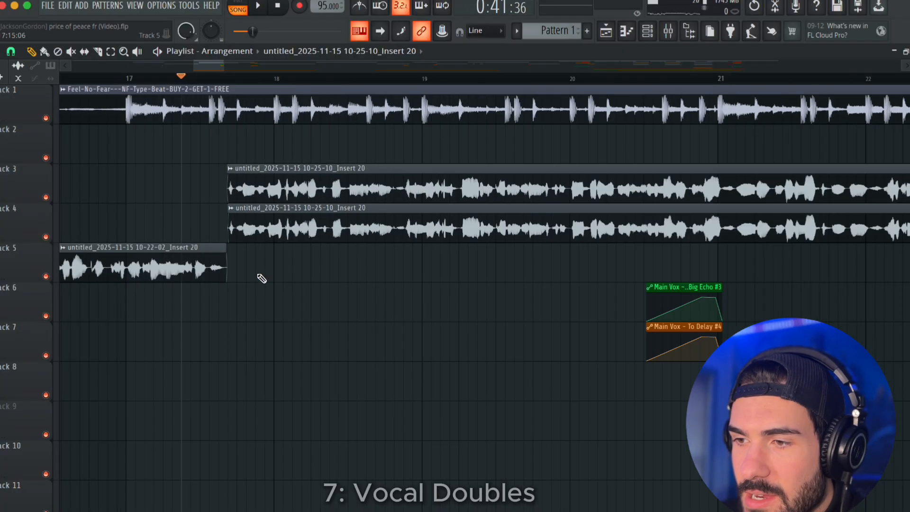
pyautogui.hotkey('shift', 'Left')
pyautogui.hotkey('shift', 'Left')
pyautogui.hotkey('shift', 'Right')
pyautogui.hotkey('shift', 'Right')
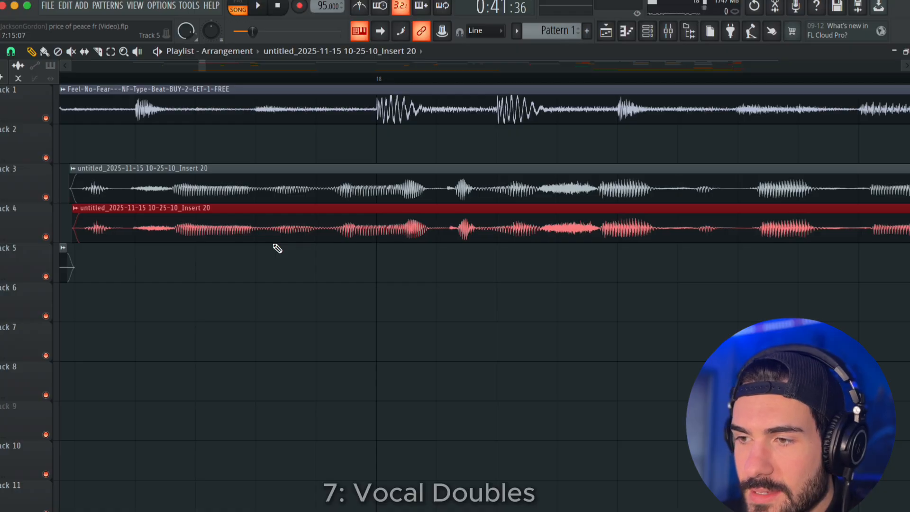
pyautogui.hotkey('shift', 'Left')
pyautogui.hotkey('shift', 'Left')
pyautogui.hotkey('shift', 'Left')
pyautogui.scroll(-6, 277, 248)
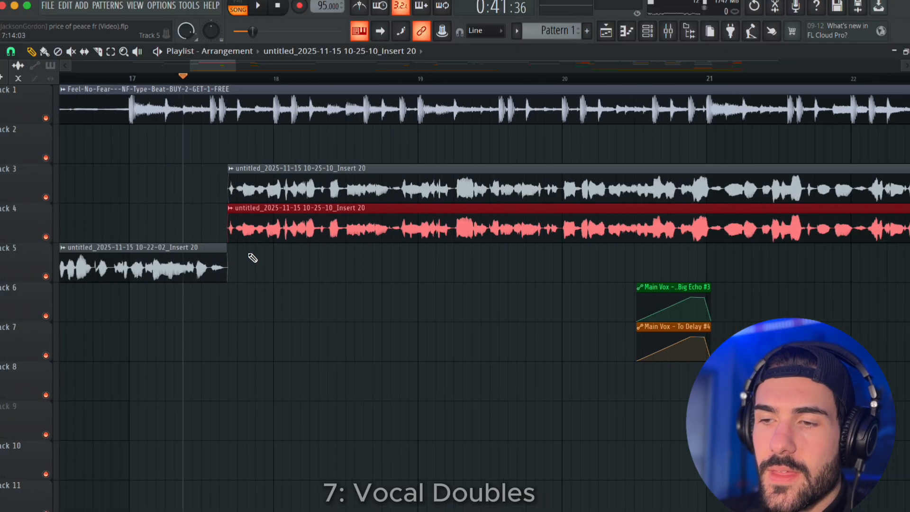
# Make the copied vocal clip on Track 4 unique.
pyautogui.click(233, 213)
pyautogui.click(256, 339)
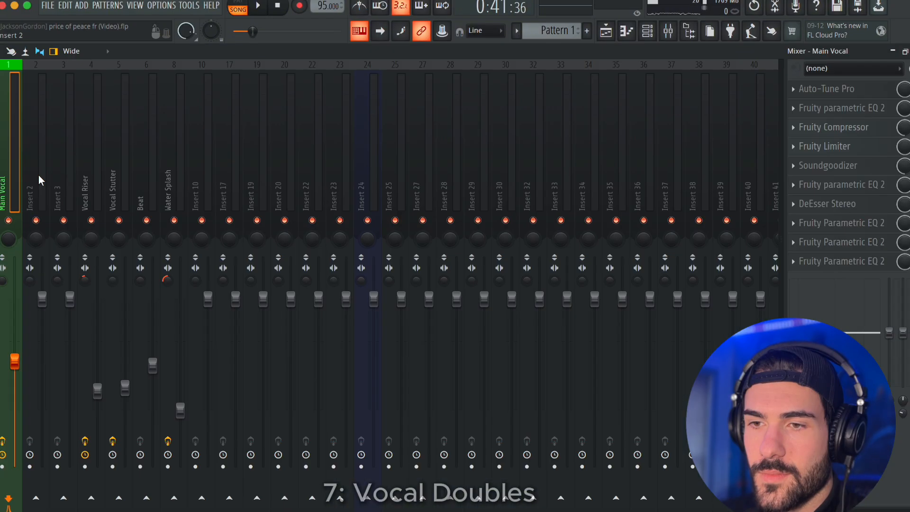
# Rename mixer Insert 2 as Emphasis Vocal and route the Track 4 vocal copy to that insert.
pyautogui.press('F9')
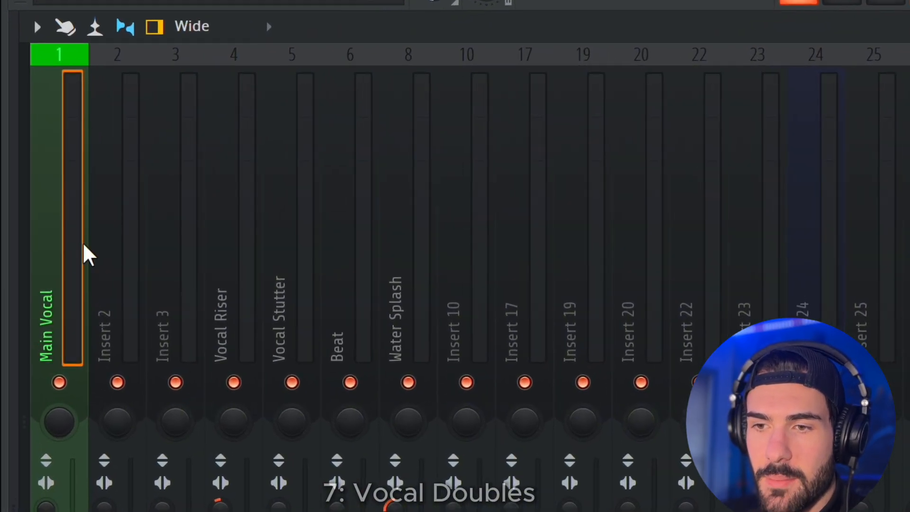
pyautogui.rightClick(121, 264)
pyautogui.click(295, 86)
pyautogui.write('Emphasis V')
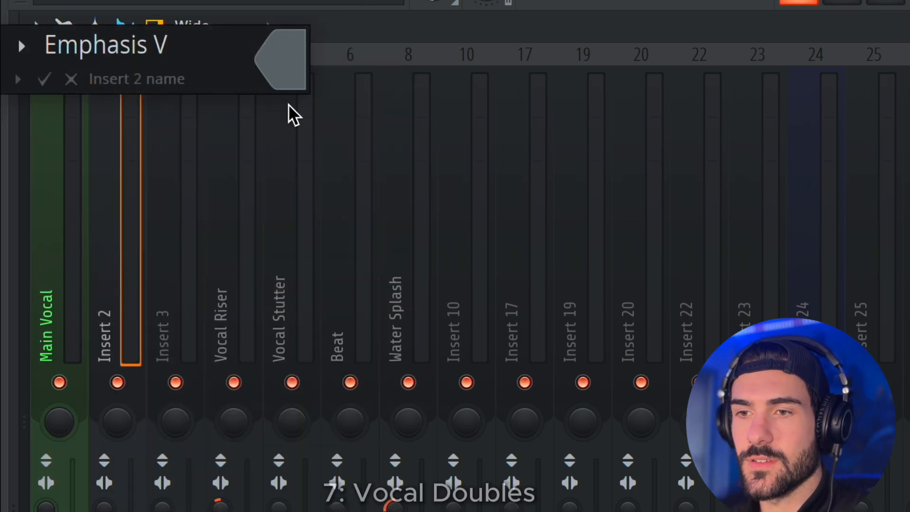
pyautogui.write('oca')
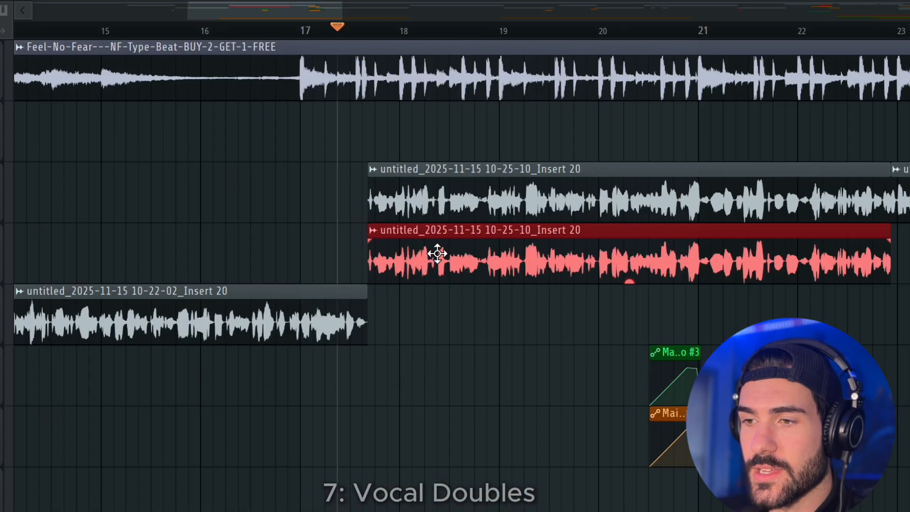
pyautogui.doubleClick(436, 253)
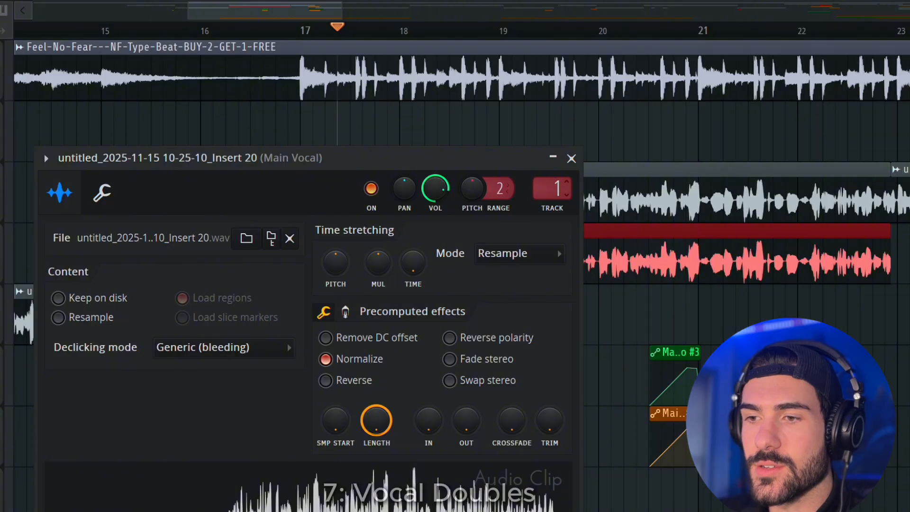
pyautogui.moveTo(553, 189); pyautogui.dragTo(554, 183)
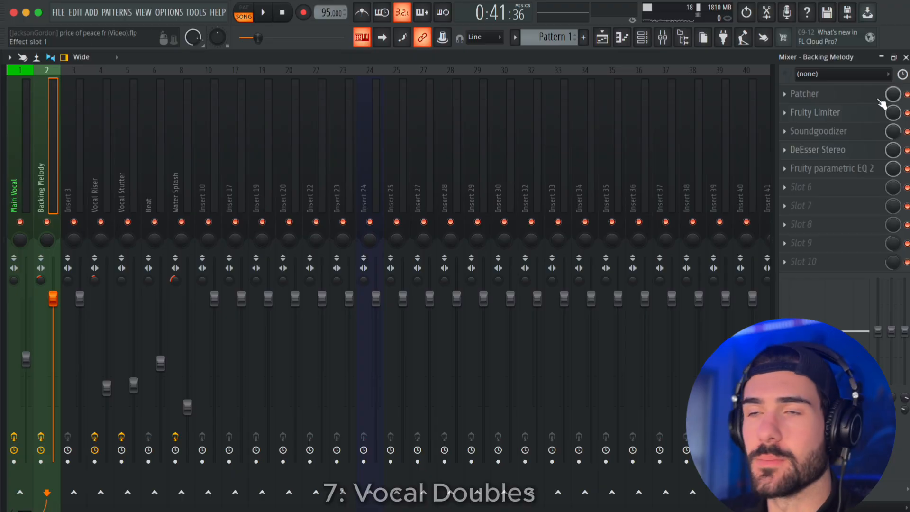
# In the Backing Melody insert's Fruity parametric EQ 2, move band 4 to about 18 kHz and −10 dB to cut the highs.
pyautogui.click(832, 170)
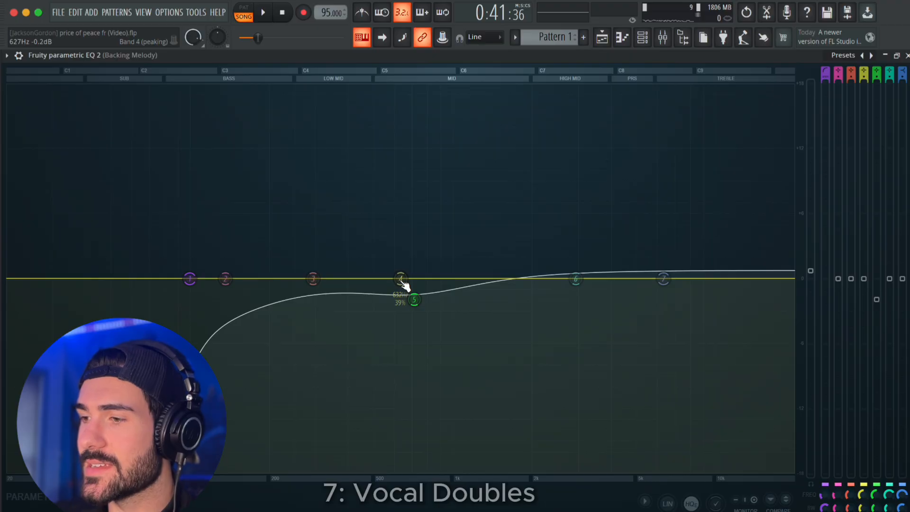
pyautogui.moveTo(404, 284); pyautogui.dragTo(780, 388)
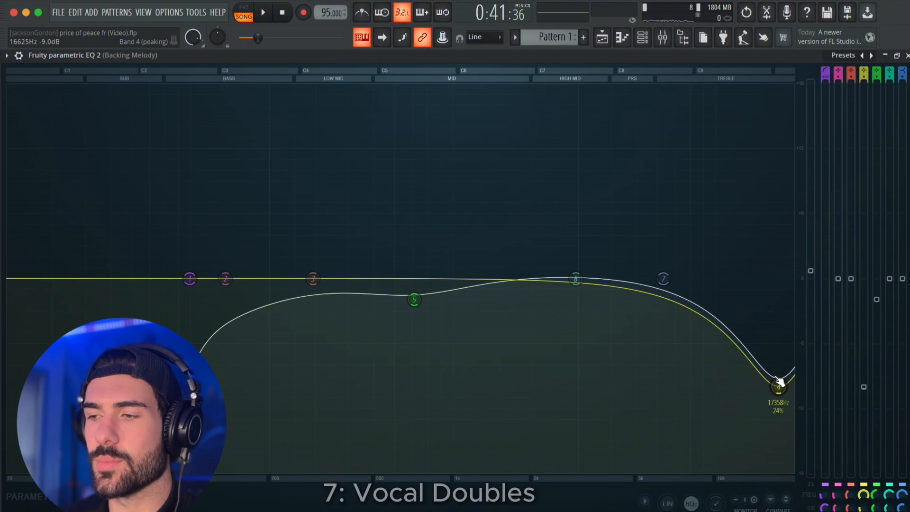
pyautogui.moveTo(780, 383); pyautogui.dragTo(792, 391)
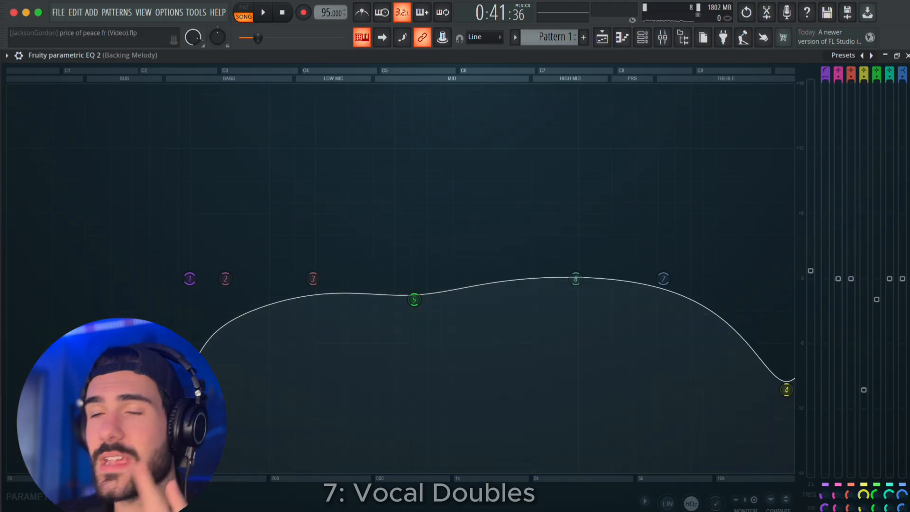
pyautogui.click(908, 56)
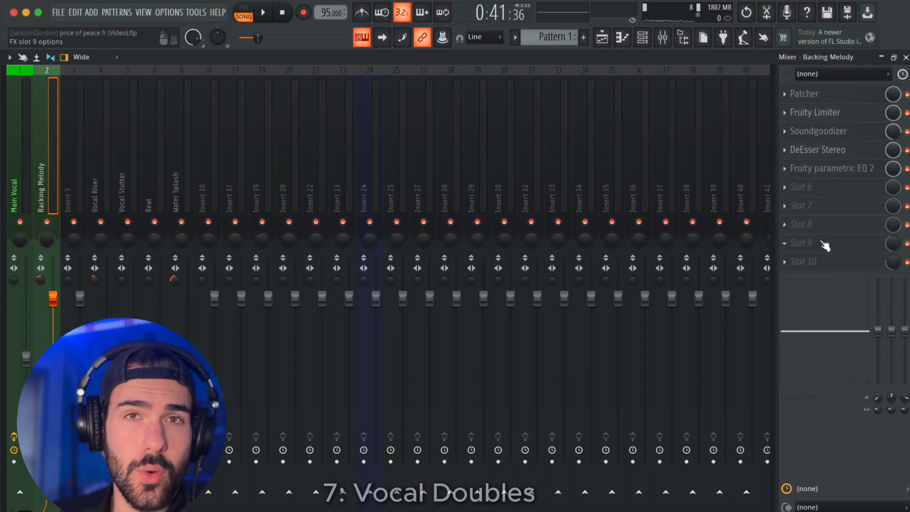
# Add Fruity Chorus to slot 8 of the Backing Melody insert and raise its mix level.
pyautogui.click(818, 225)
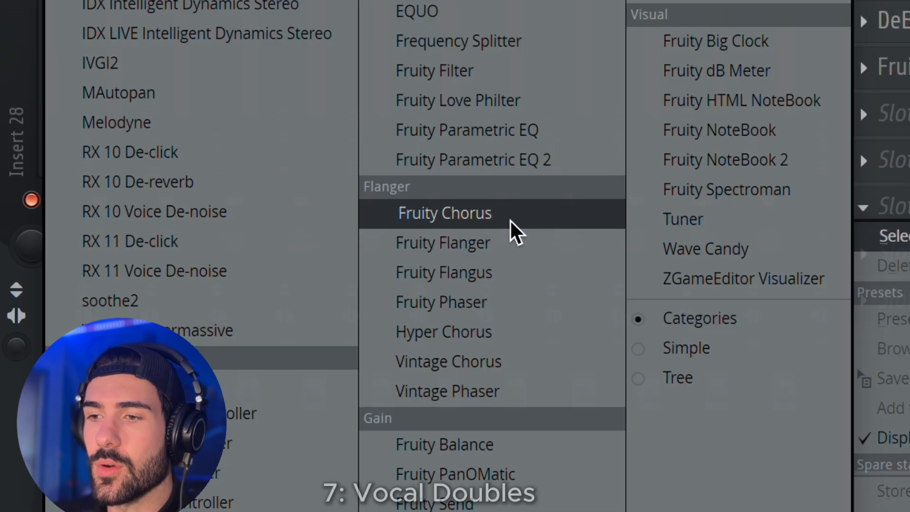
pyautogui.click(516, 230)
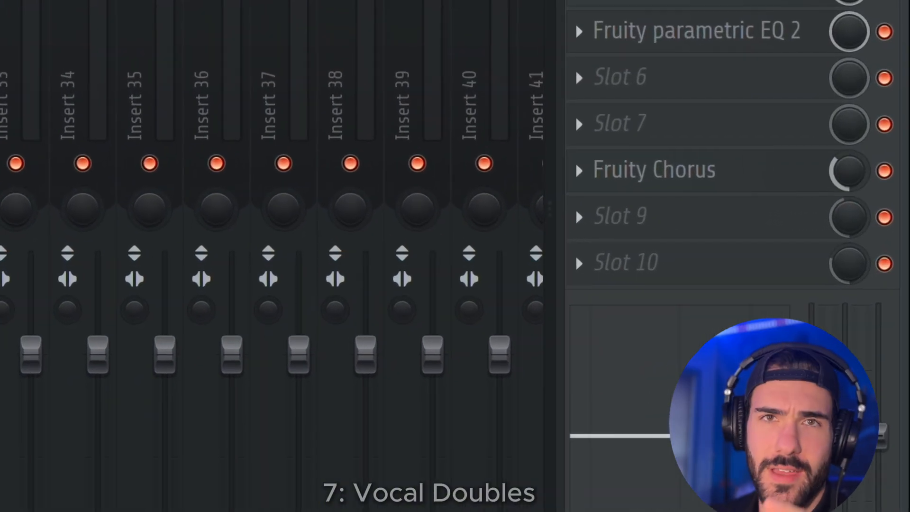
pyautogui.moveTo(854, 170); pyautogui.dragTo(854, 142)
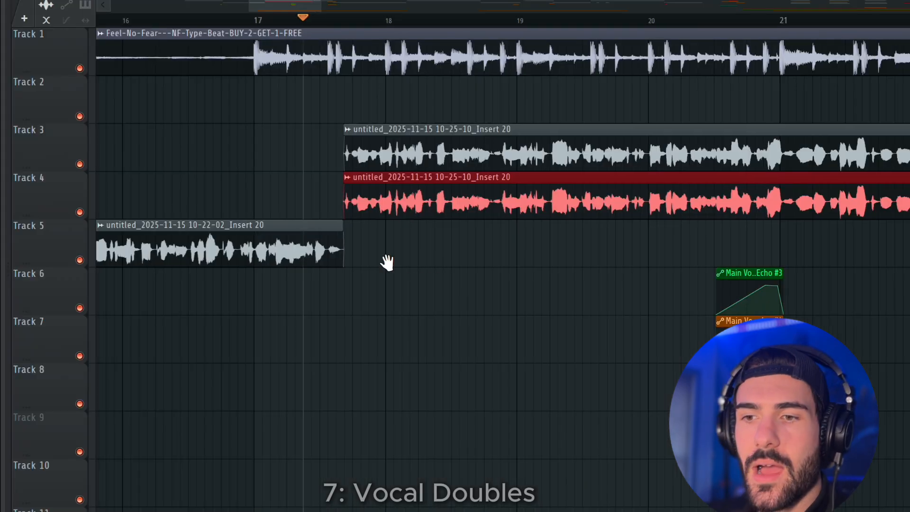
# Mute Track 4, play back the lead vocal and slice the copied clip between its phrases.
pyautogui.click(80, 212)
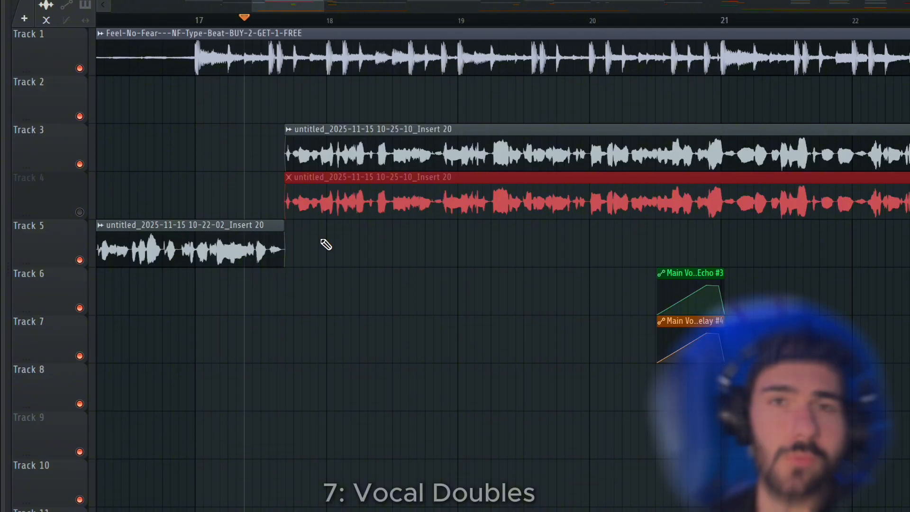
pyautogui.moveTo(505, 277); pyautogui.dragTo(468, 277)
pyautogui.press('space')
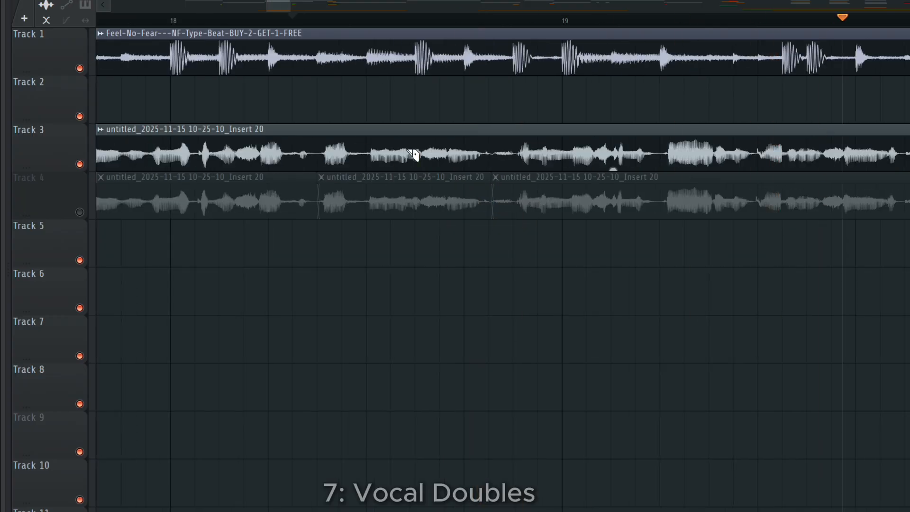
pyautogui.press('space')
pyautogui.press('space')
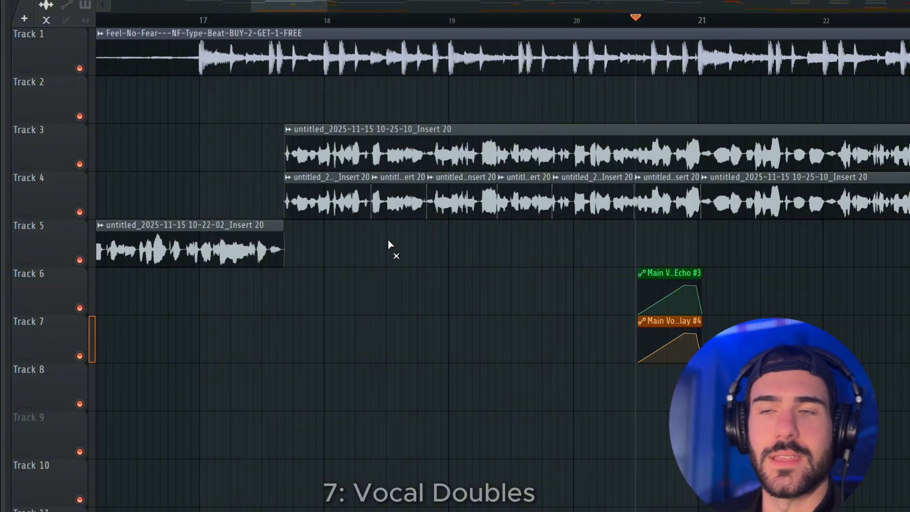
# Mute the first, third and fifth slices on Track 4 and play back from just before the vocal starts.
pyautogui.click(347, 204)
pyautogui.click(461, 201)
pyautogui.click(590, 202)
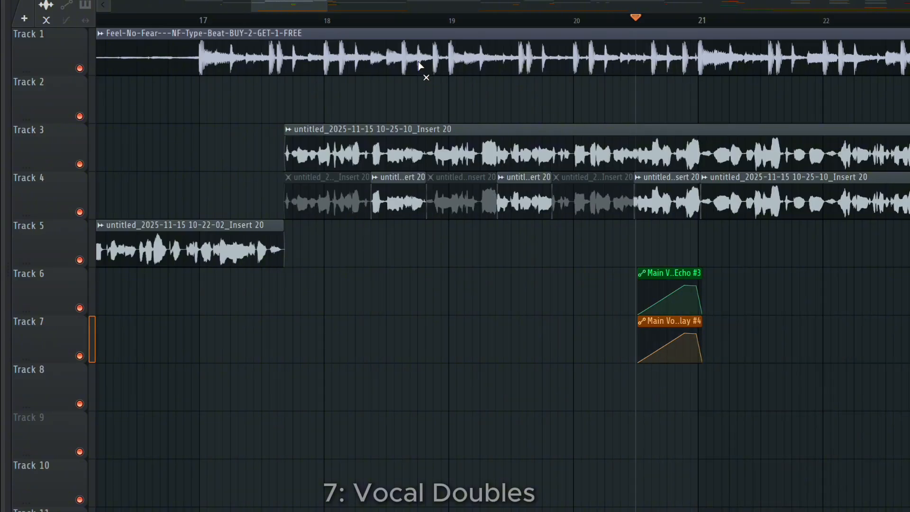
pyautogui.click(280, 21)
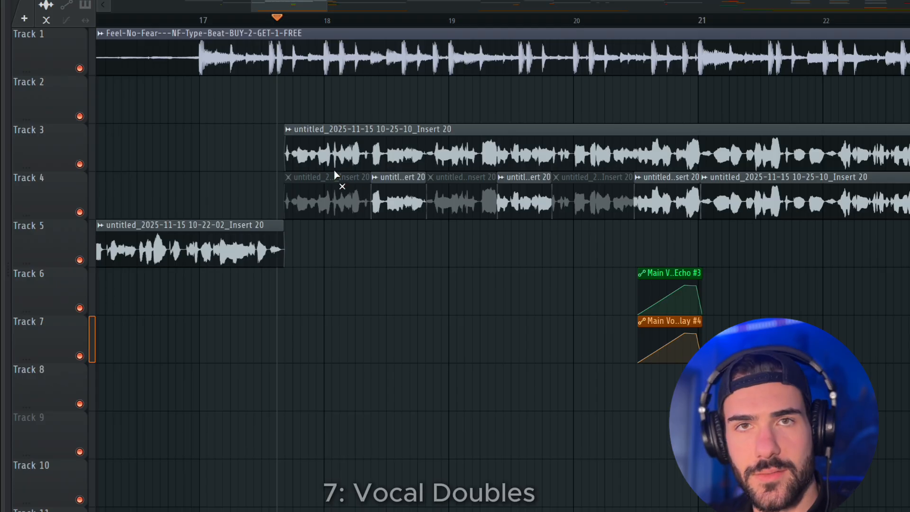
pyautogui.press('space')
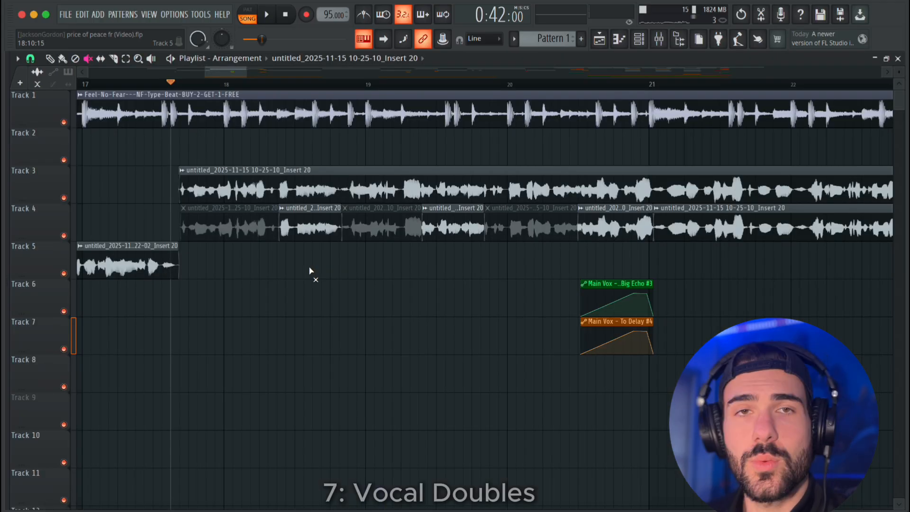
# Nudge the selected Track 4 slices against the lead vocal and play back from just after bar 18.
pyautogui.scroll(-3, 310, 271)
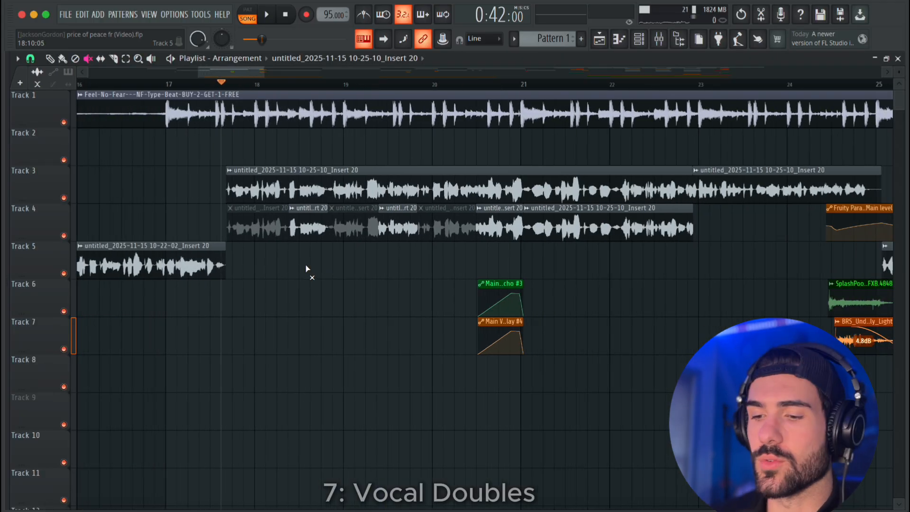
pyautogui.scroll(5, 306, 266)
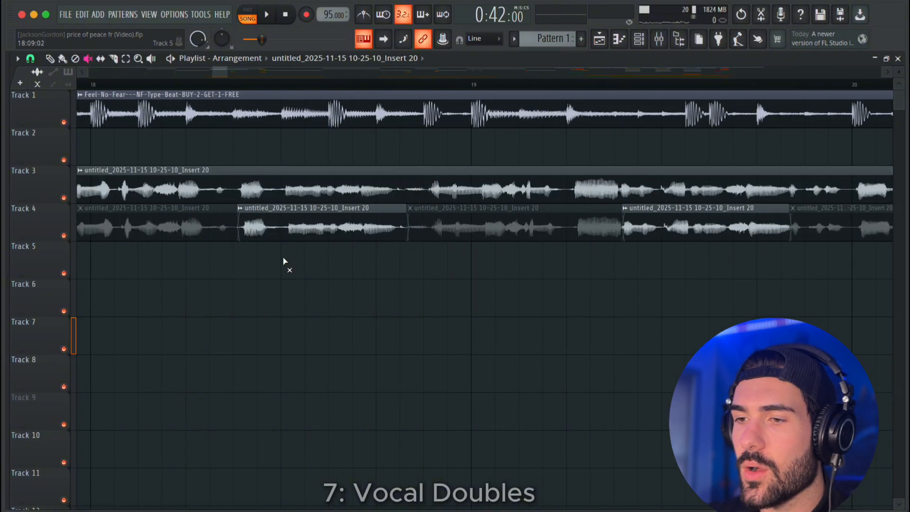
pyautogui.scroll(-7, 285, 260)
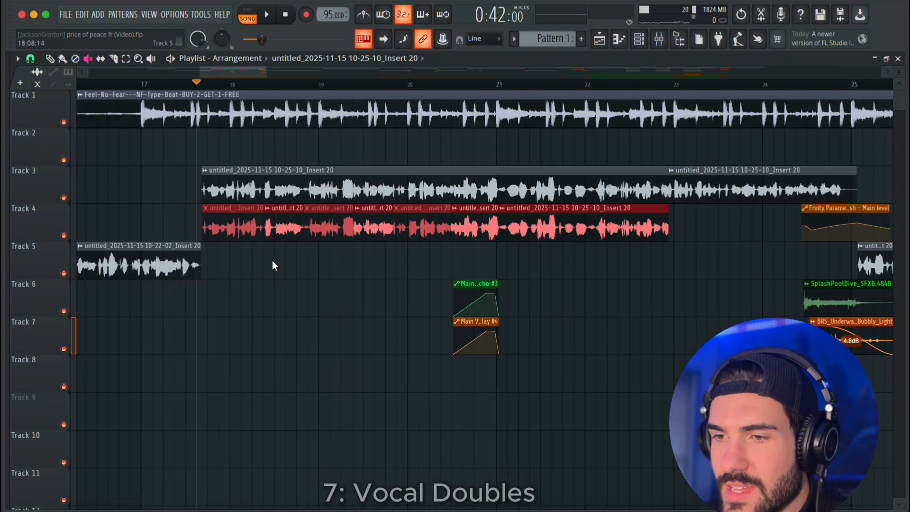
pyautogui.scroll(4, 272, 260)
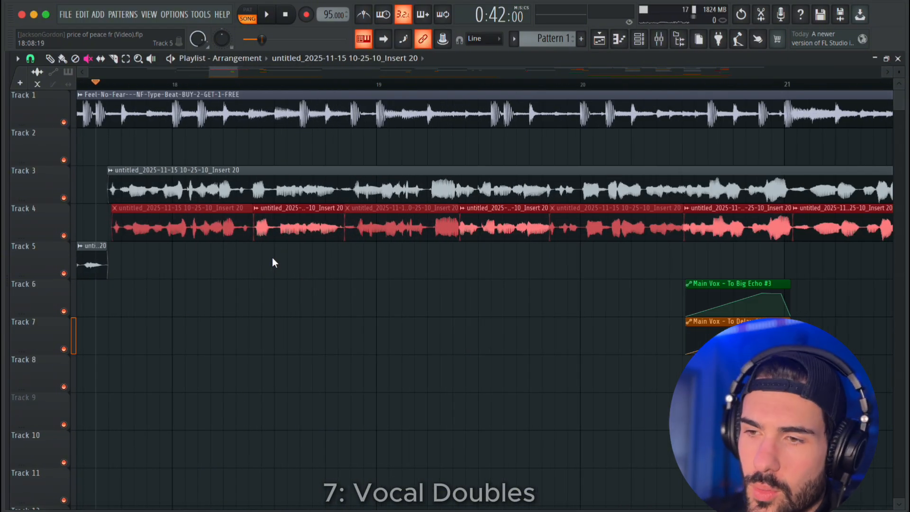
pyautogui.hotkey('shift', 'Left')
pyautogui.hotkey('shift', 'Right')
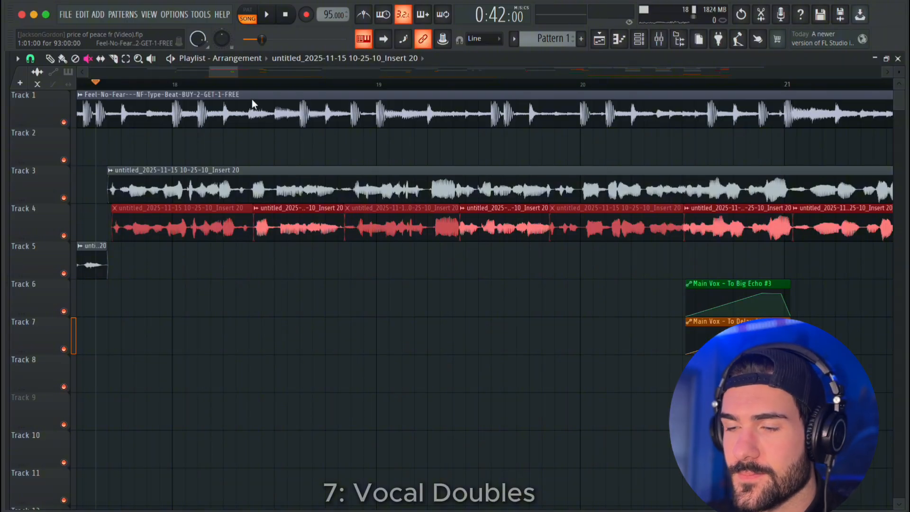
pyautogui.click(228, 84)
pyautogui.press('space')
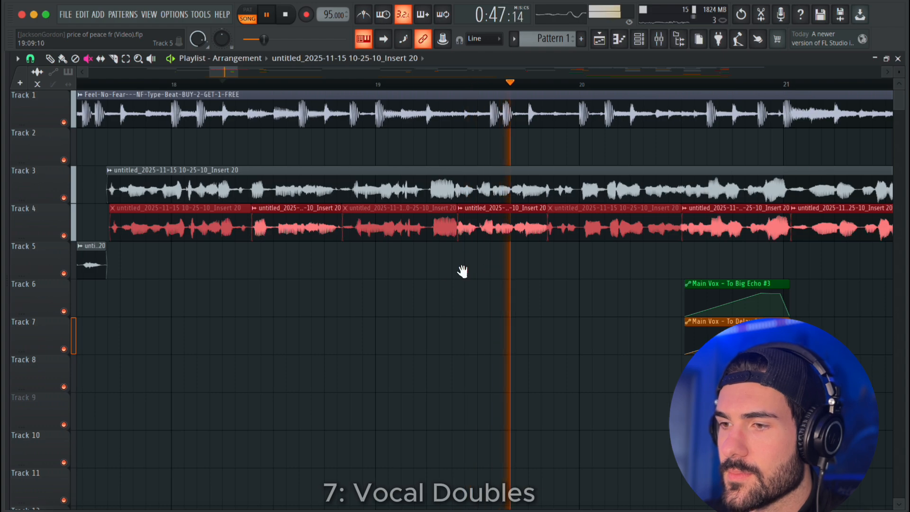
pyautogui.moveTo(369, 266); pyautogui.dragTo(371, 267)
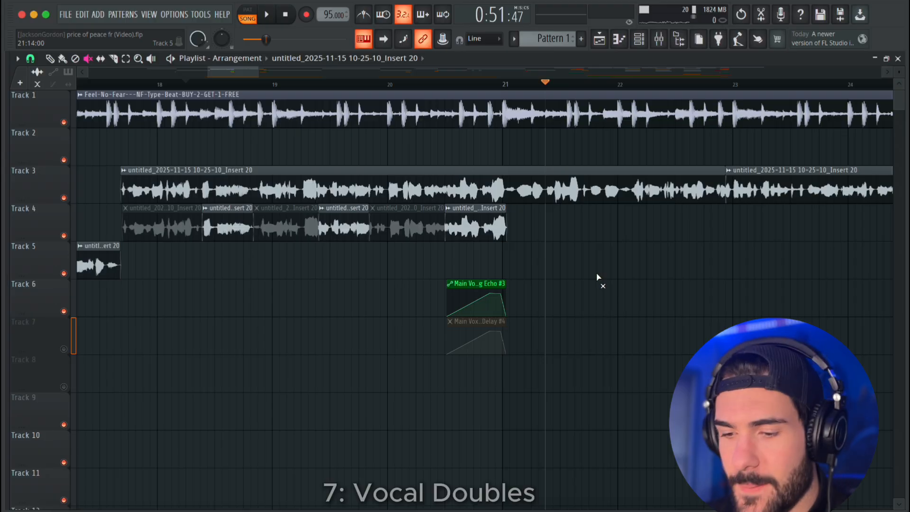
# Dock the empty mixer Insert 29 to the left, beside the Xtra Backing Vox Bus.
pyautogui.press('F9')
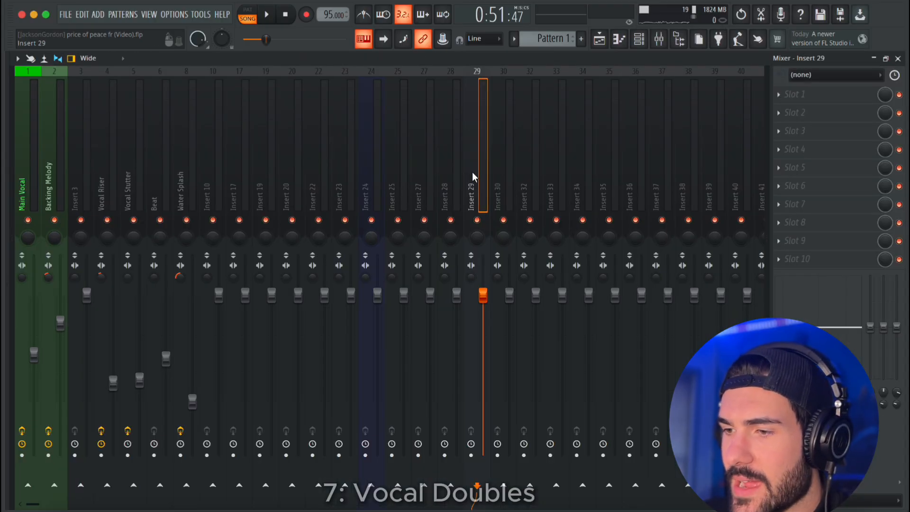
pyautogui.rightClick(472, 172)
pyautogui.click(476, 185)
pyautogui.rightClick(476, 170)
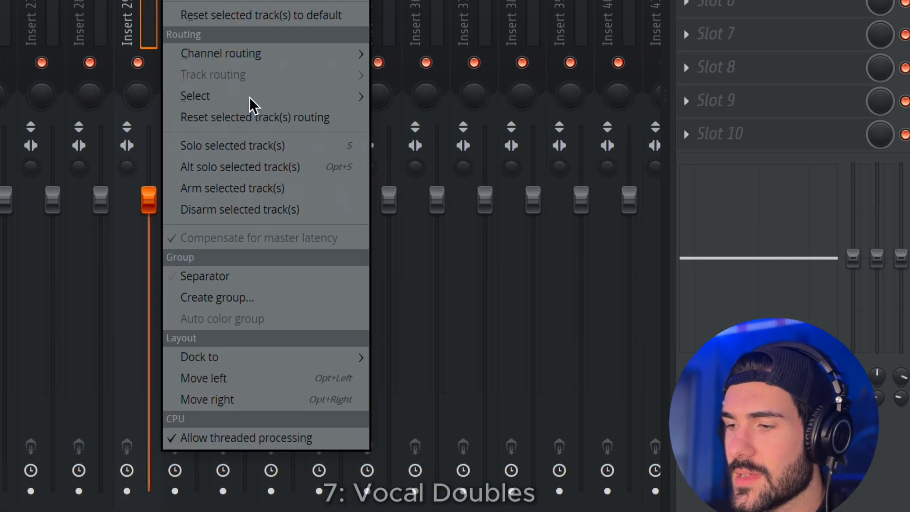
pyautogui.moveTo(215, 355)
pyautogui.click(335, 354)
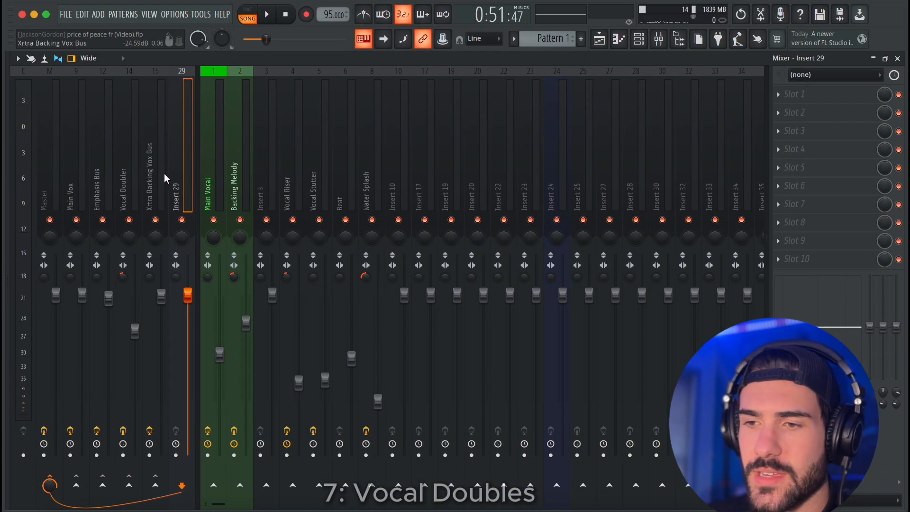
# Rename mixer Insert 29 as Vocal Doubles.
pyautogui.rightClick(178, 173)
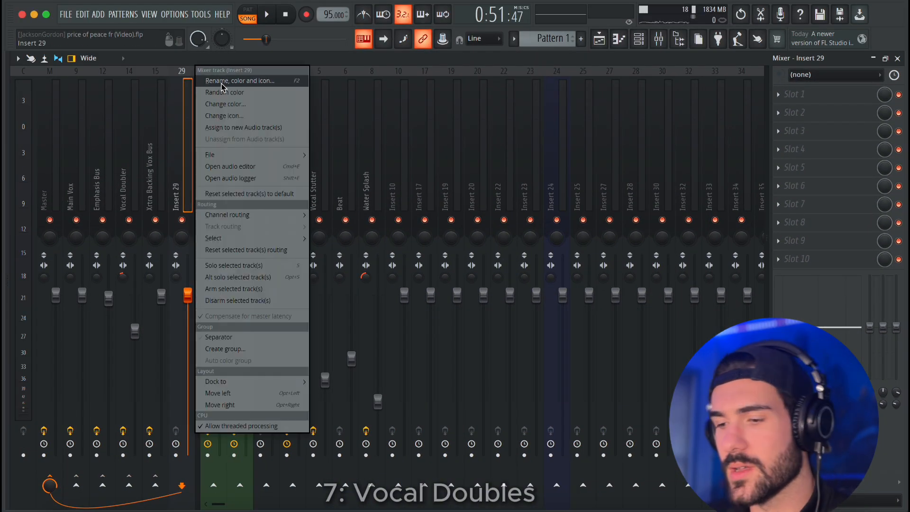
pyautogui.click(222, 82)
pyautogui.write('Vocal Double')
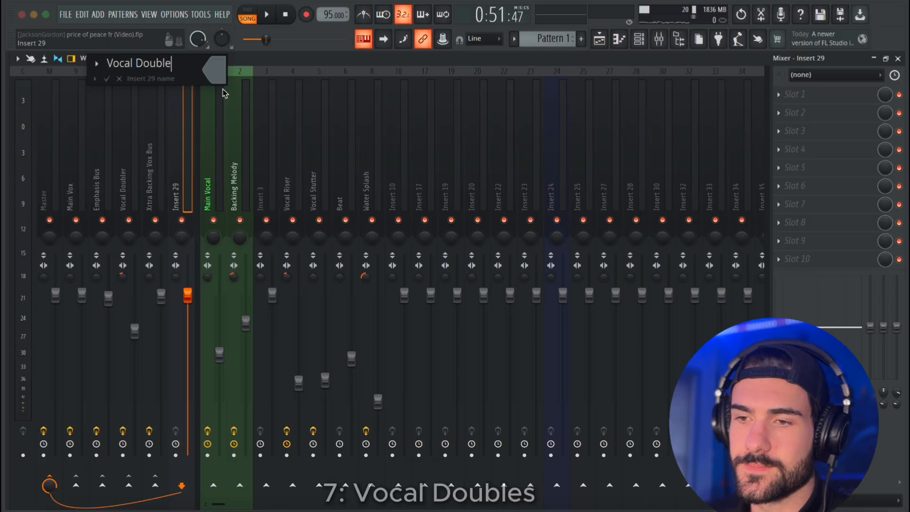
pyautogui.write('s')
pyautogui.press('Return')
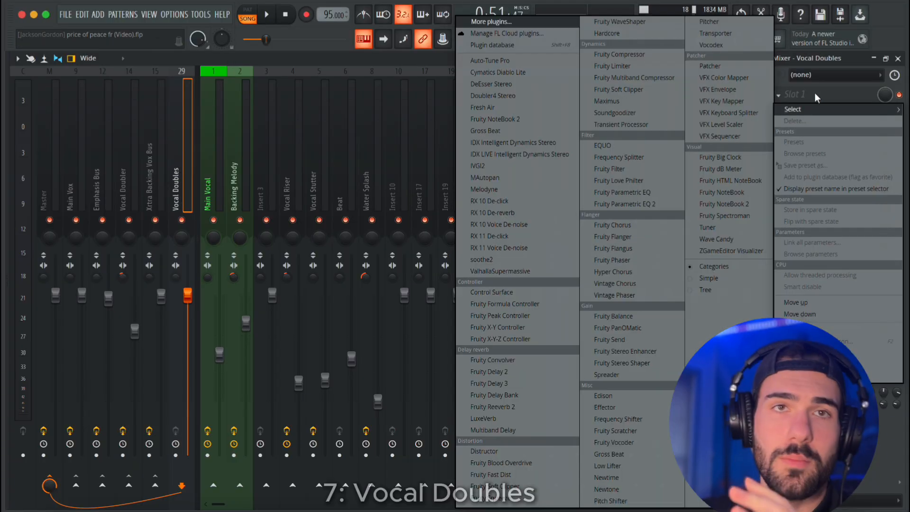
# Load Doubler4 Stereo in the first effect slot of the Vocal Doubles bus with the Hogarth Doubler 2 preset.
pyautogui.click(819, 95)
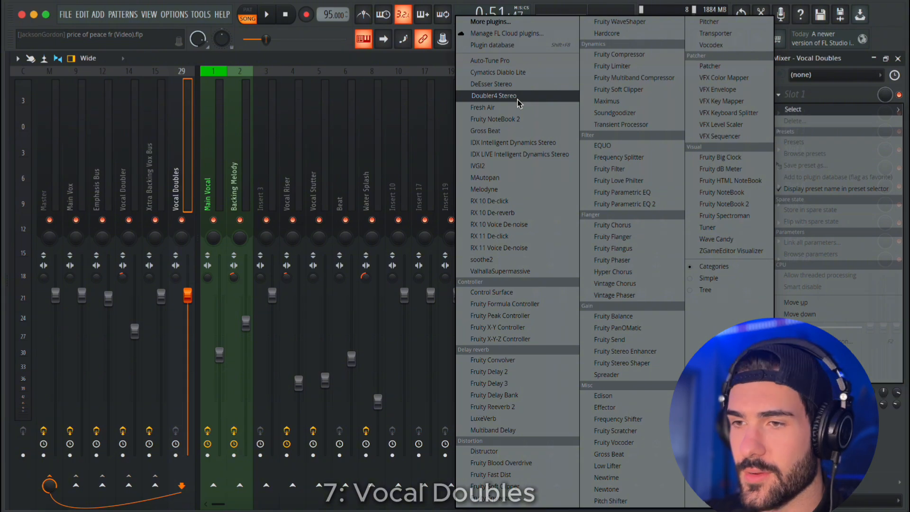
pyautogui.click(494, 96)
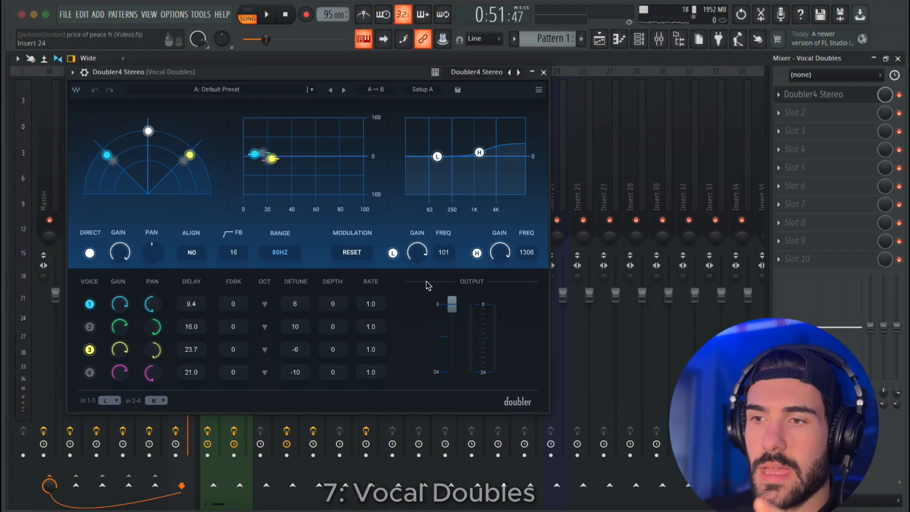
pyautogui.click(240, 93)
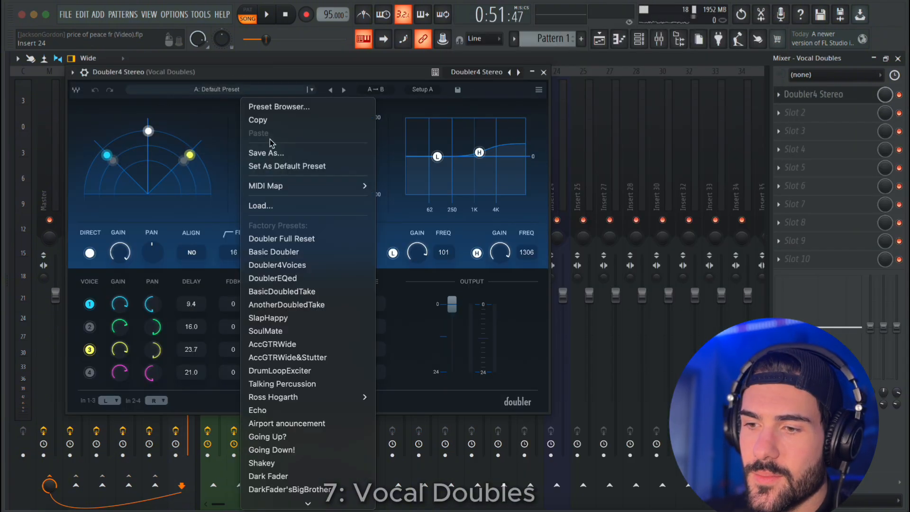
pyautogui.moveTo(319, 399)
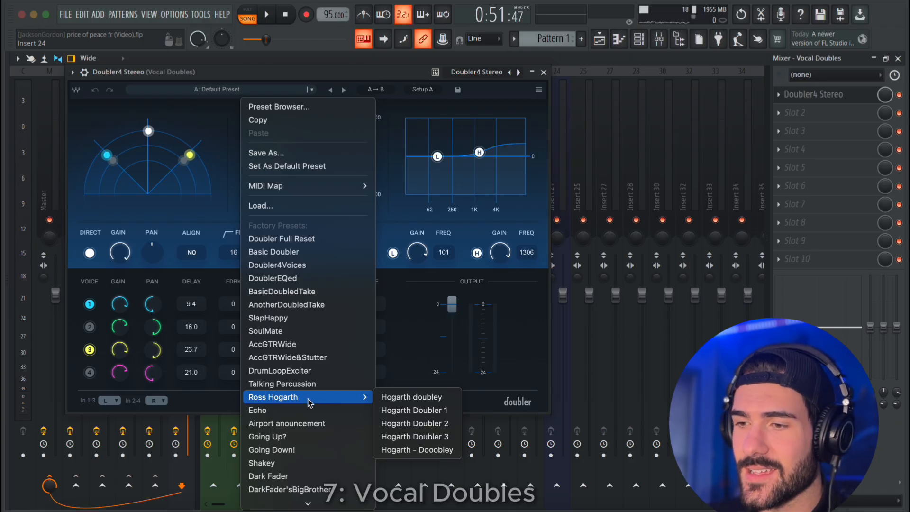
pyautogui.click(428, 431)
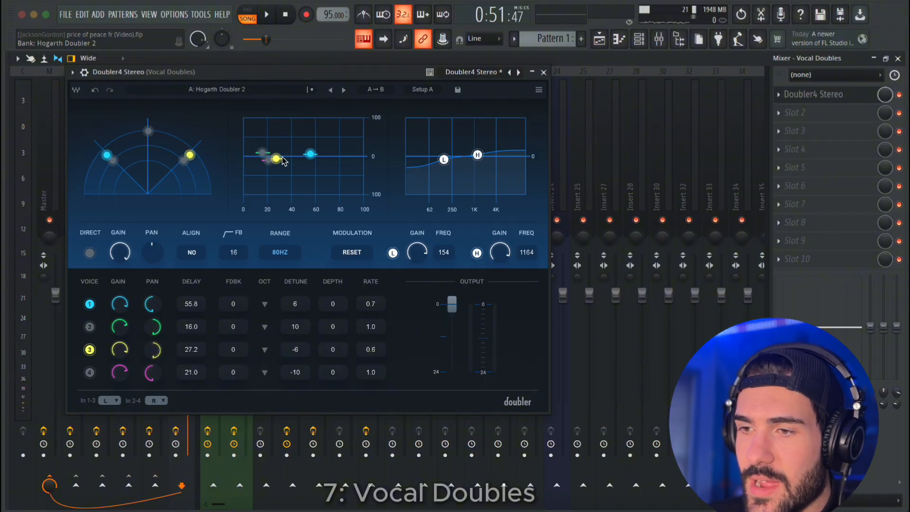
# Enable all four doubler voices, spread their delays and detuning, and flatten the low and high EQ bands.
pyautogui.moveTo(312, 159); pyautogui.dragTo(272, 167)
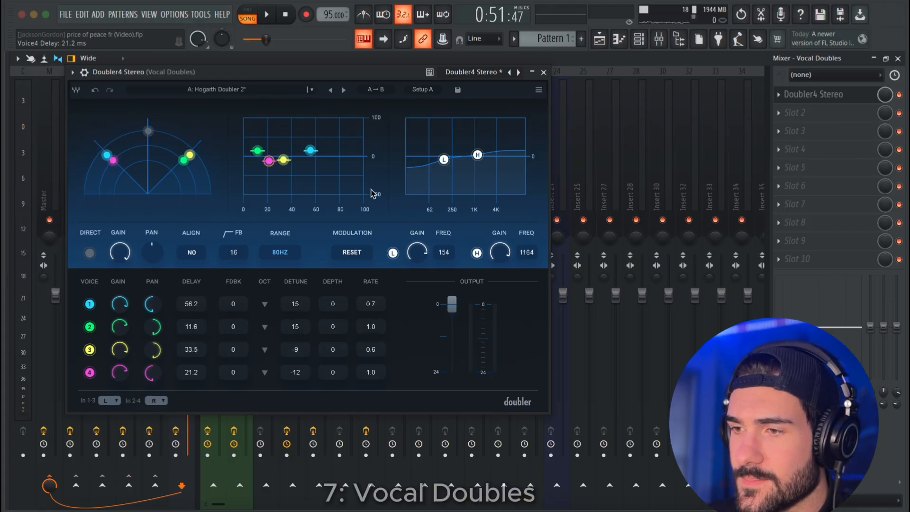
pyautogui.moveTo(477, 155); pyautogui.dragTo(444, 158)
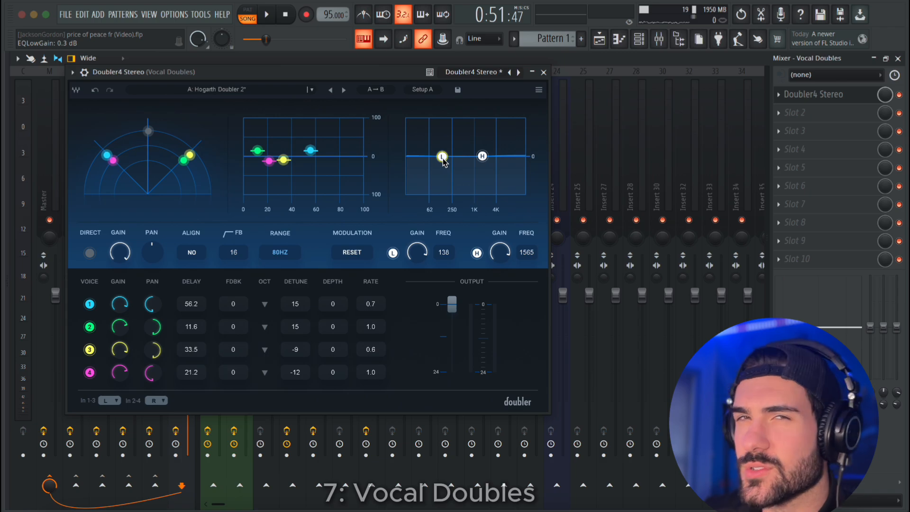
pyautogui.moveTo(444, 157); pyautogui.dragTo(442, 158)
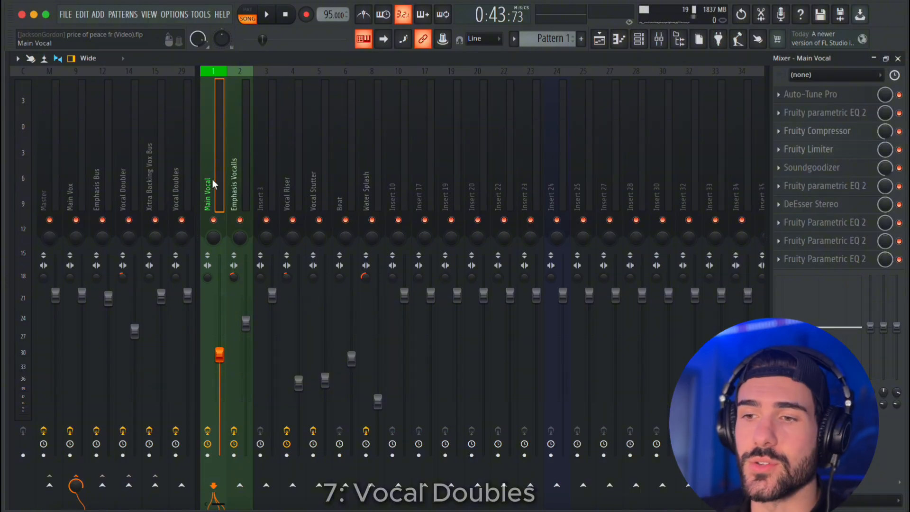
# Route the Main Vox bus to the Vocal Doubles bus as a send.
pyautogui.click(184, 177)
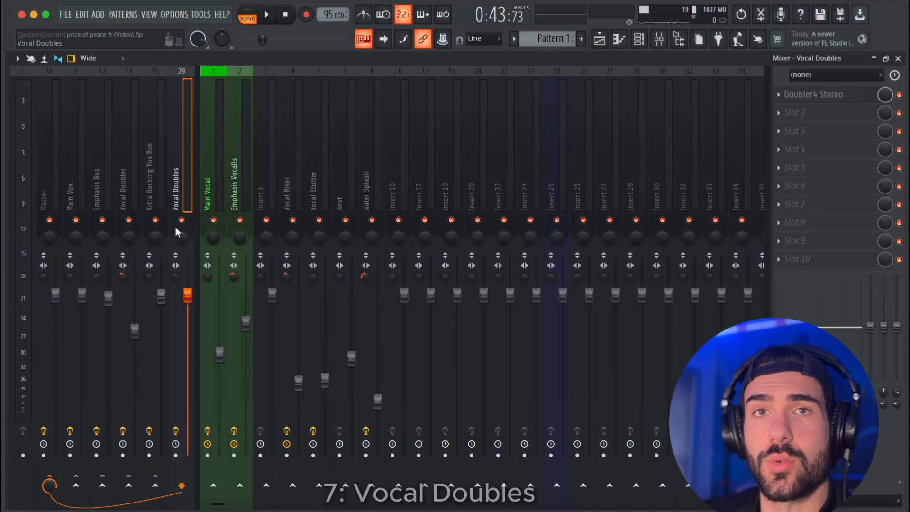
pyautogui.click(69, 195)
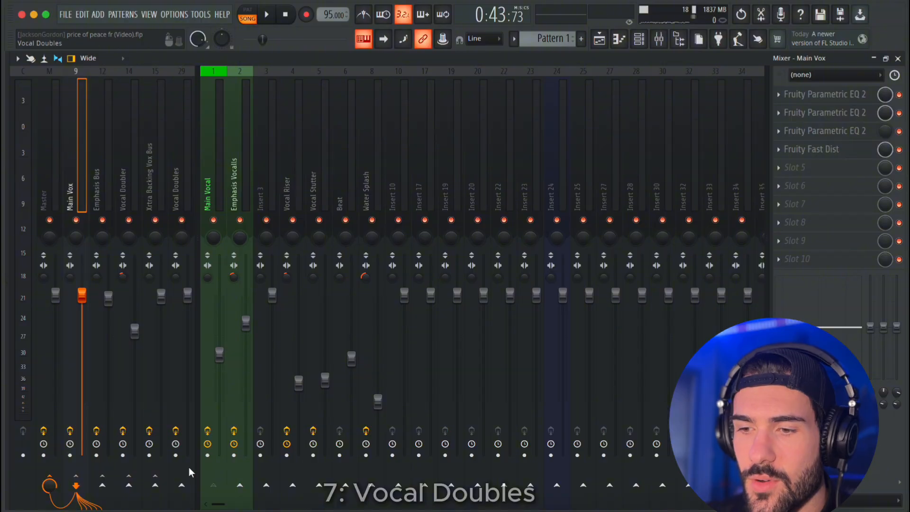
pyautogui.click(185, 488)
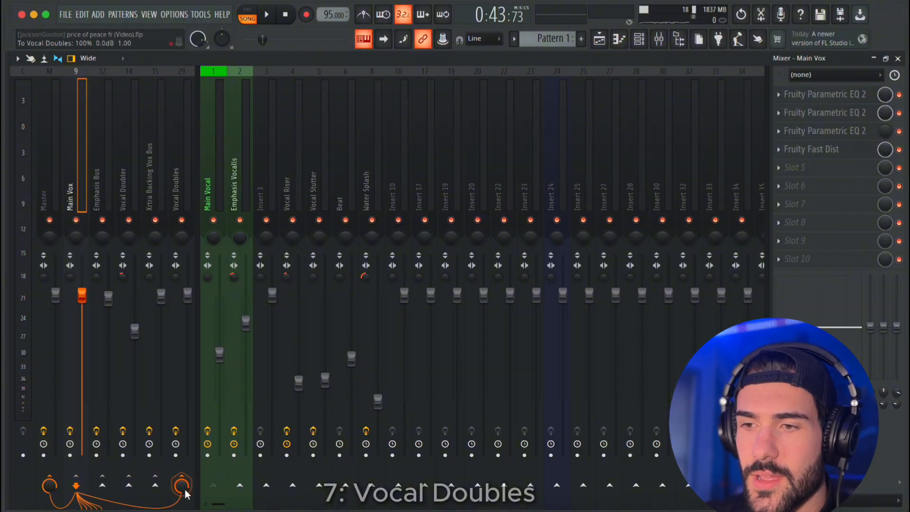
# Select the playlist time range within bar 18 for the doubled phrase, and return to the mixer.
pyautogui.click(177, 206)
pyautogui.press('F5')
pyautogui.moveTo(345, 85); pyautogui.dragTo(569, 105)
pyautogui.press('F9')
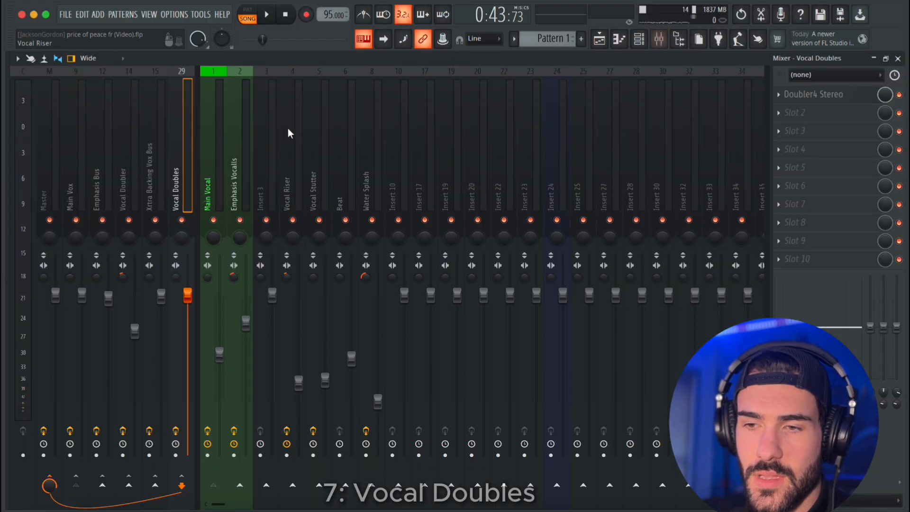
# Set the Main Vox send level to Vocal Doubles to 0% and create an automation clip for it.
pyautogui.click(78, 176)
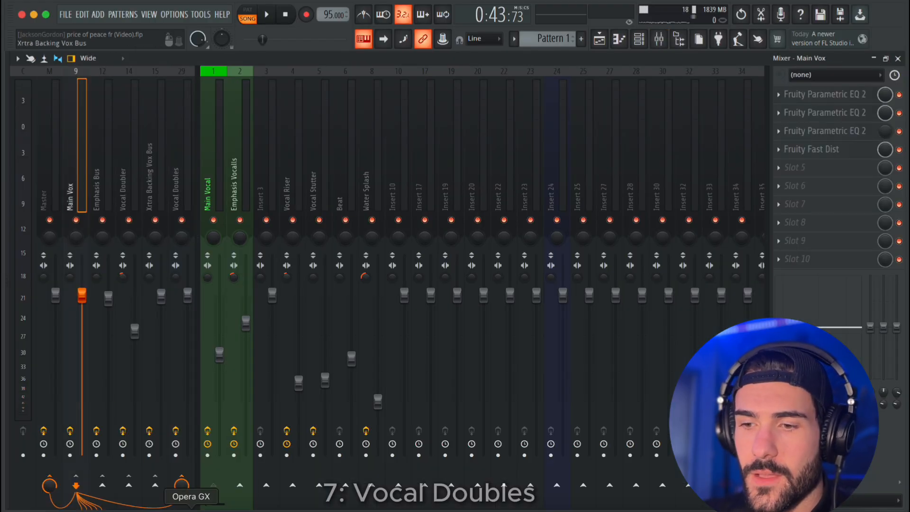
pyautogui.moveTo(182, 486); pyautogui.dragTo(183, 493)
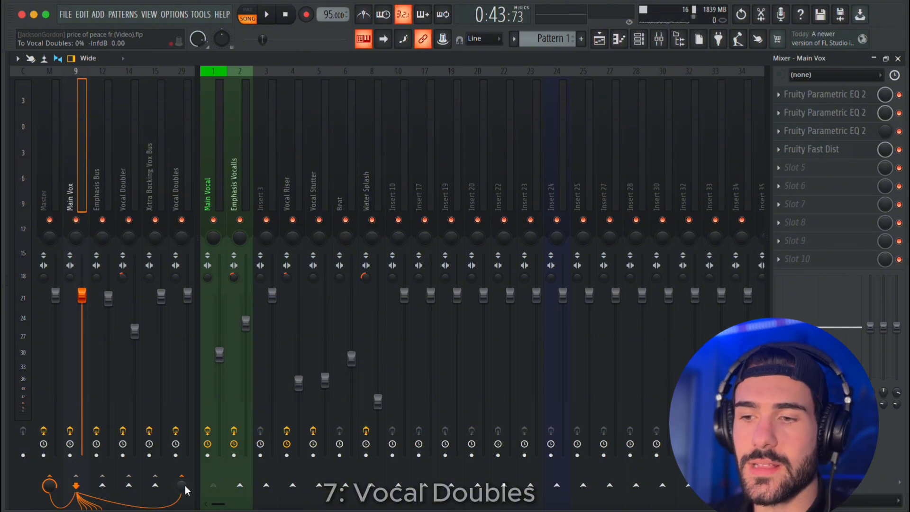
pyautogui.rightClick(183, 486)
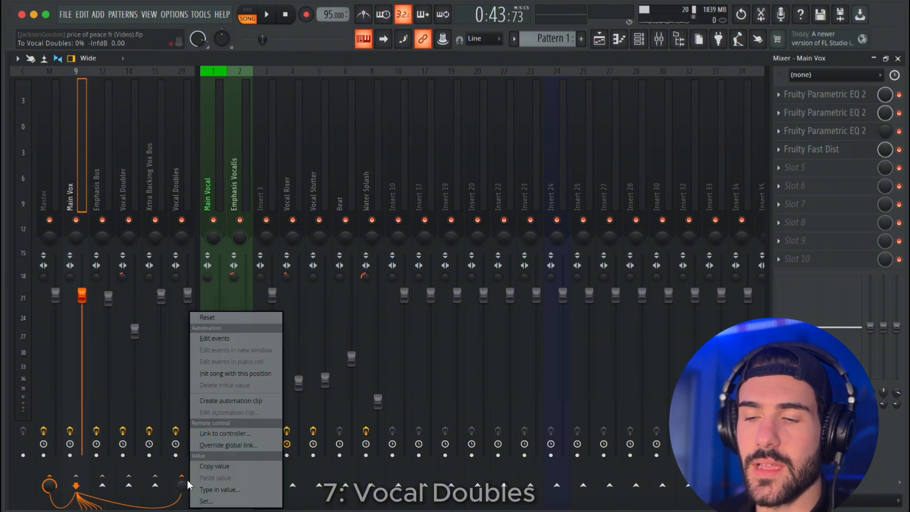
pyautogui.click(231, 402)
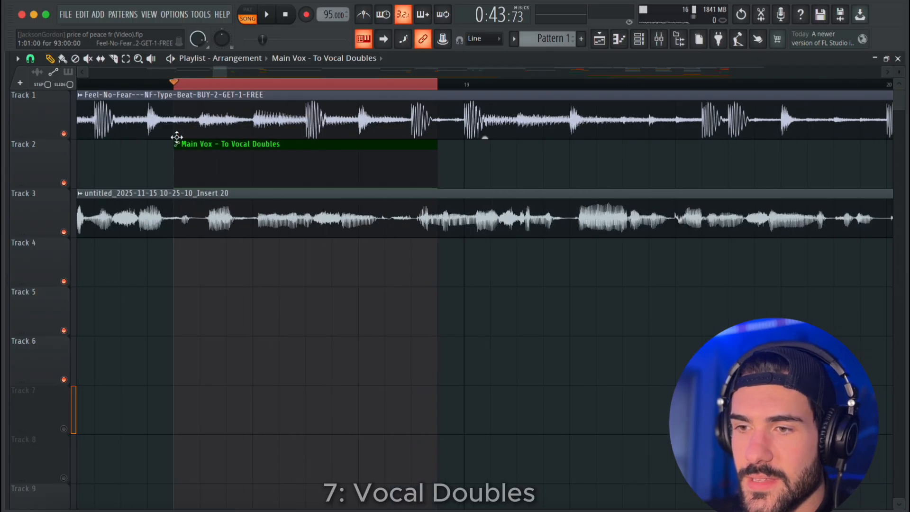
# Add two points to the send automation clip on Track 2, shaping a fade-in, a raised plateau and a fade-out.
pyautogui.scroll(3, 200, 171)
pyautogui.rightClick(201, 163)
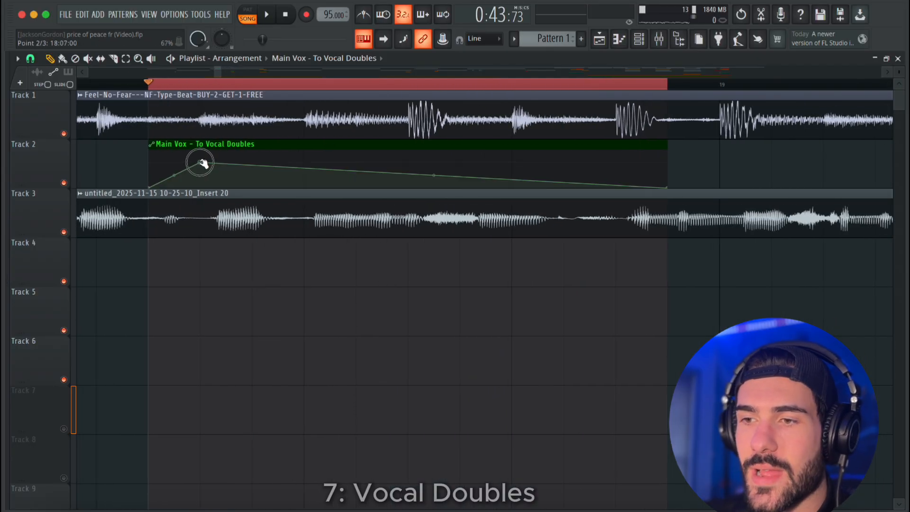
pyautogui.moveTo(201, 163)
pyautogui.mouseDown()
pyautogui.moveTo(298, 157)
pyautogui.moveTo(285, 183)
pyautogui.moveTo(262, 147)
pyautogui.moveTo(250, 177)
pyautogui.moveTo(223, 157)
pyautogui.moveTo(207, 165)
pyautogui.mouseUp()
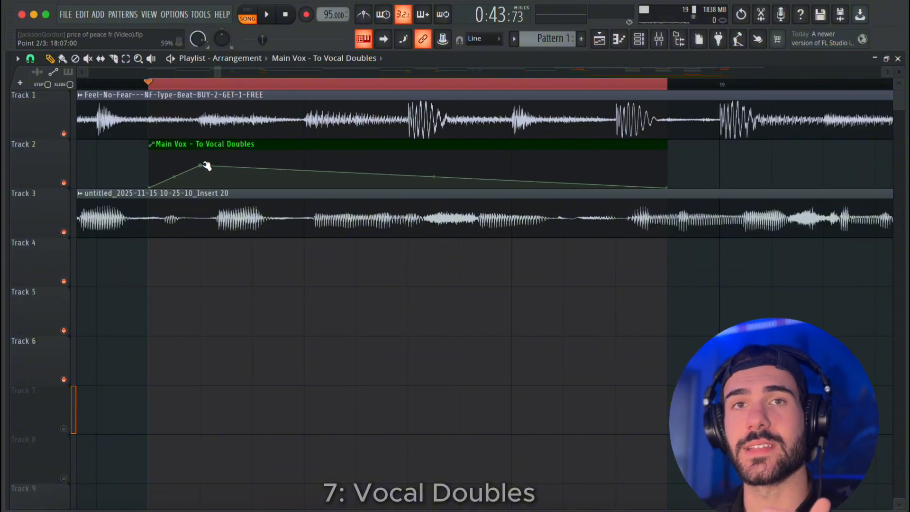
pyautogui.moveTo(206, 166); pyautogui.dragTo(206, 163)
pyautogui.rightClick(565, 157)
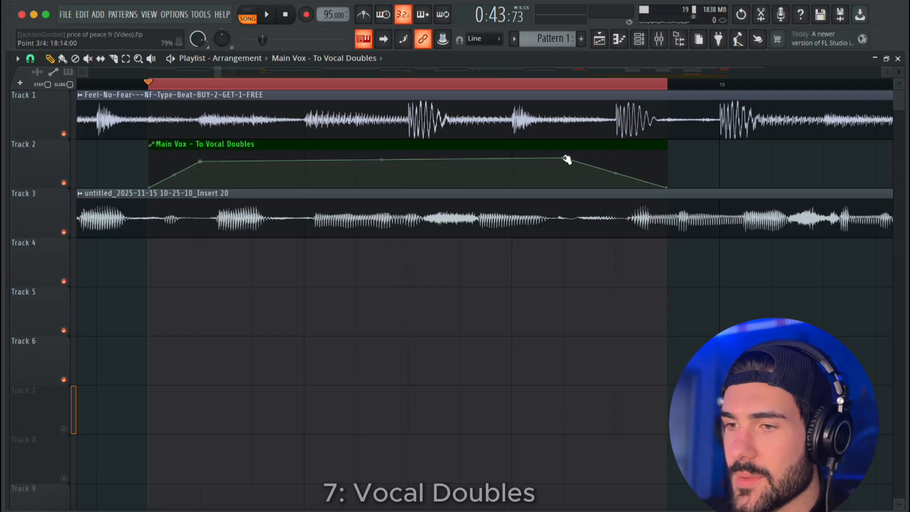
pyautogui.moveTo(567, 160); pyautogui.dragTo(616, 160)
pyautogui.moveTo(203, 164); pyautogui.dragTo(203, 161)
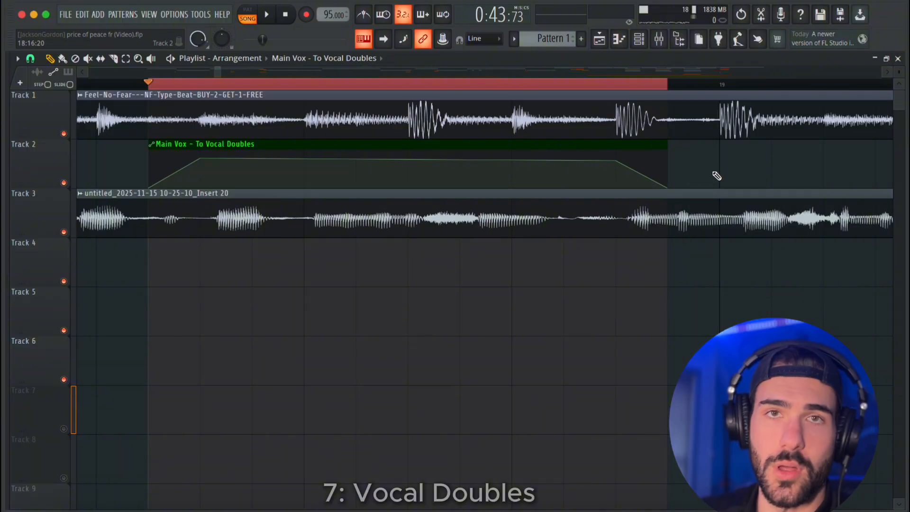
# Tighten the send automation to the phrase with steeper fades, starting at 18:07:00 and lasting 0:07:02.
pyautogui.moveTo(616, 160); pyautogui.dragTo(564, 162)
pyautogui.moveTo(668, 188); pyautogui.dragTo(574, 206)
pyautogui.moveTo(200, 159); pyautogui.dragTo(211, 143)
pyautogui.moveTo(617, 161); pyautogui.dragTo(557, 157)
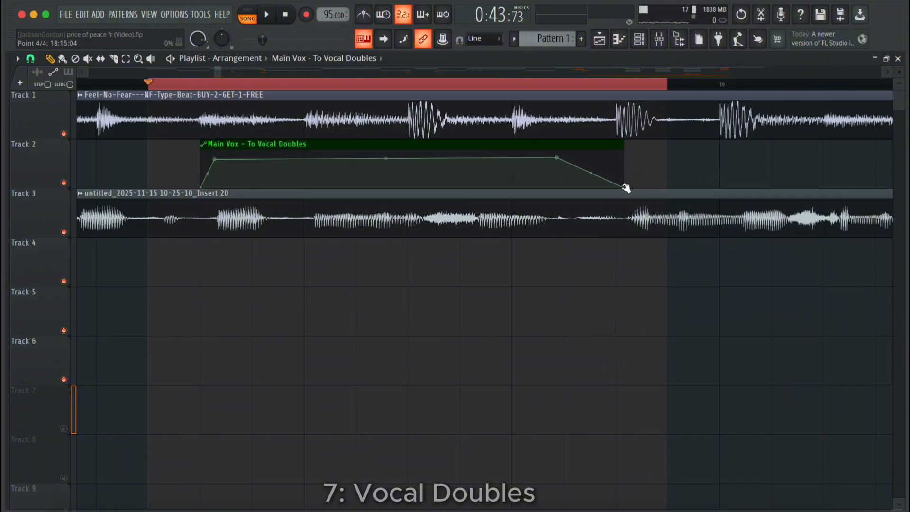
pyautogui.moveTo(624, 188); pyautogui.dragTo(568, 188)
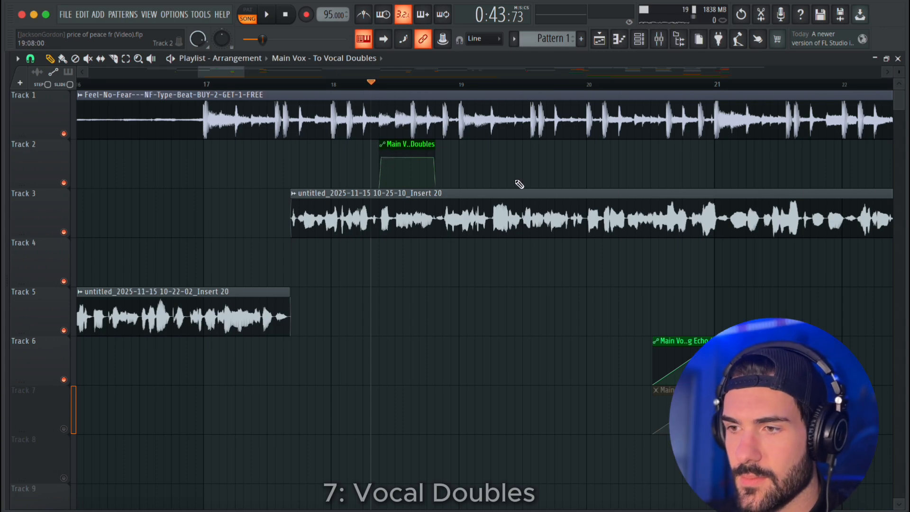
# Play back the automated phrase in bar 18 and place a copy of its automation clip in the second half of bar 19.
pyautogui.press('space')
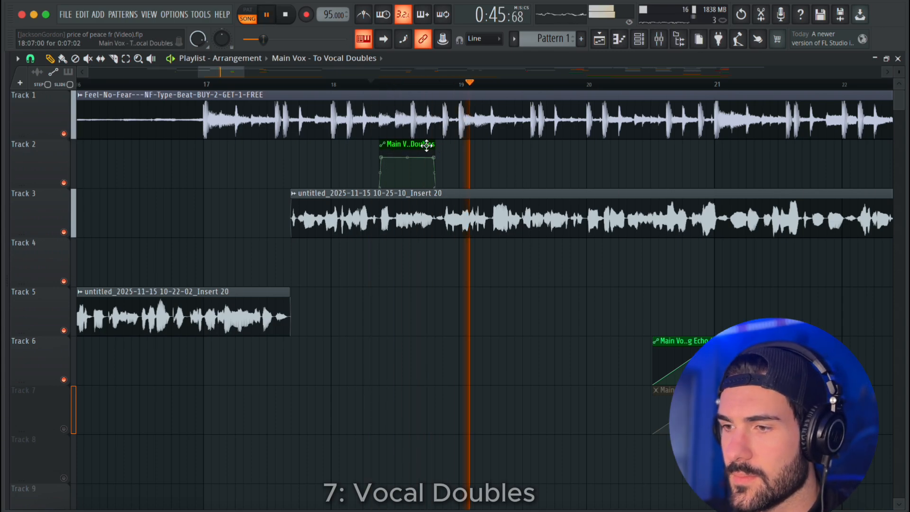
pyautogui.scroll(3, 544, 180)
pyautogui.press('space')
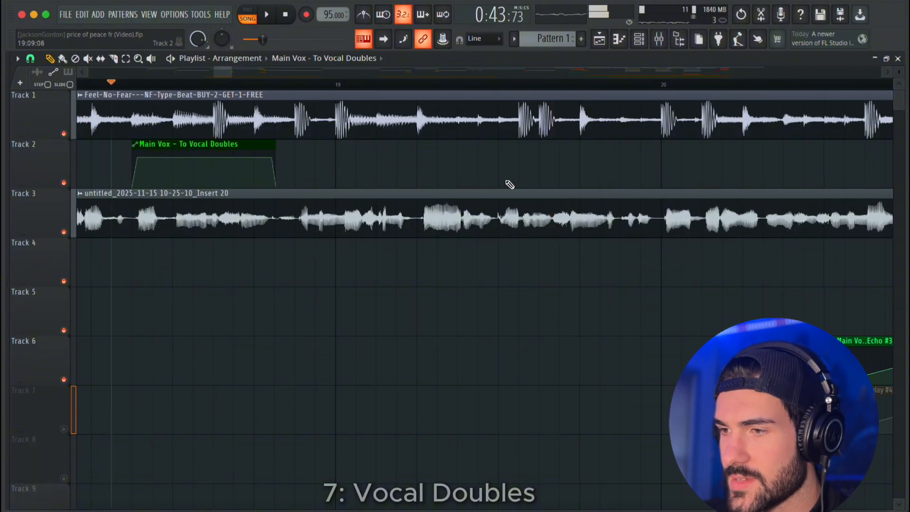
pyautogui.click(510, 184)
pyautogui.moveTo(569, 154); pyautogui.dragTo(562, 154)
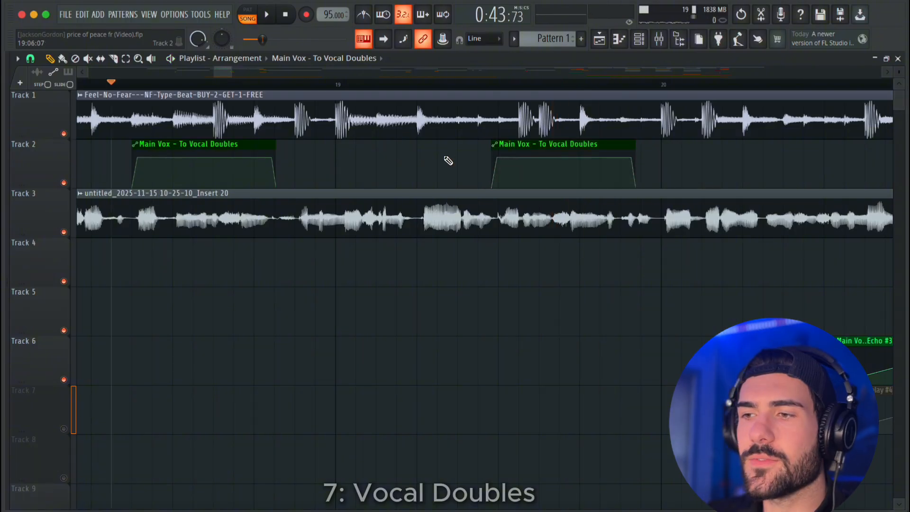
# Make the bar 19 automation clip unique and move its closing points earlier to shorten it.
pyautogui.click(494, 144)
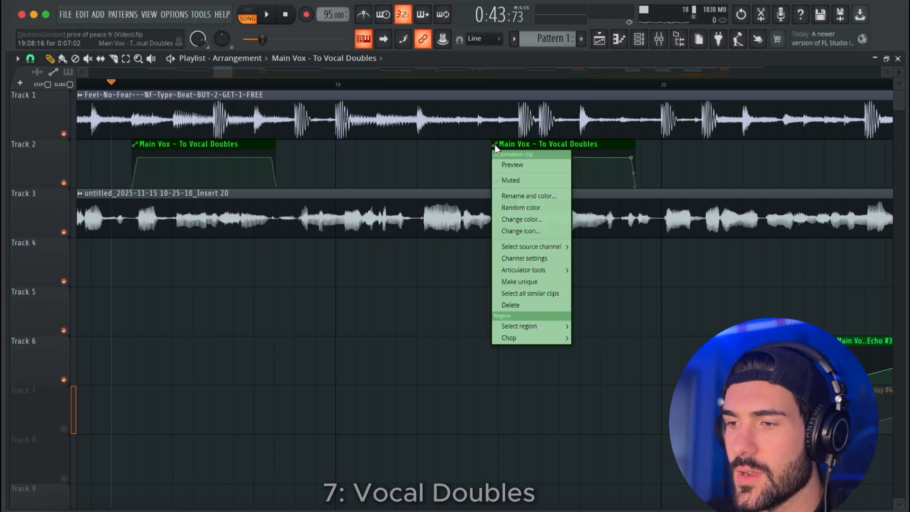
pyautogui.click(537, 282)
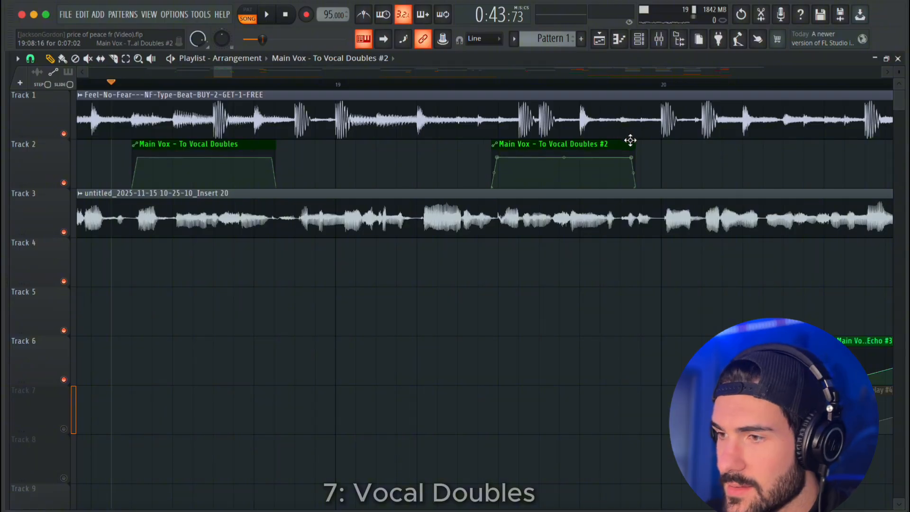
pyautogui.moveTo(630, 141); pyautogui.dragTo(626, 191)
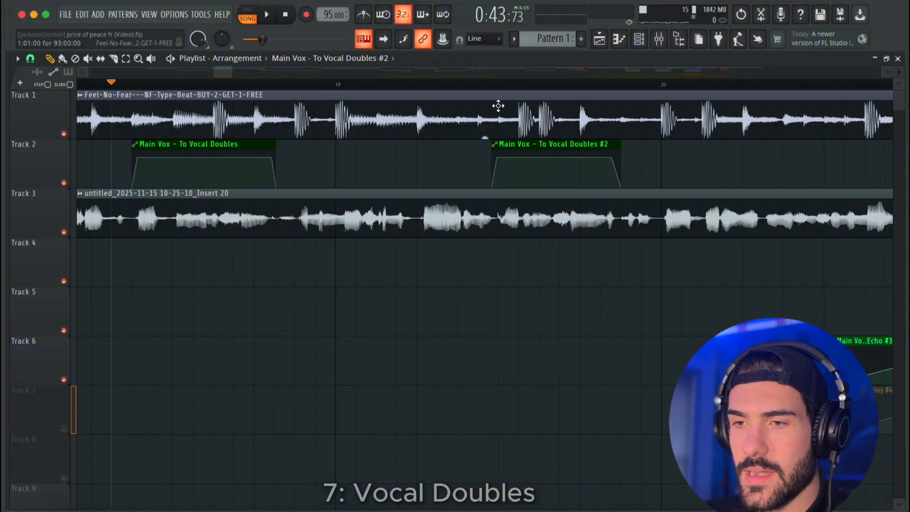
# Play back bars 18 and 19 to hear both automated doubles.
pyautogui.scroll(-2, 186, 97)
pyautogui.press('space')
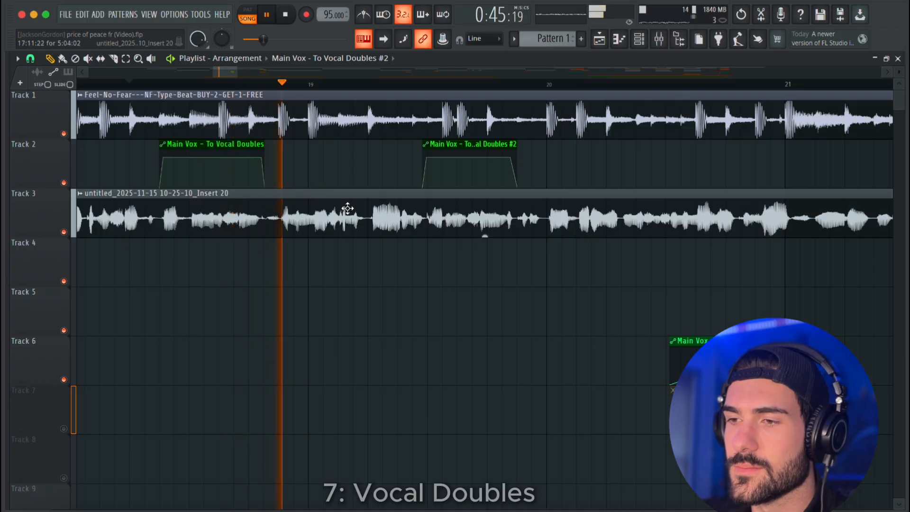
pyautogui.scroll(-3, 503, 260)
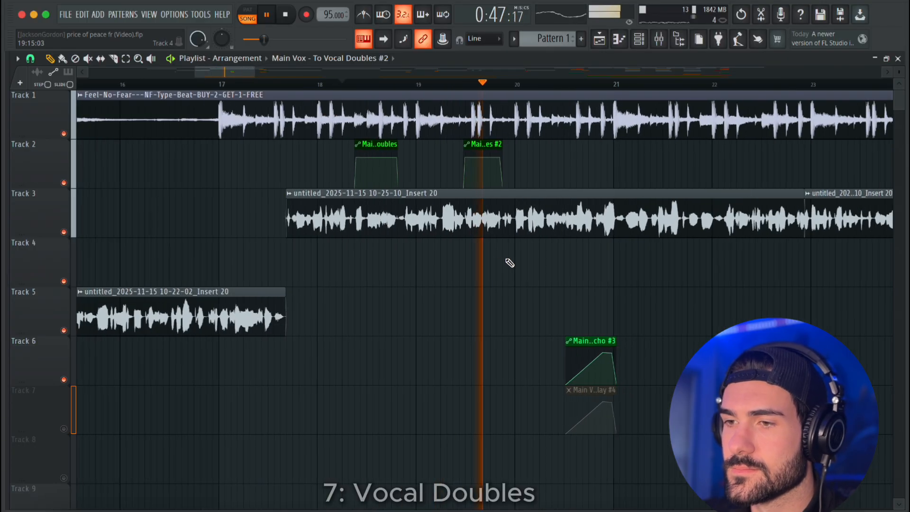
pyautogui.press('space')
# Slice the bar 20 copy of the Vocal Doubles automation at 20:12 and move its fade-out piece later, towards bar 21.
pyautogui.scroll(3, 394, 269)
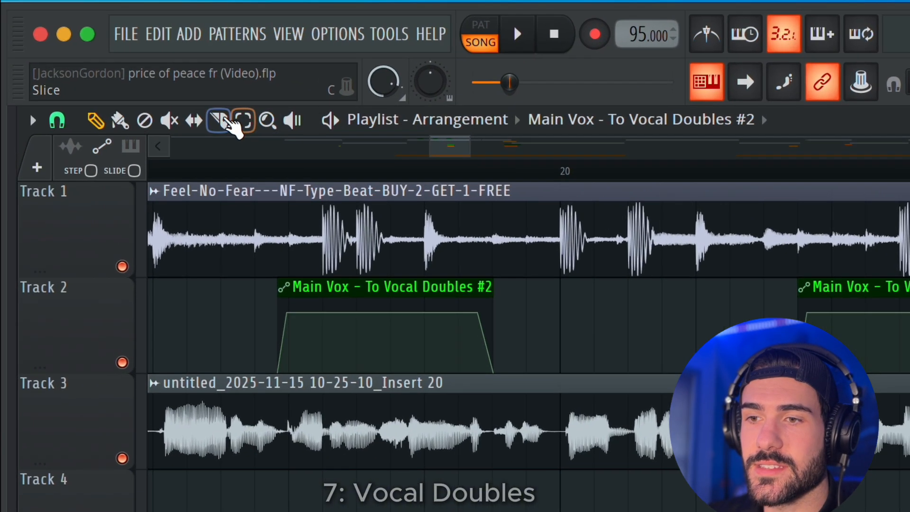
pyautogui.click(114, 57)
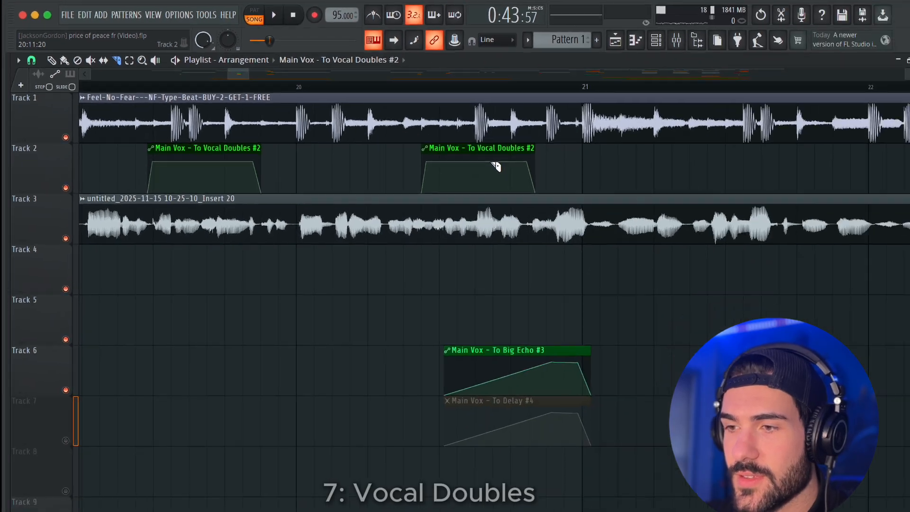
pyautogui.moveTo(481, 161); pyautogui.dragTo(483, 199)
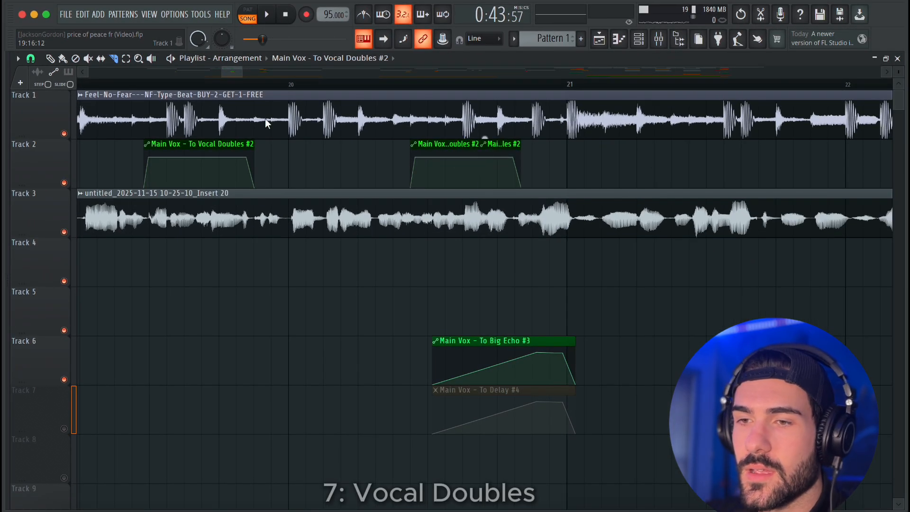
pyautogui.press('p')
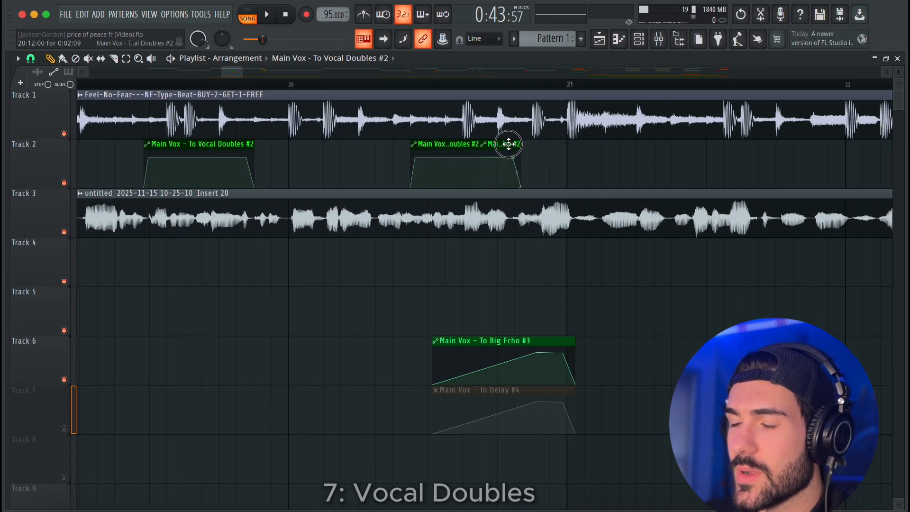
pyautogui.moveTo(505, 145); pyautogui.dragTo(554, 148)
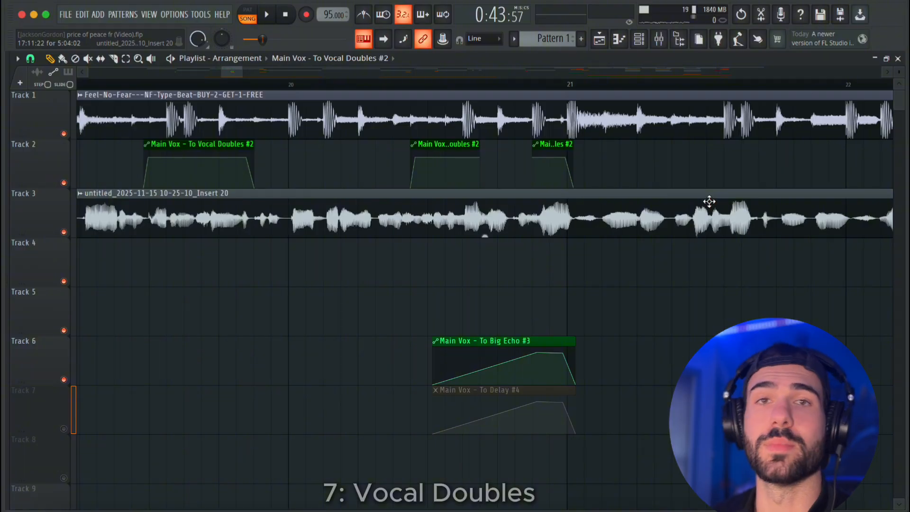
# Mute Track 6 holding the Big Echo automation and play back the sliced Vocal Doubles automation in bar 20.
pyautogui.scroll(-3, 709, 201)
pyautogui.click(63, 379)
pyautogui.press('space')
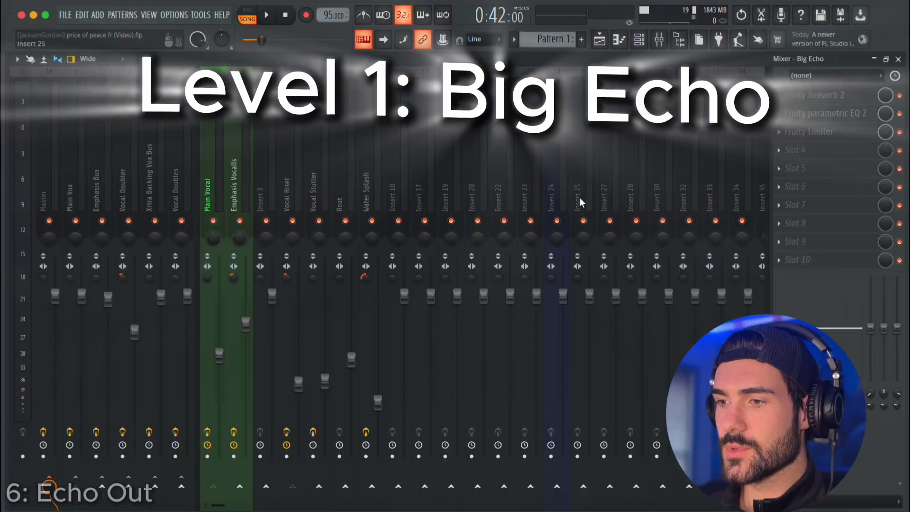
# Dock mixer track Insert 22 beside the effect send tracks and rename it Big echo.
pyautogui.click(504, 178)
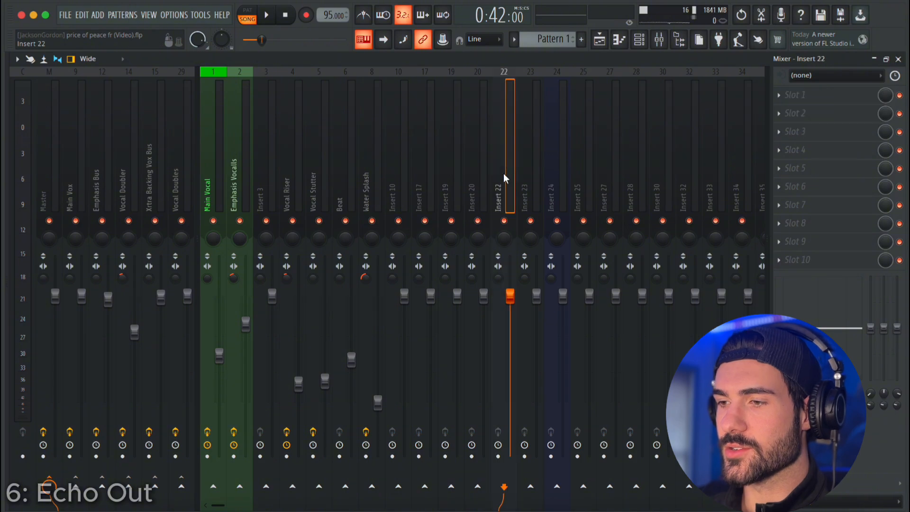
pyautogui.rightClick(501, 164)
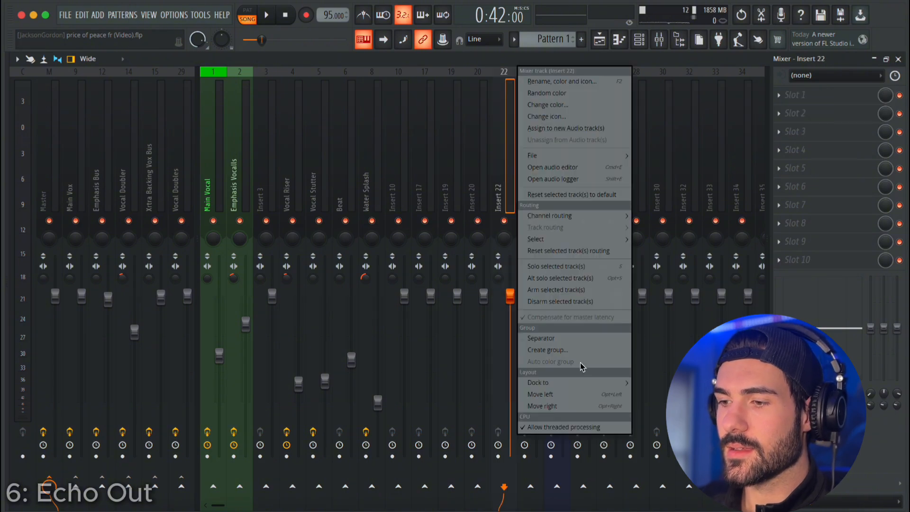
pyautogui.moveTo(579, 382)
pyautogui.click(649, 405)
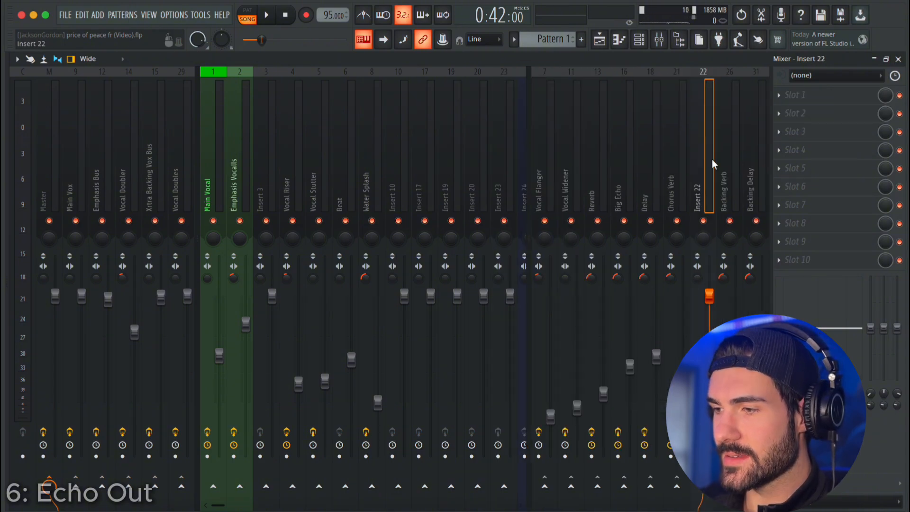
pyautogui.rightClick(697, 149)
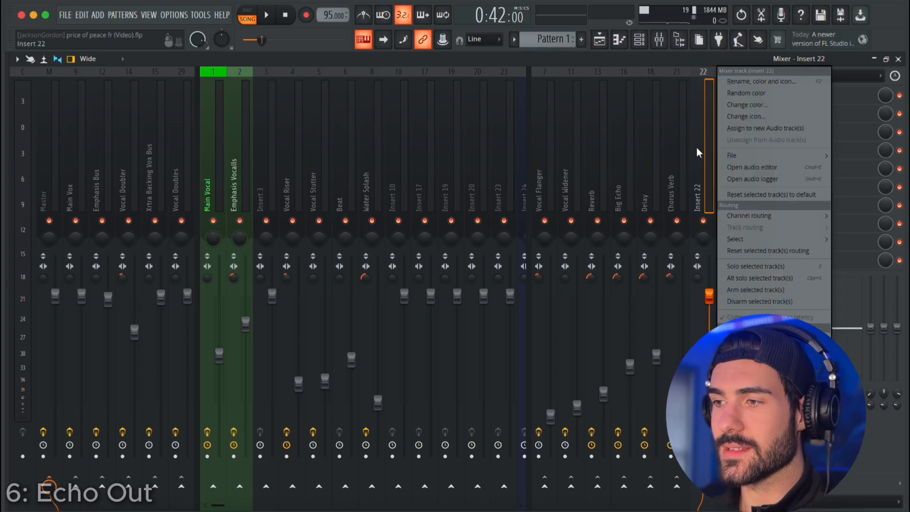
pyautogui.click(743, 82)
pyautogui.write('Bi')
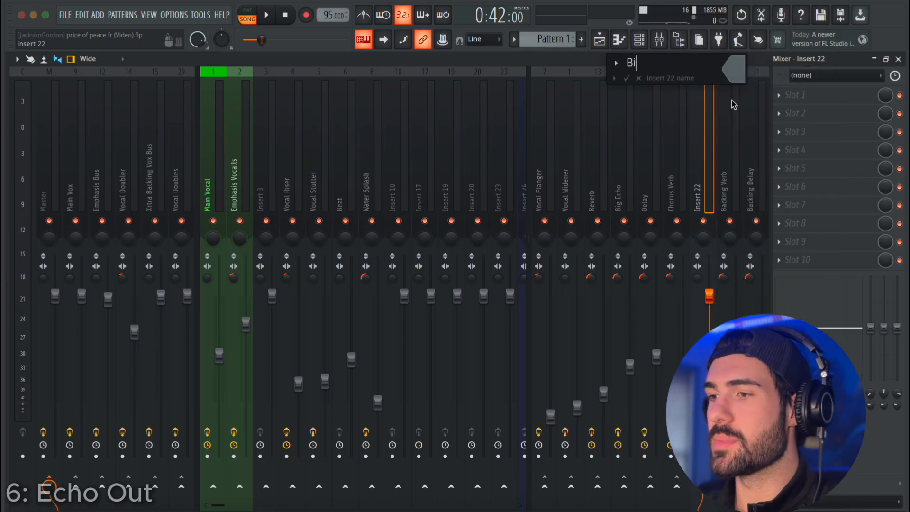
pyautogui.write('g echo')
pyautogui.press('Return')
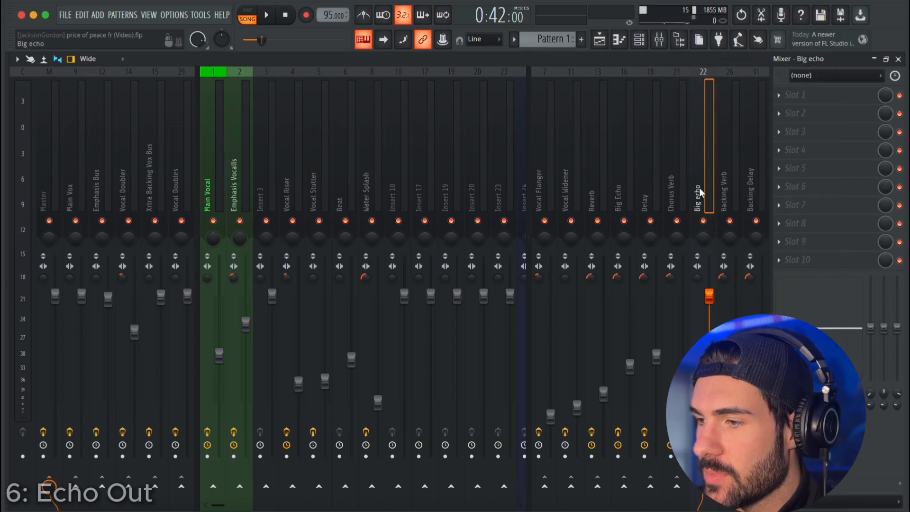
# Compare with the existing Big Echo track and reset the new Big echo track to default.
pyautogui.click(616, 173)
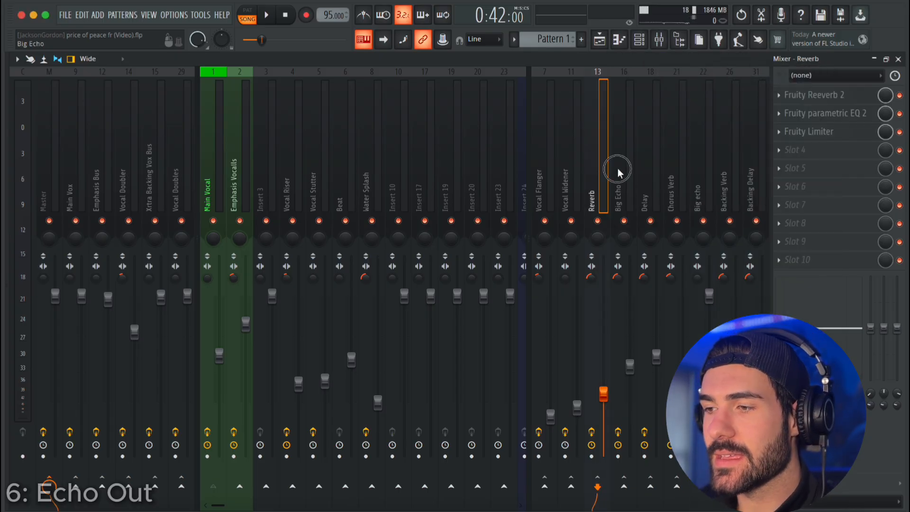
pyautogui.rightClick(698, 172)
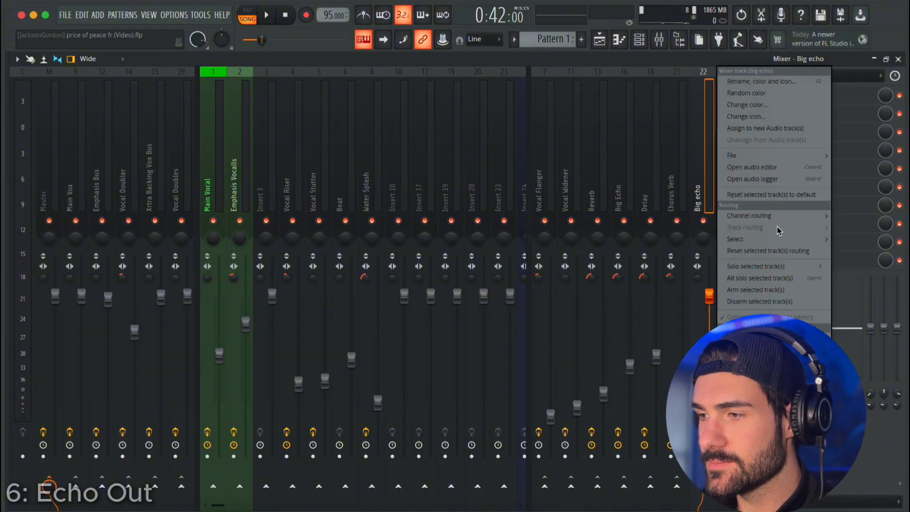
pyautogui.click(774, 195)
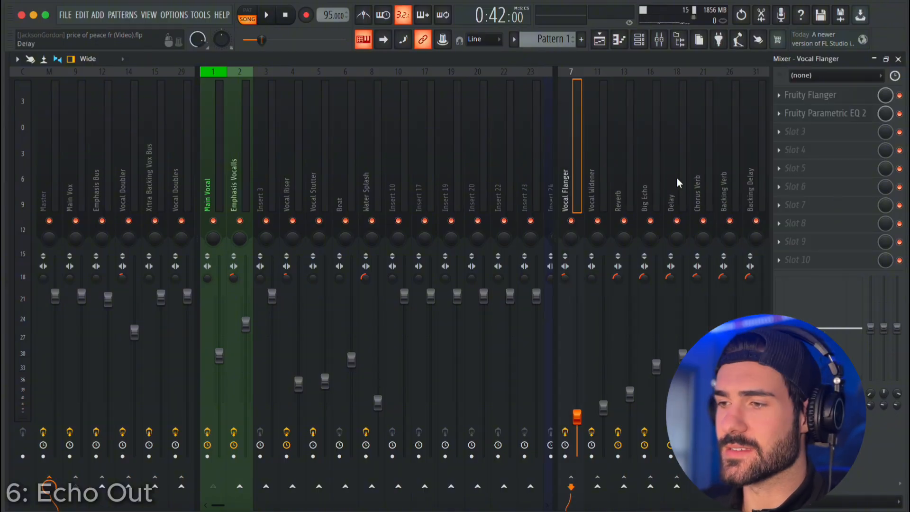
# Open Fruity Reeverb 2 on the existing Big Echo track and examine its preset list.
pyautogui.click(650, 197)
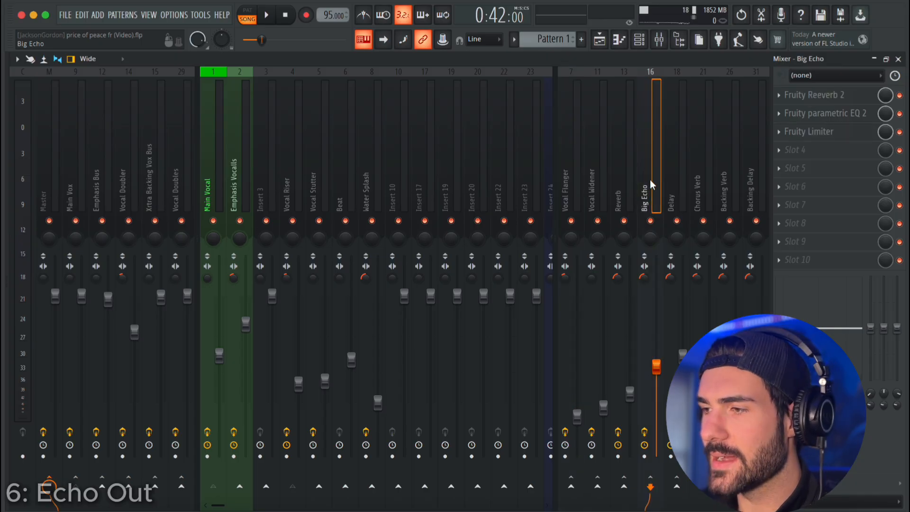
pyautogui.click(823, 96)
pyautogui.click(637, 128)
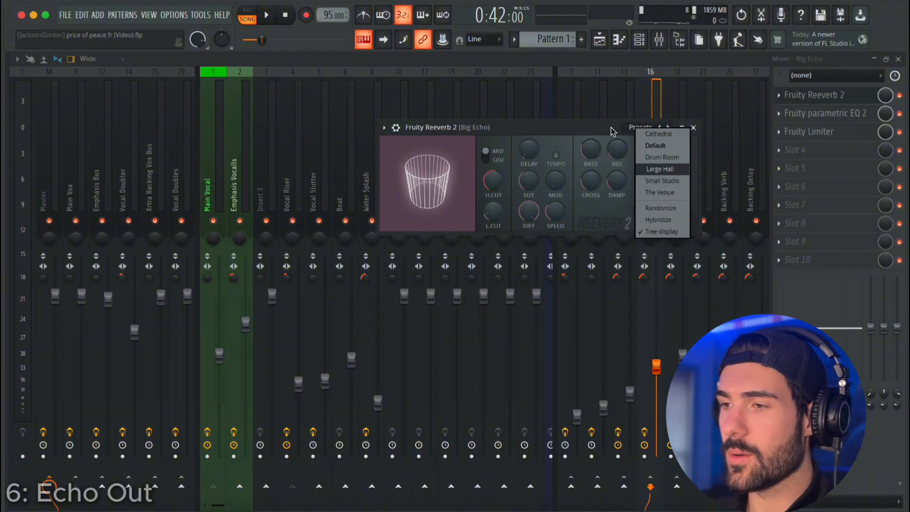
pyautogui.click(582, 133)
pyautogui.moveTo(651, 156); pyautogui.dragTo(648, 182)
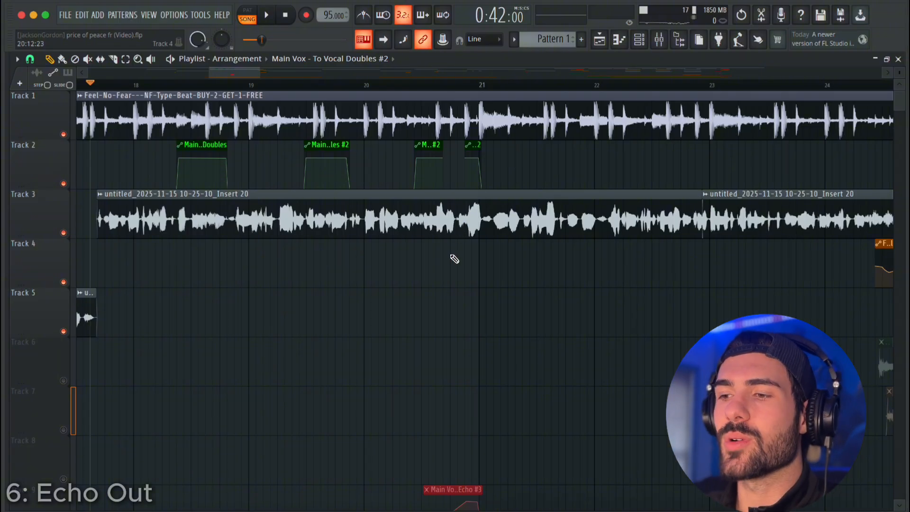
# Play back the vocal from bar 20 into bar 21 without the echo.
pyautogui.keyDown('ctrl'); pyautogui.scroll(-2, 461, 272); pyautogui.keyUp('ctrl')
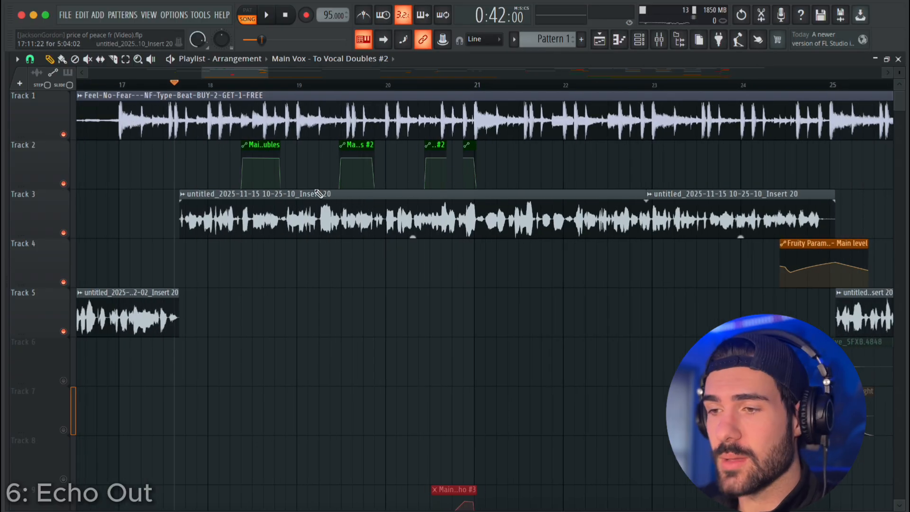
pyautogui.click(388, 84)
pyautogui.press('space')
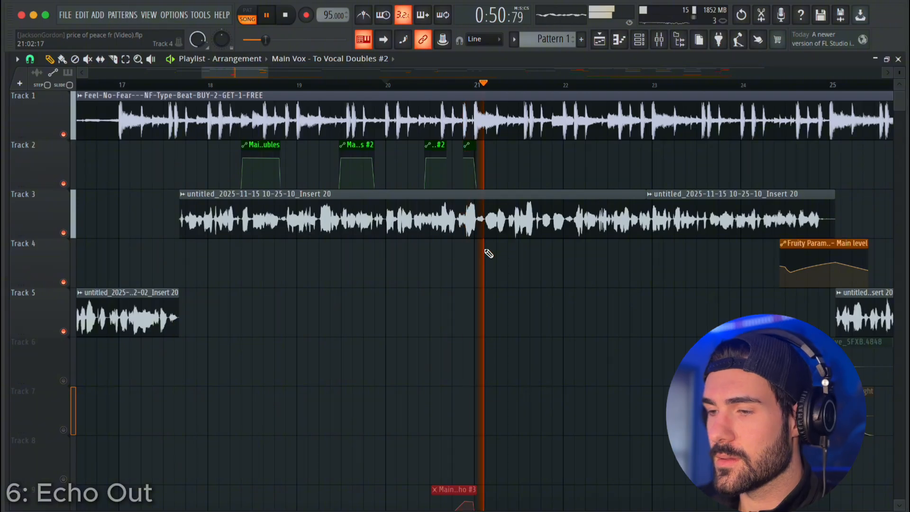
pyautogui.press('space')
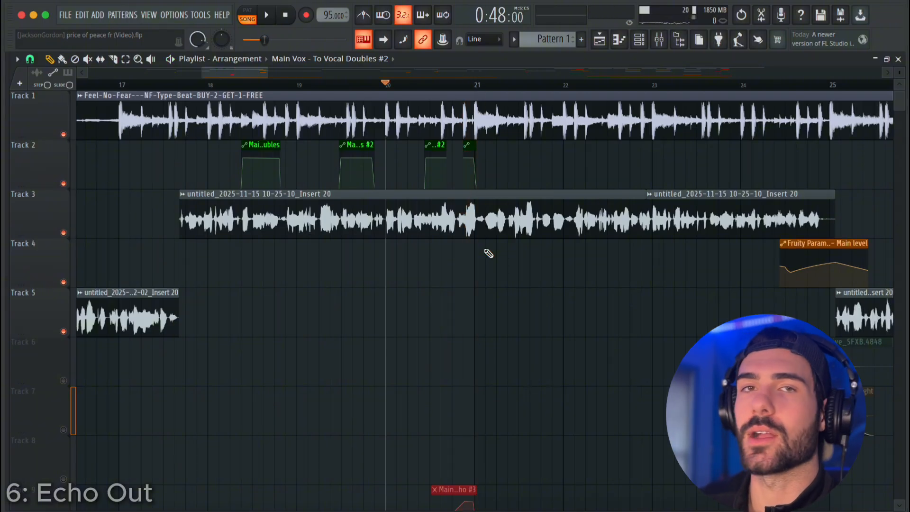
# Select the range from early bar 20 to just past bar 21, zero Main Vox's send to Big Echo, and create an automation clip for it.
pyautogui.scroll(2, 403, 89)
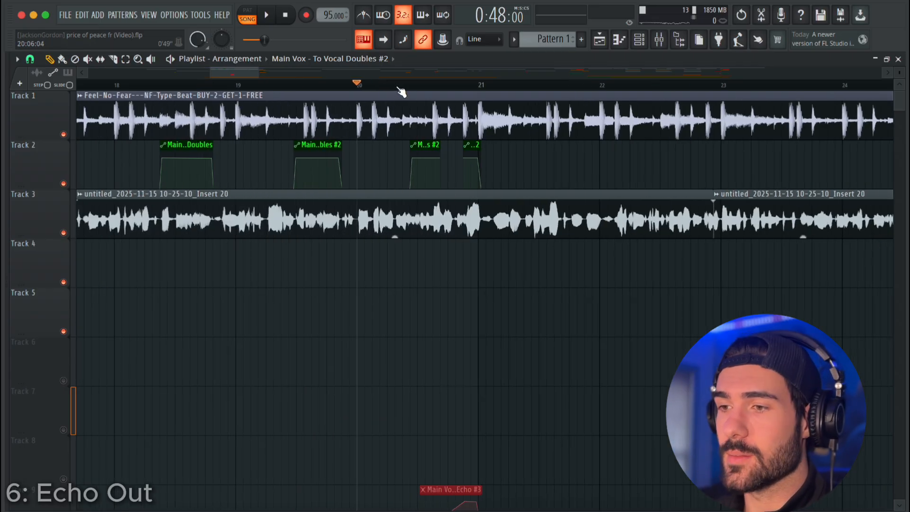
pyautogui.moveTo(396, 85); pyautogui.dragTo(493, 98)
pyautogui.press('F9')
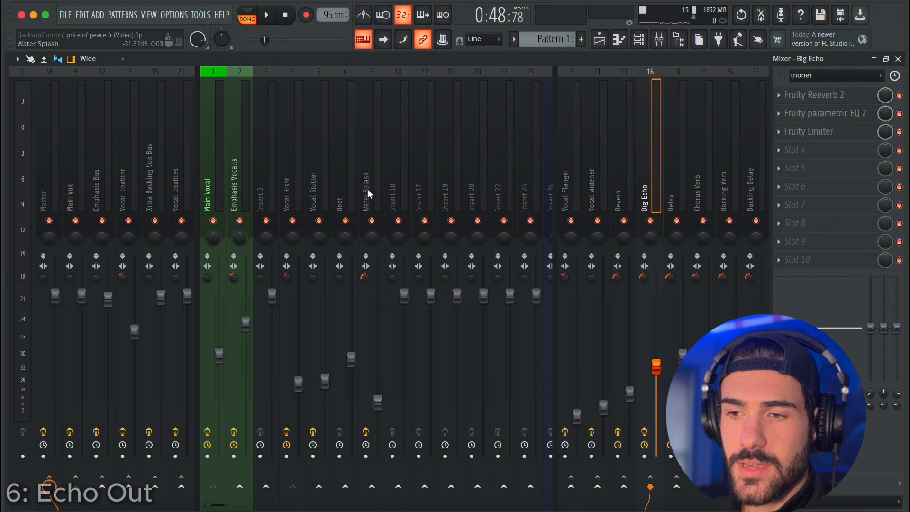
pyautogui.click(72, 159)
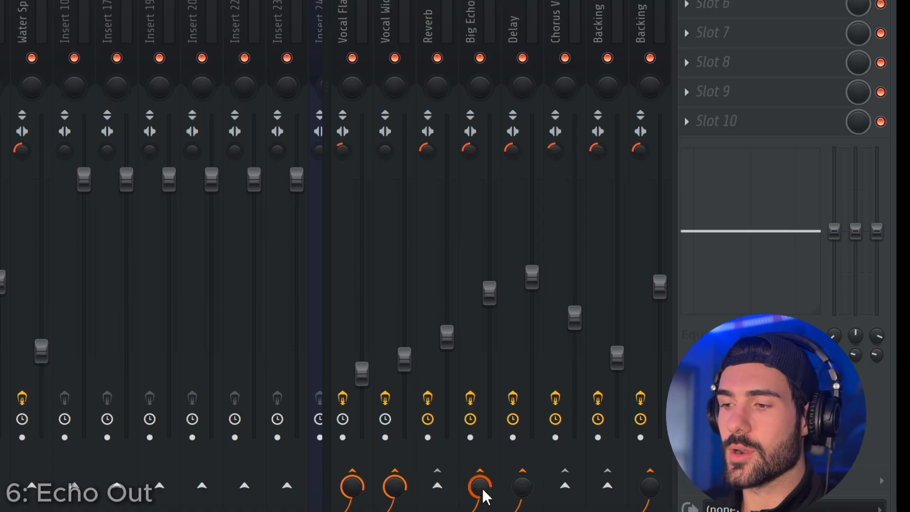
pyautogui.moveTo(482, 485); pyautogui.dragTo(482, 507)
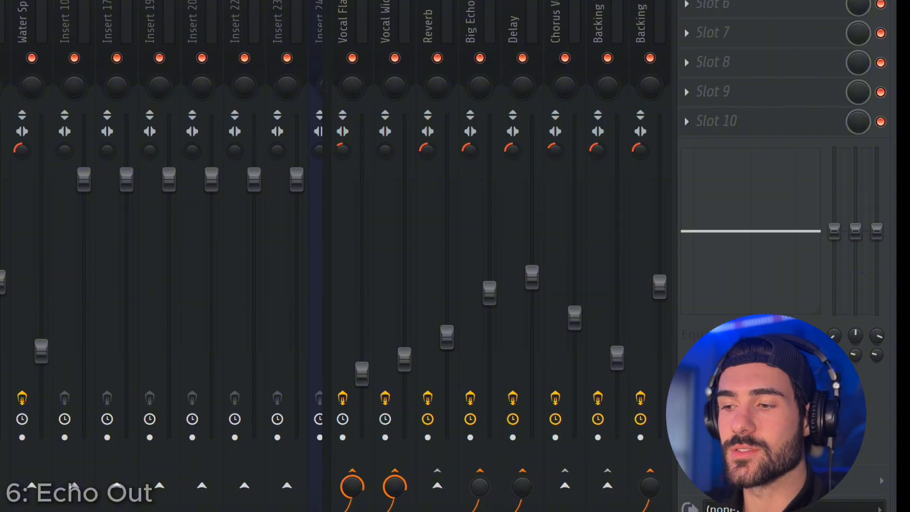
pyautogui.rightClick(482, 487)
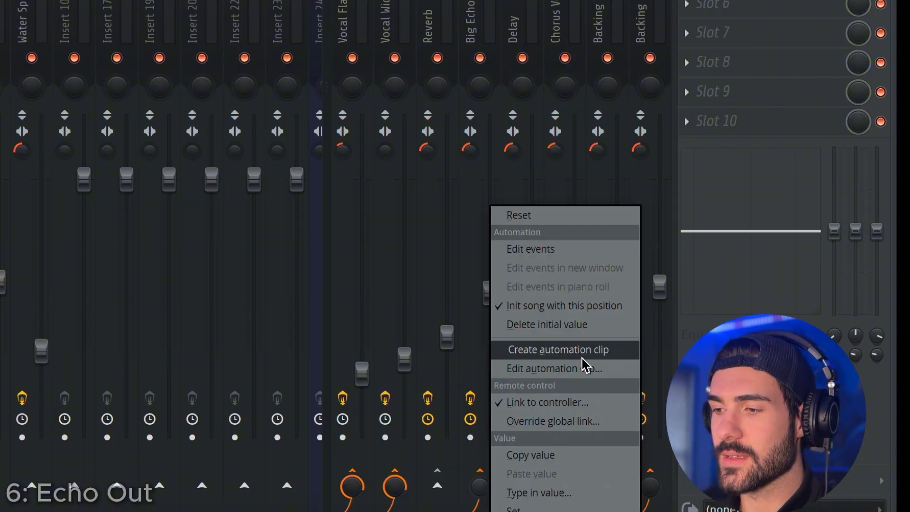
pyautogui.click(573, 351)
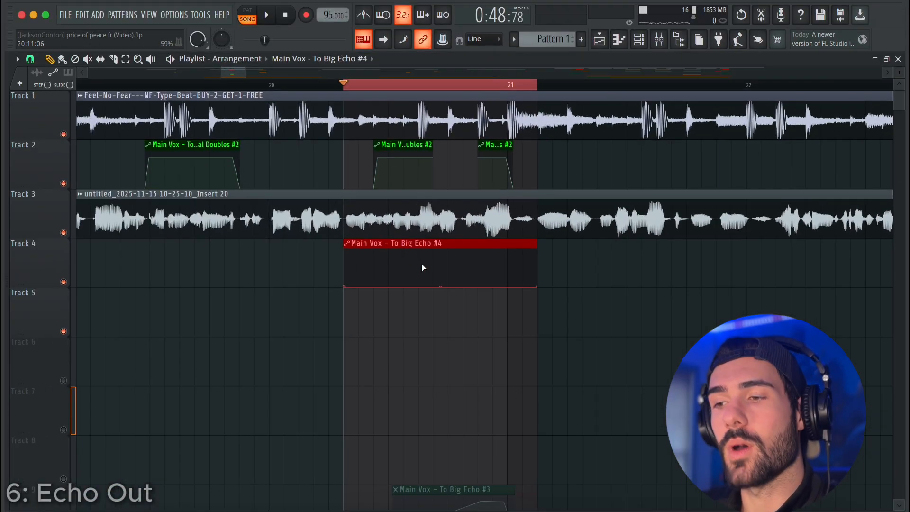
# Shape the Big Echo automation with a curved rise to a plateau around bar 21 and a quick drop to zero at the clip's end.
pyautogui.scroll(2, 399, 306)
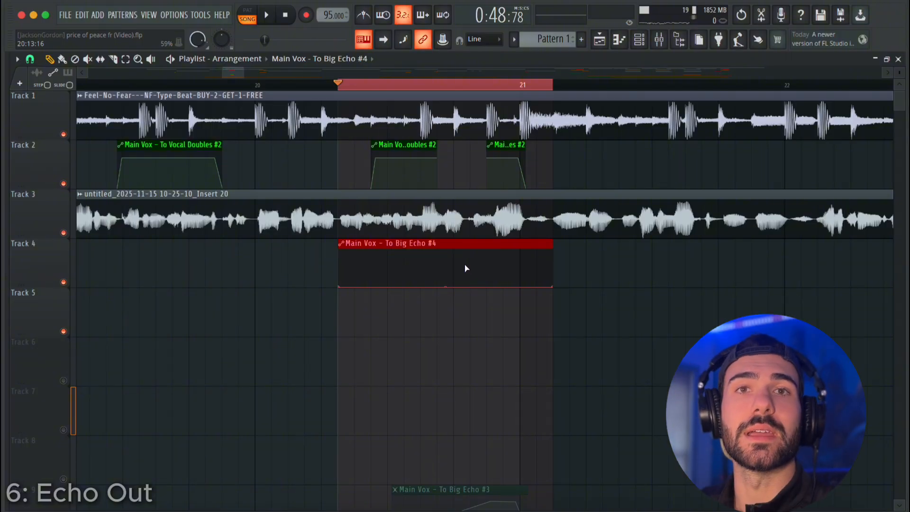
pyautogui.click(488, 256)
pyautogui.moveTo(524, 254); pyautogui.dragTo(486, 258)
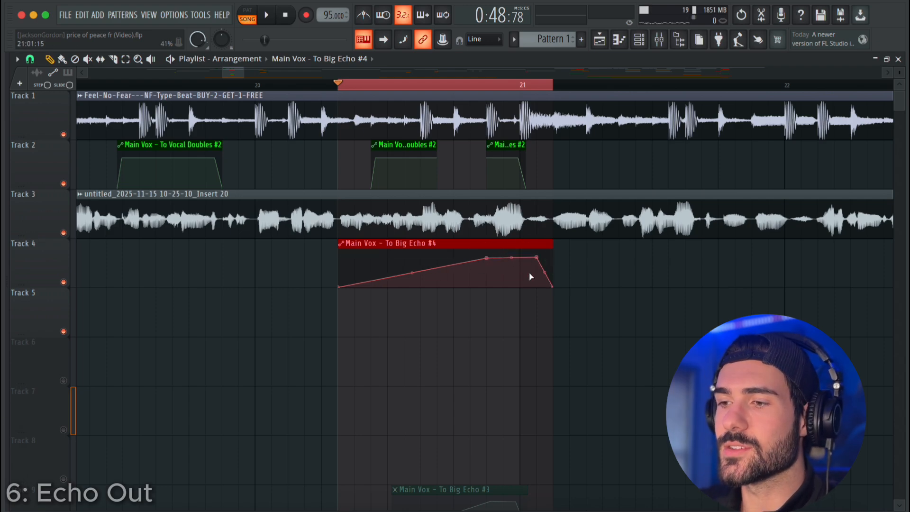
pyautogui.moveTo(412, 275); pyautogui.dragTo(413, 269)
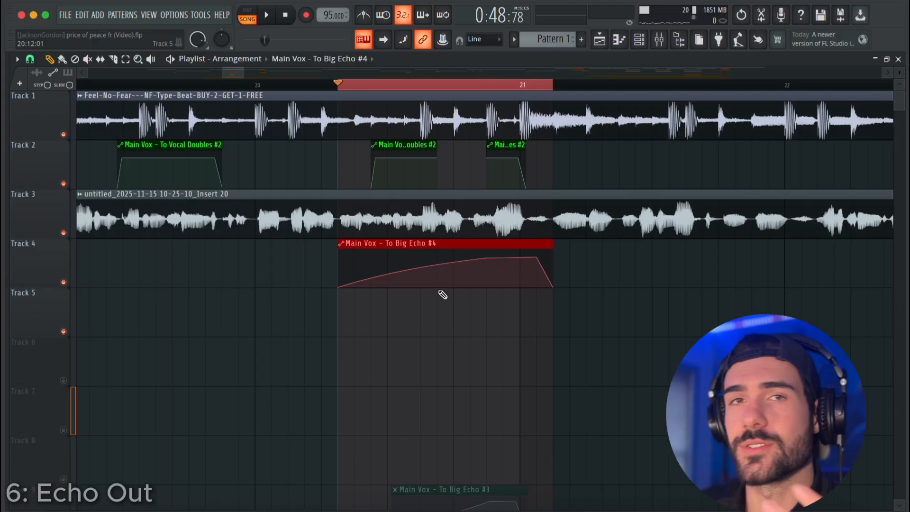
# Play back from bar 19 without the range selection to hear the Big Echo automation, and undo the last edit.
pyautogui.scroll(-2, 454, 350)
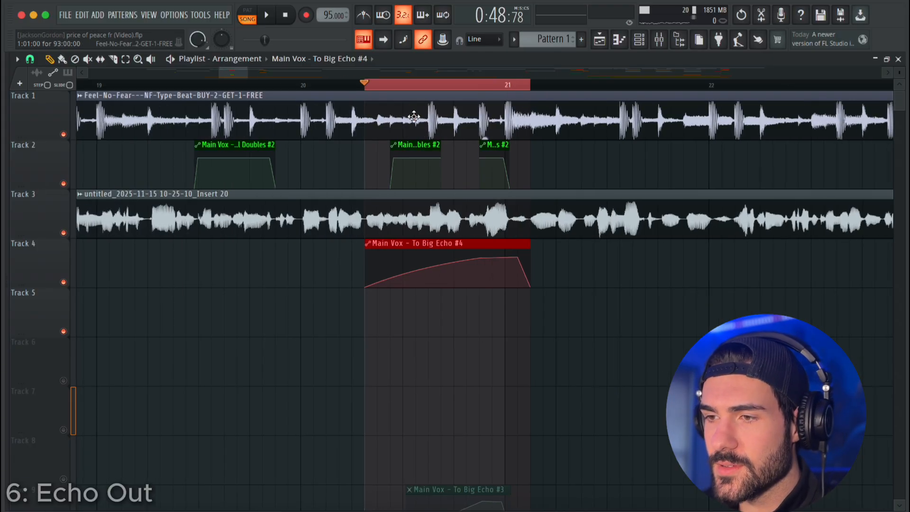
pyautogui.moveTo(376, 86); pyautogui.dragTo(353, 86)
pyautogui.click(150, 85)
pyautogui.press('space')
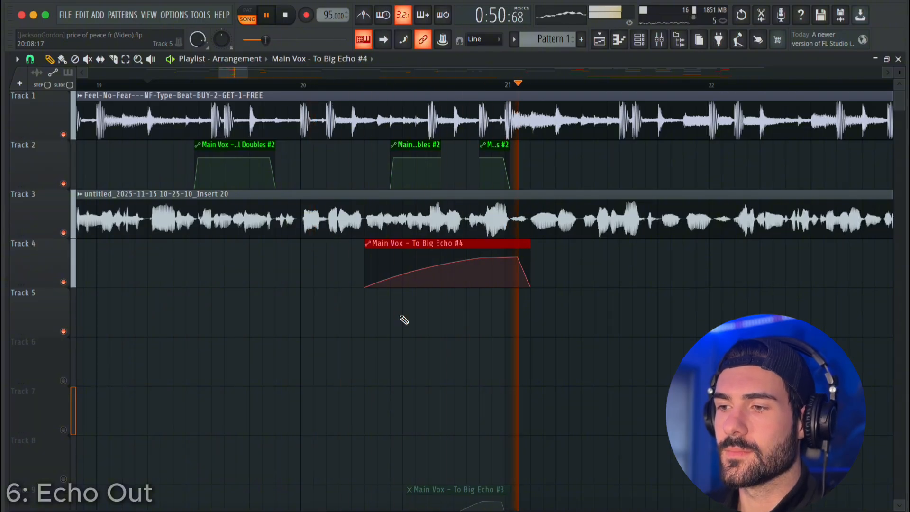
pyautogui.press('space')
pyautogui.hotkey('ctrl', 'z')
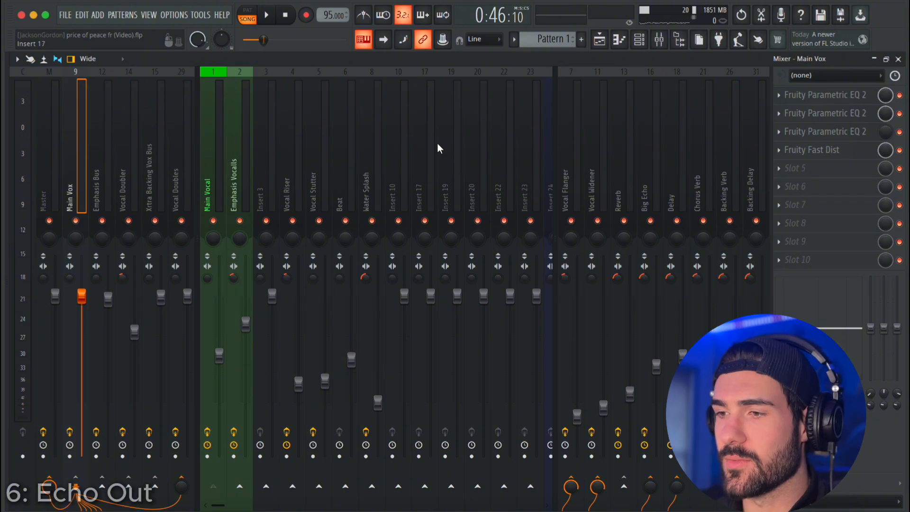
# Dock mixer track Insert 20 beside the effect send tracks and rename it Delay.
pyautogui.click(478, 165)
pyautogui.rightClick(476, 162)
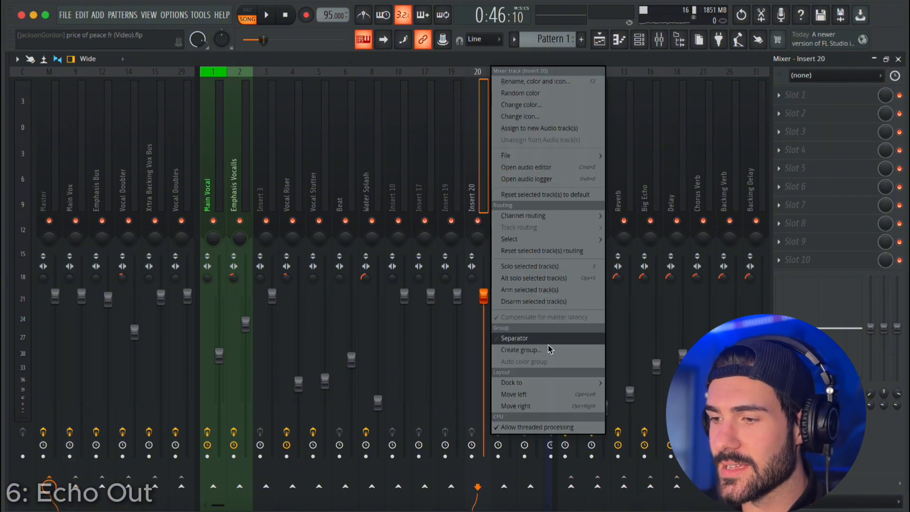
pyautogui.moveTo(548, 383)
pyautogui.click(626, 405)
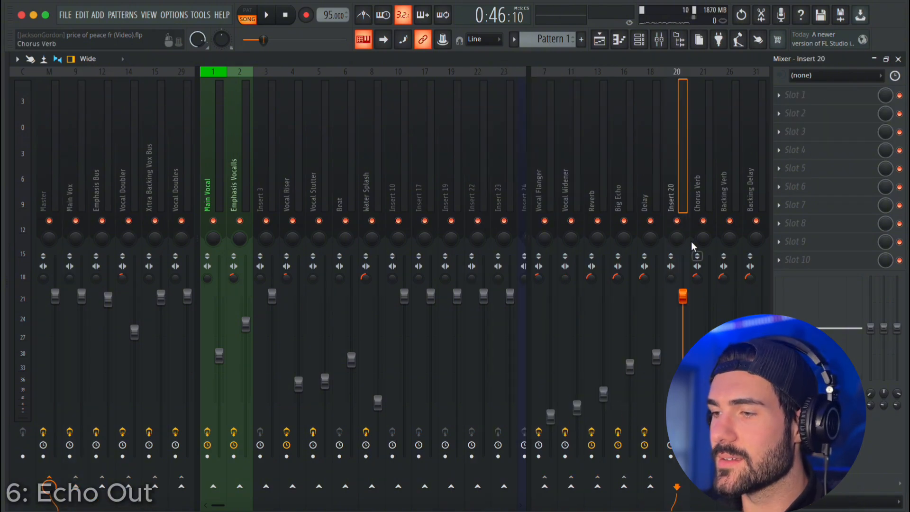
pyautogui.rightClick(681, 170)
pyautogui.click(717, 84)
pyautogui.write('Delay')
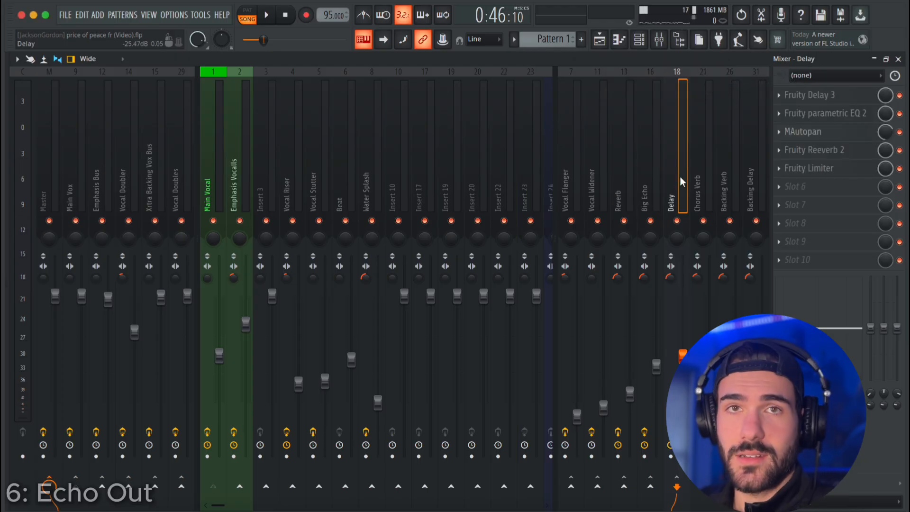
# Examine the Fruity Delay 3 settings on the existing Delay track and close the plugin.
pyautogui.click(808, 100)
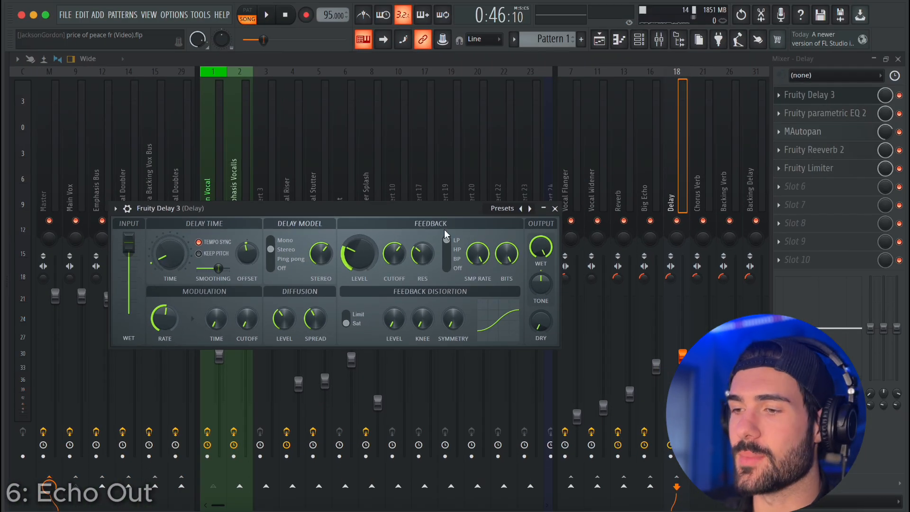
pyautogui.click(555, 208)
# Select the Main Vox track and turn its send to Delay down to zero.
pyautogui.click(78, 186)
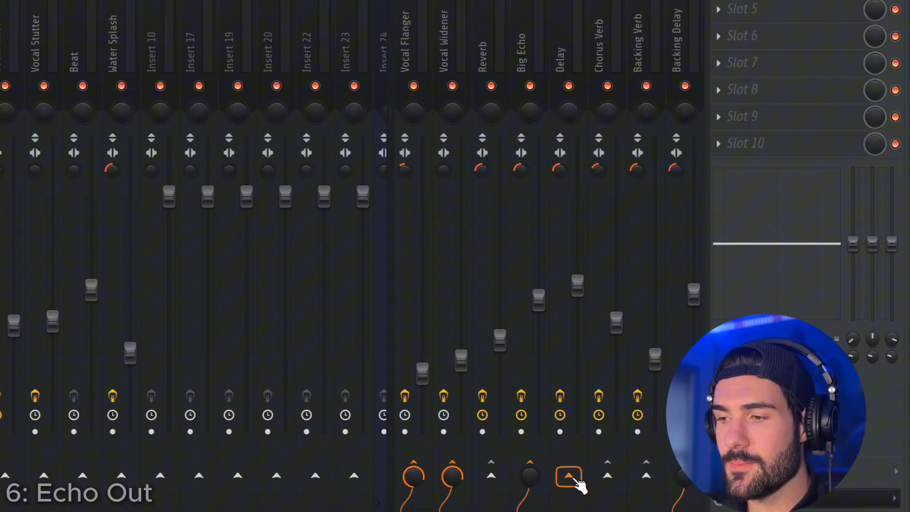
pyautogui.click(572, 478)
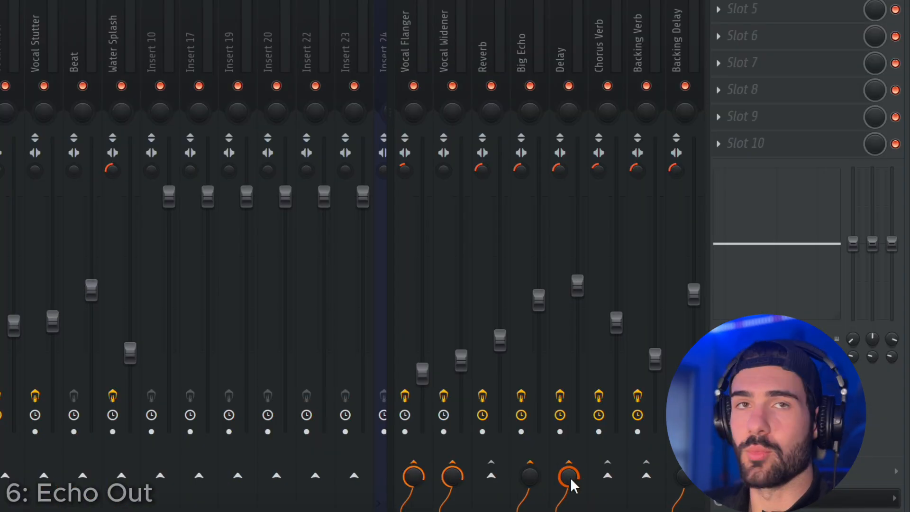
pyautogui.moveTo(570, 473); pyautogui.dragTo(571, 493)
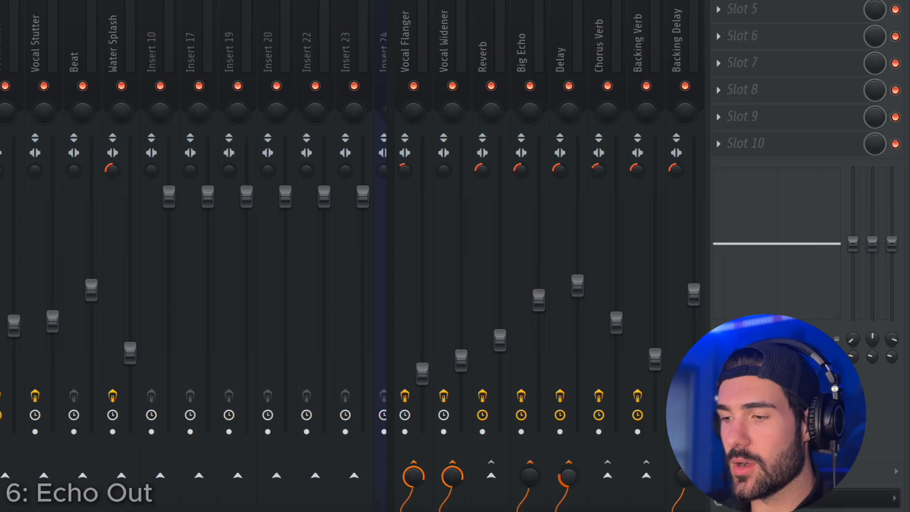
pyautogui.rightClick(571, 478)
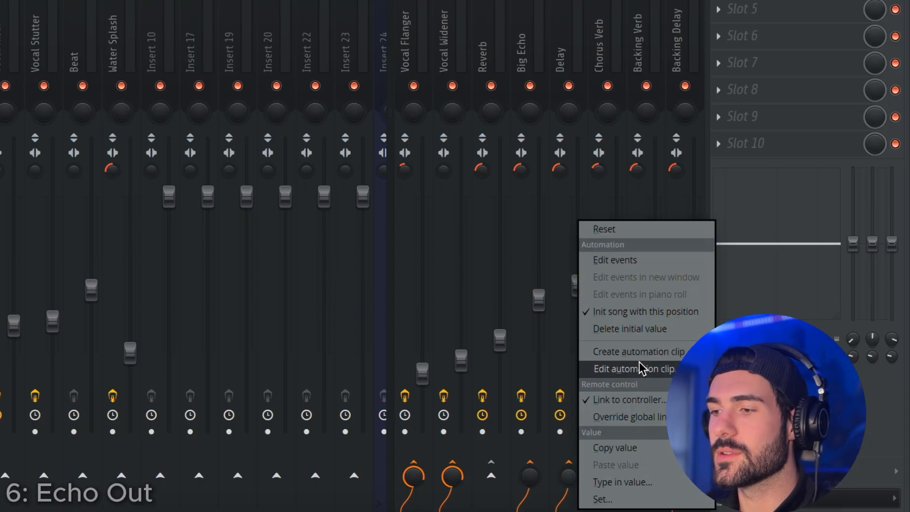
pyautogui.click(643, 353)
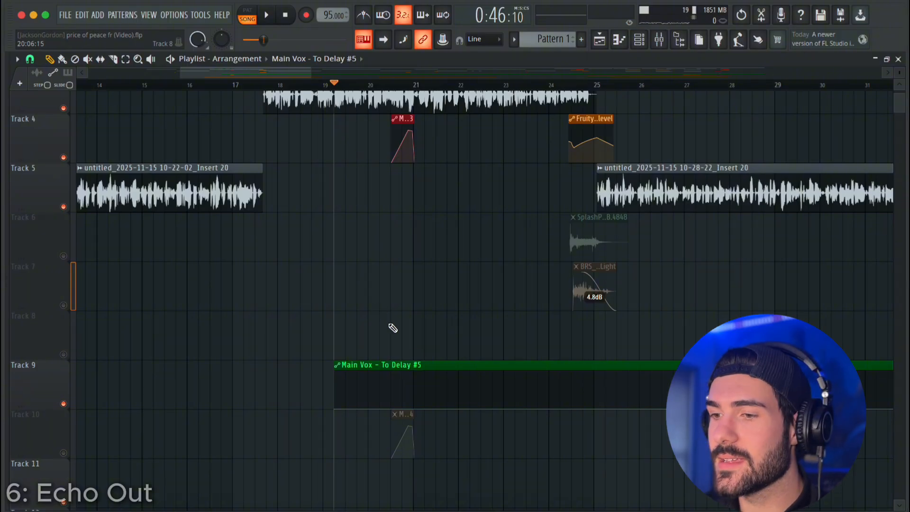
pyautogui.scroll(-5, 418, 361)
pyautogui.moveTo(612, 414); pyautogui.dragTo(369, 415)
pyautogui.scroll(-4, 375, 410)
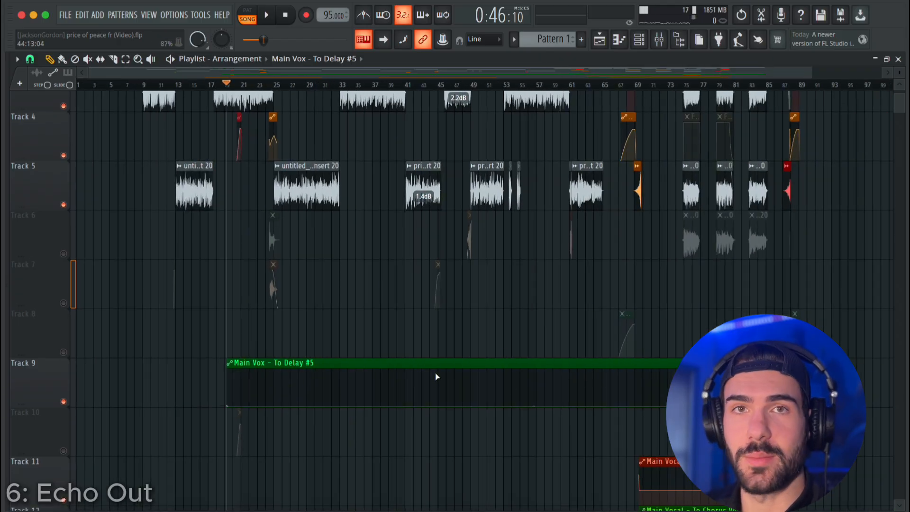
# Select the range from mid bar 20 to the start of bar 21 and create an automation clip there for Main Vox's send to Delay.
pyautogui.scroll(3, 331, 308)
pyautogui.scroll(10, 232, 228)
pyautogui.moveTo(226, 225); pyautogui.dragTo(350, 223)
pyautogui.moveTo(286, 87); pyautogui.dragTo(364, 97)
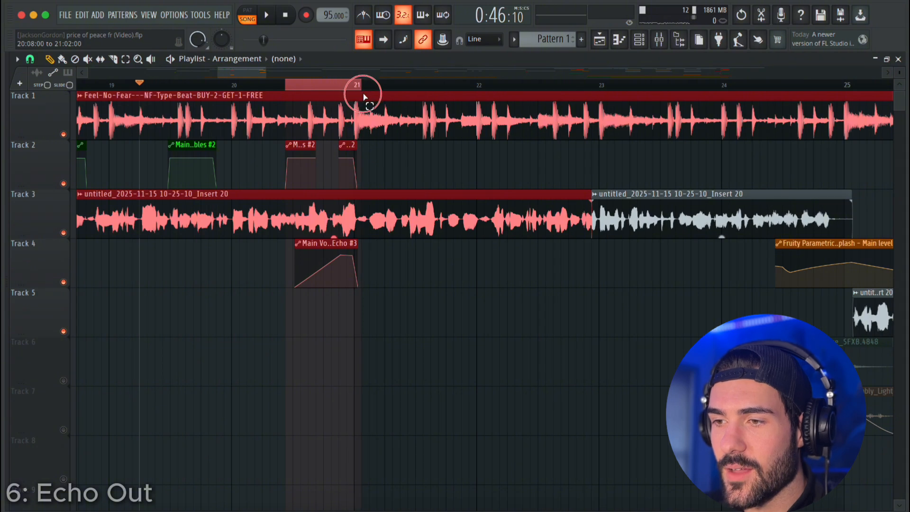
pyautogui.press('F9')
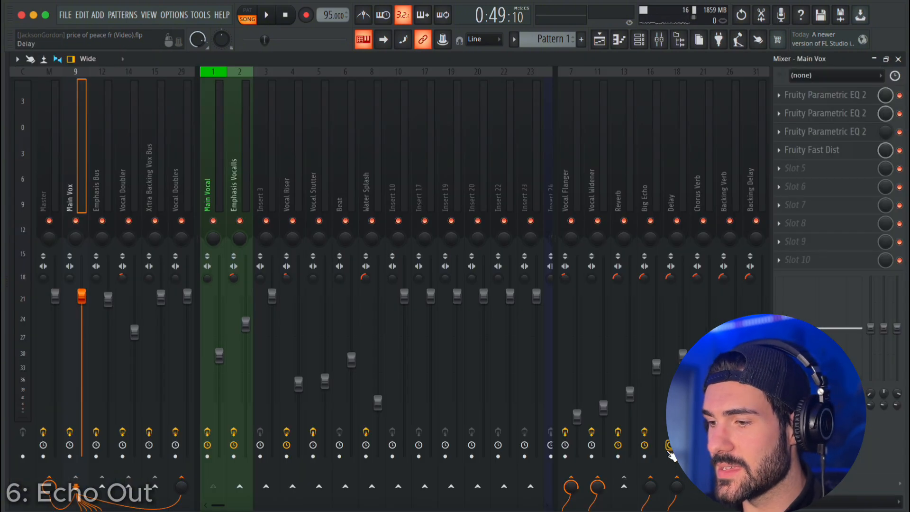
pyautogui.rightClick(683, 493)
pyautogui.click(723, 402)
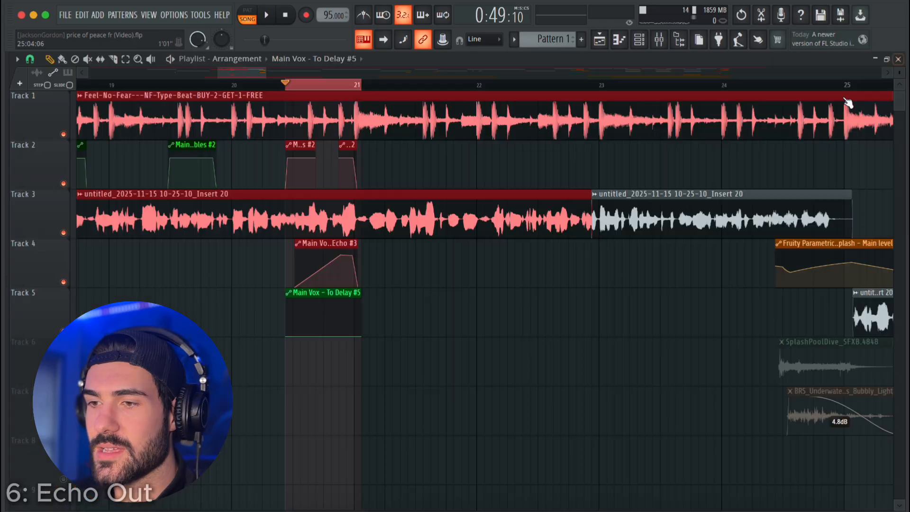
pyautogui.scroll(3, 331, 259)
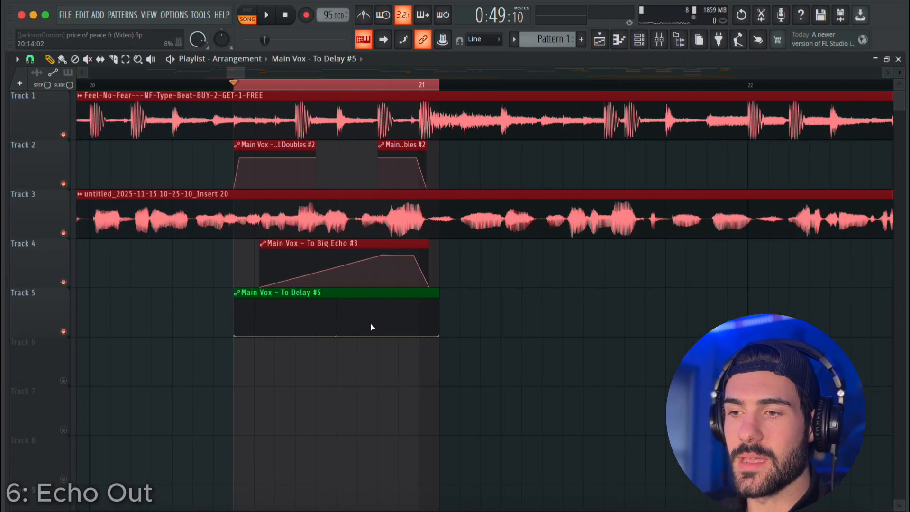
# Copy the automation state of the Main Vox - To Big Echo #3 clip and paste it into the Main Vox - To Delay #5 clip.
pyautogui.scroll(-2, 372, 356)
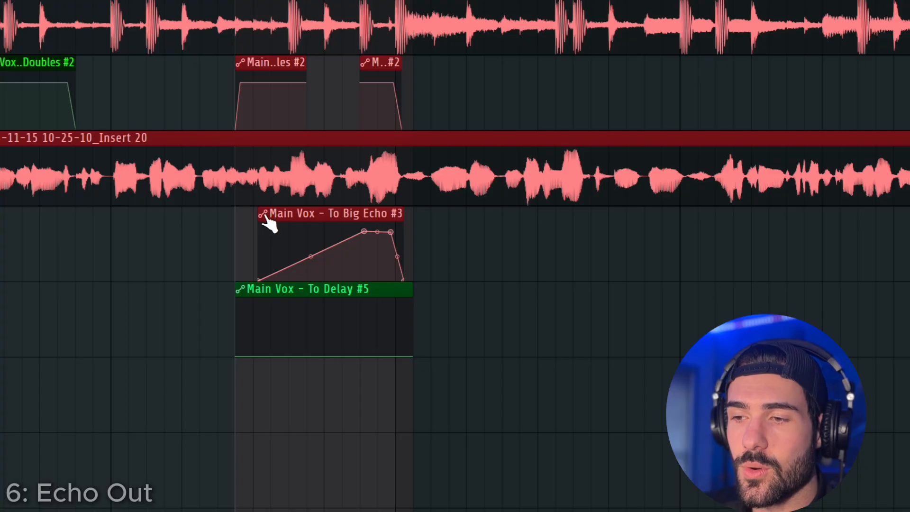
pyautogui.rightClick(265, 216)
pyautogui.moveTo(336, 407)
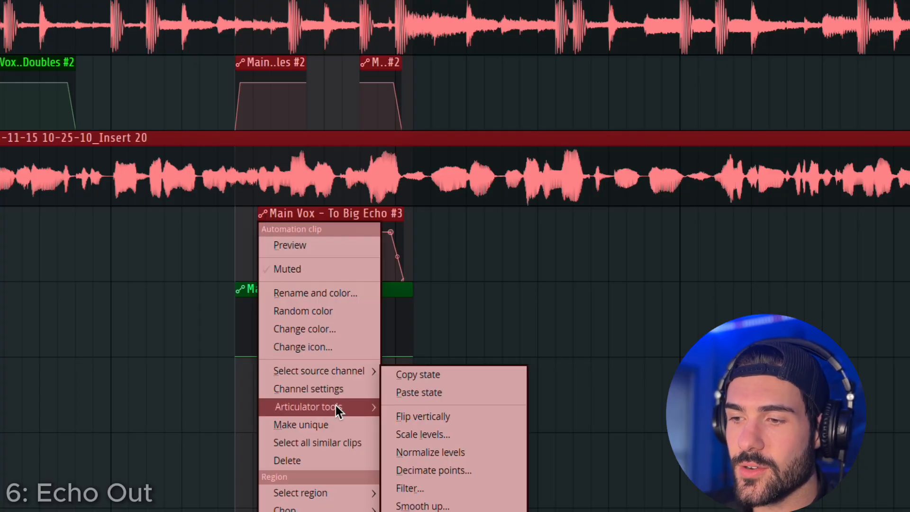
pyautogui.click(445, 374)
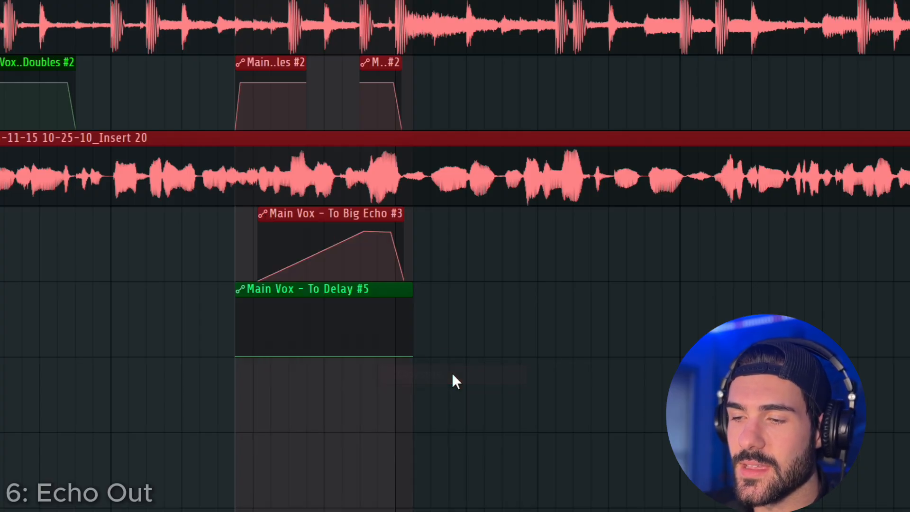
pyautogui.rightClick(241, 292)
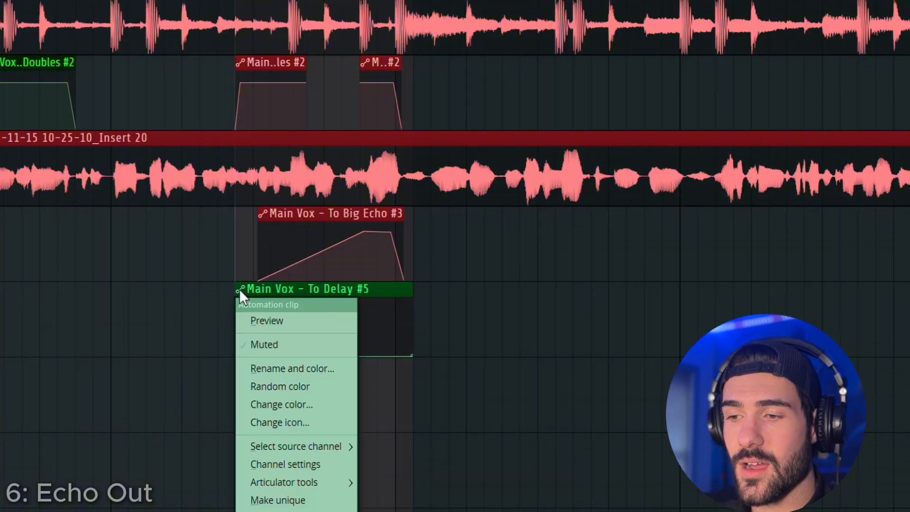
pyautogui.moveTo(333, 482)
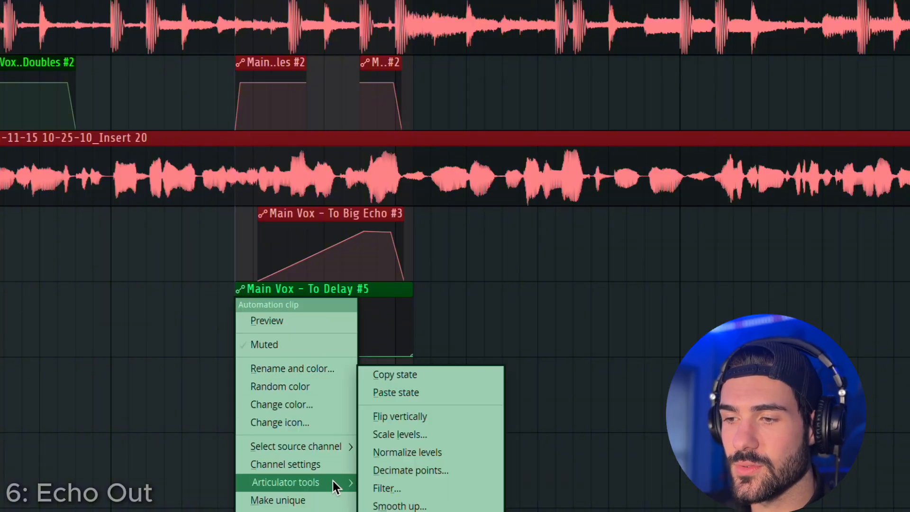
pyautogui.click(427, 392)
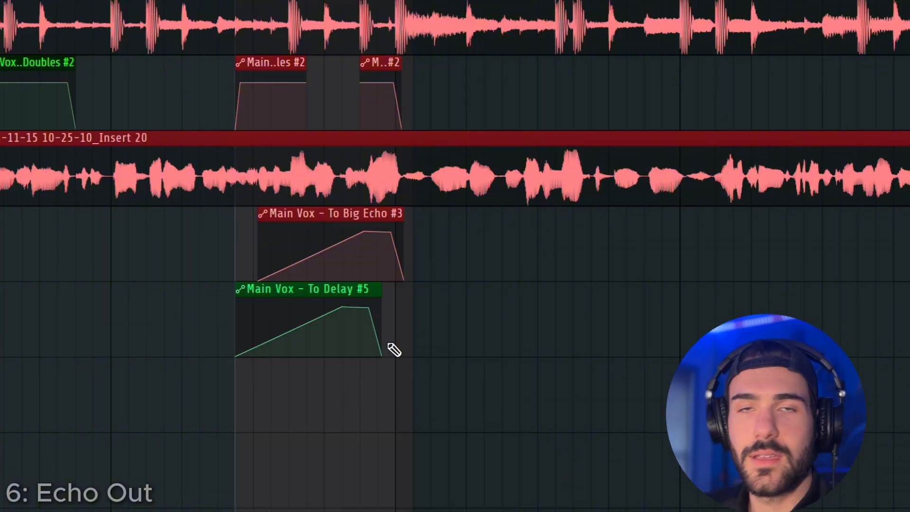
# Move the Main Vox to Delay automation clip on Track 5 so it aligns with the Big Echo clip above it.
pyautogui.scroll(3, 361, 327)
pyautogui.moveTo(346, 293); pyautogui.dragTo(396, 296)
pyautogui.scroll(-4, 425, 434)
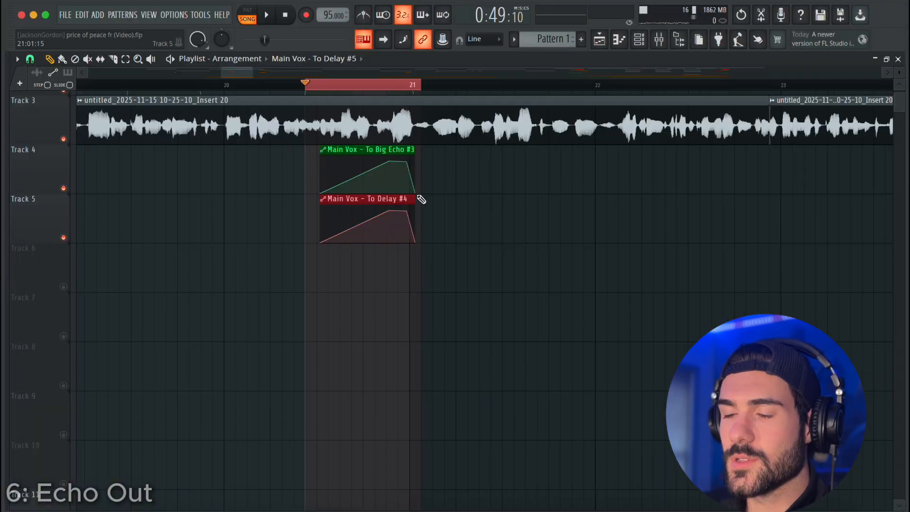
# Clear the range selection and play back from just before bar 20 to hear the combined Big Echo and Delay automation.
pyautogui.press('super+d')
pyautogui.scroll(-4, 328, 102)
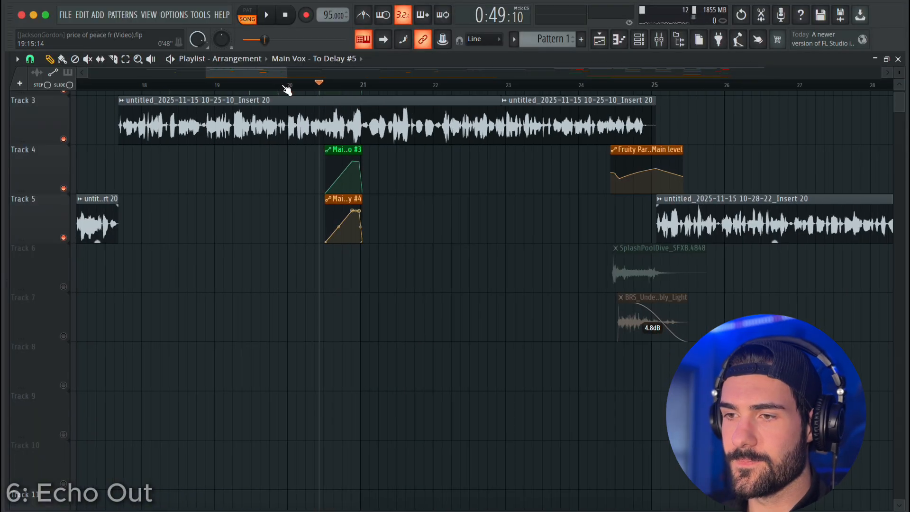
pyautogui.click(286, 87)
pyautogui.press('space')
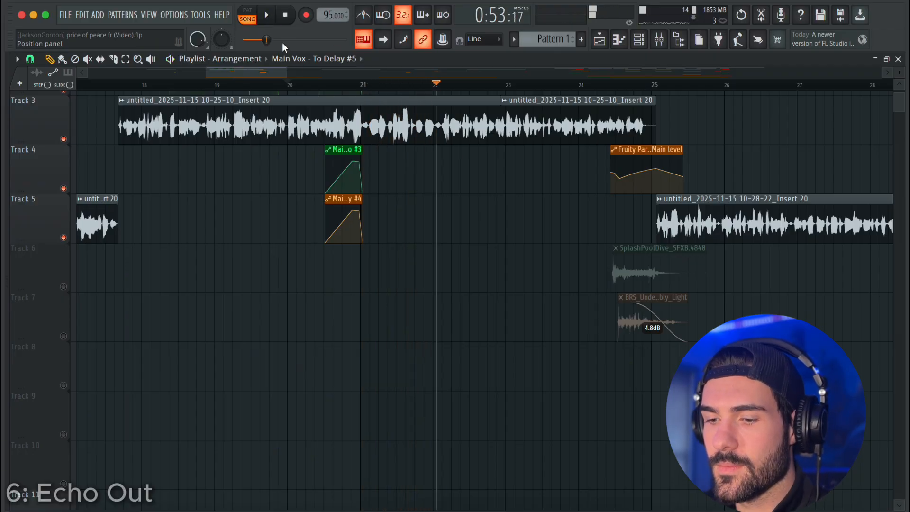
pyautogui.press('space')
# Play back from just after bar 66 through bar 69 to hear the existing Delay and Big Echo echo-out.
pyautogui.scroll(2, 422, 232)
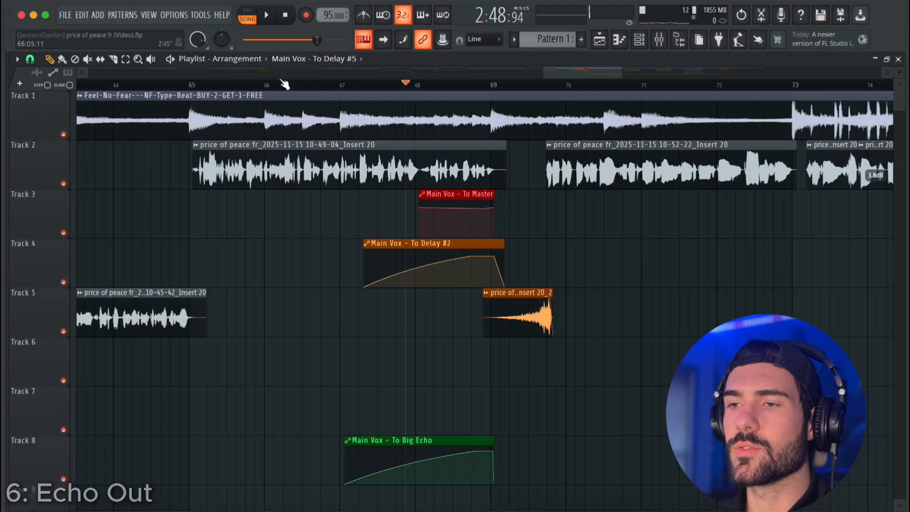
pyautogui.click(279, 84)
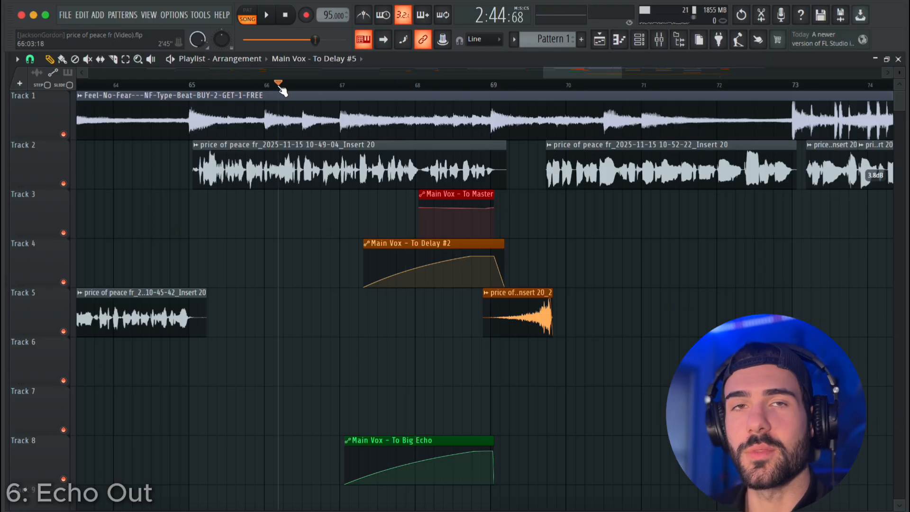
pyautogui.press('space')
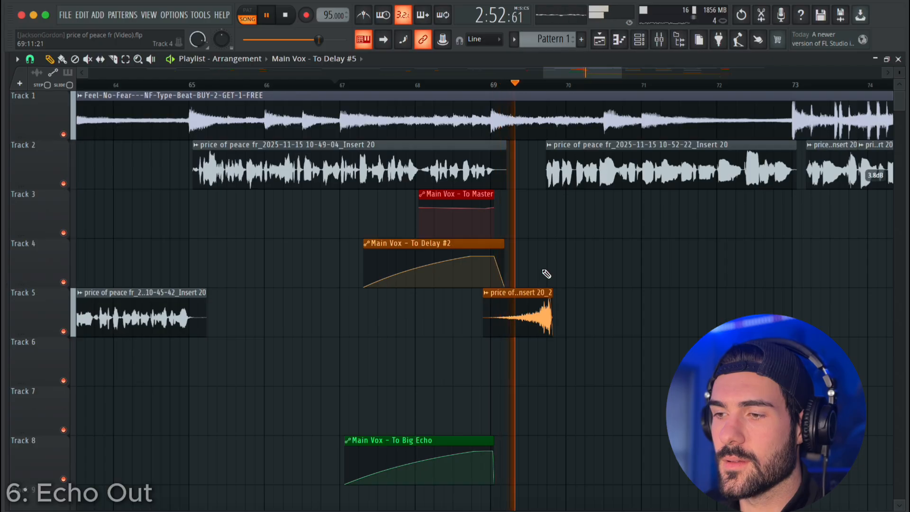
pyautogui.press('space')
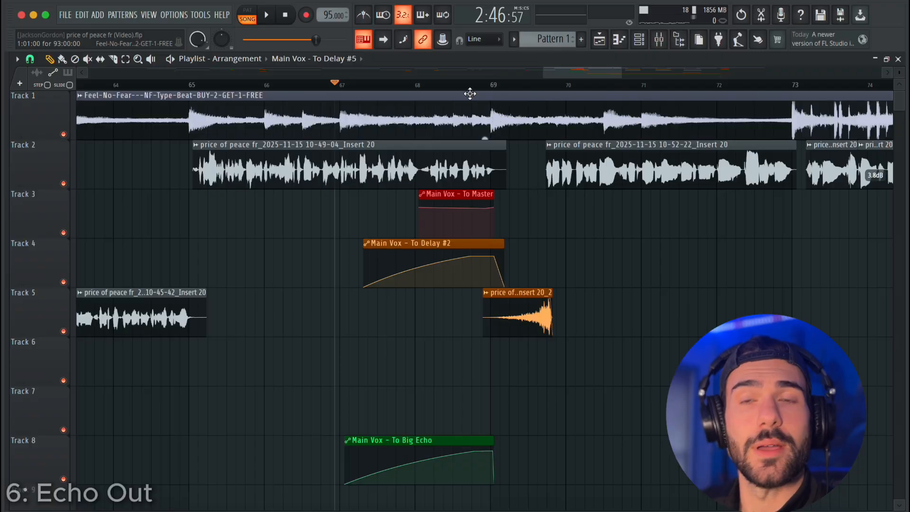
# Select the range from just before bar 68 to just after bar 69 and create an automation clip for Main Vox's send to Master.
pyautogui.moveTo(407, 85); pyautogui.dragTo(500, 94)
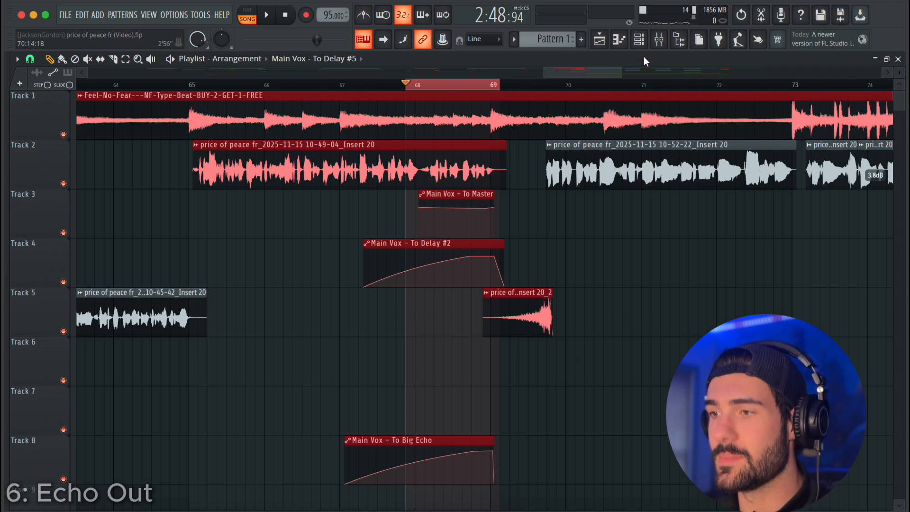
pyautogui.click(660, 39)
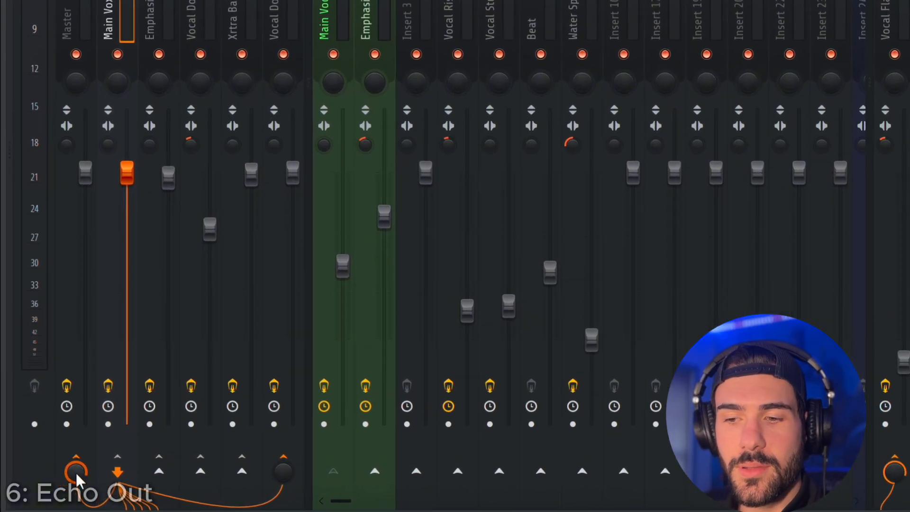
pyautogui.rightClick(76, 474)
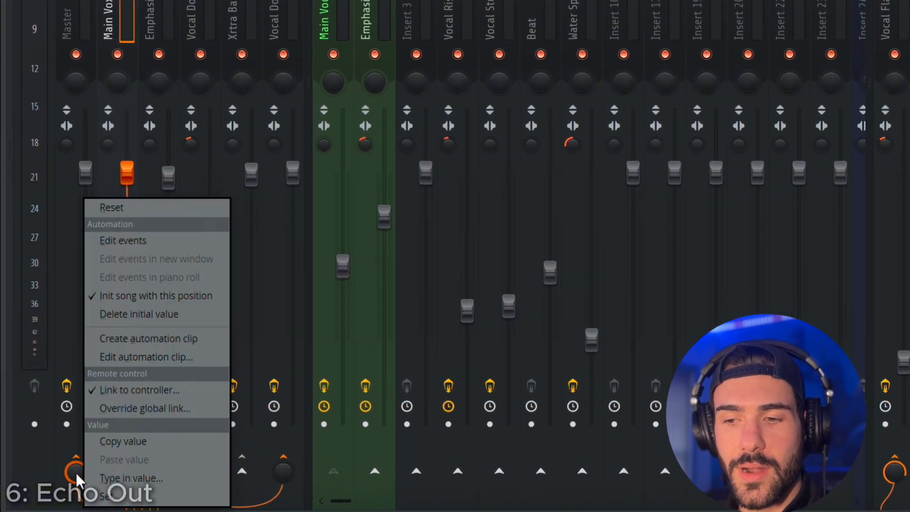
pyautogui.click(187, 340)
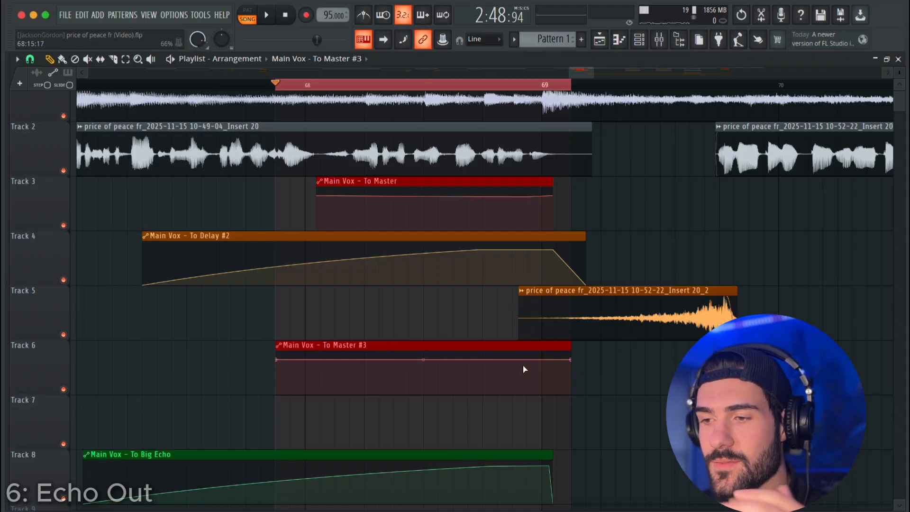
# Dip the new Main Vox to Master automation just before bar 69, mute the older clip on Track 3 and play the section back.
pyautogui.moveTo(527, 367); pyautogui.dragTo(528, 364)
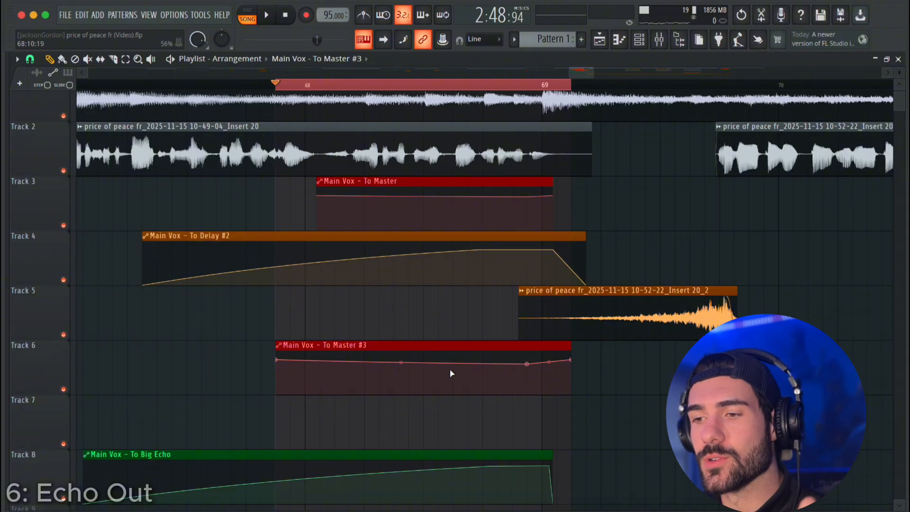
pyautogui.press('t')
pyautogui.scroll(1, 445, 229)
pyautogui.click(445, 230)
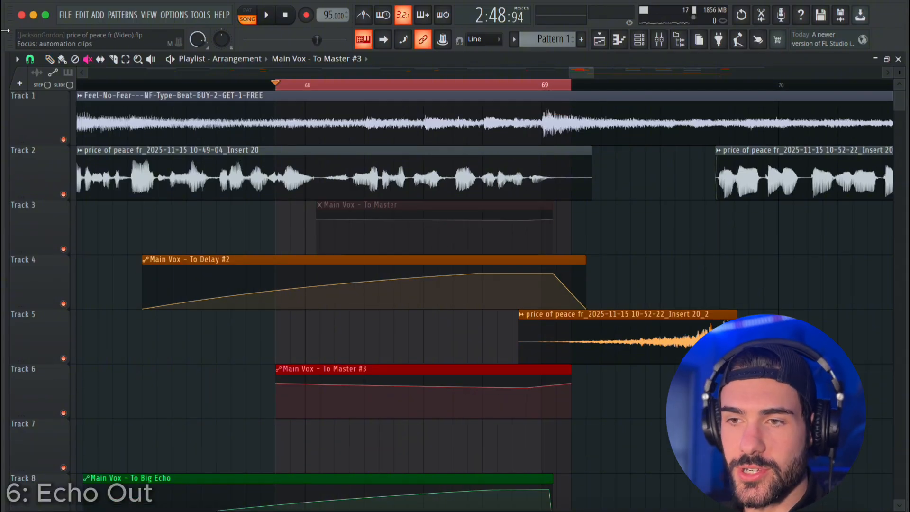
pyautogui.click(49, 59)
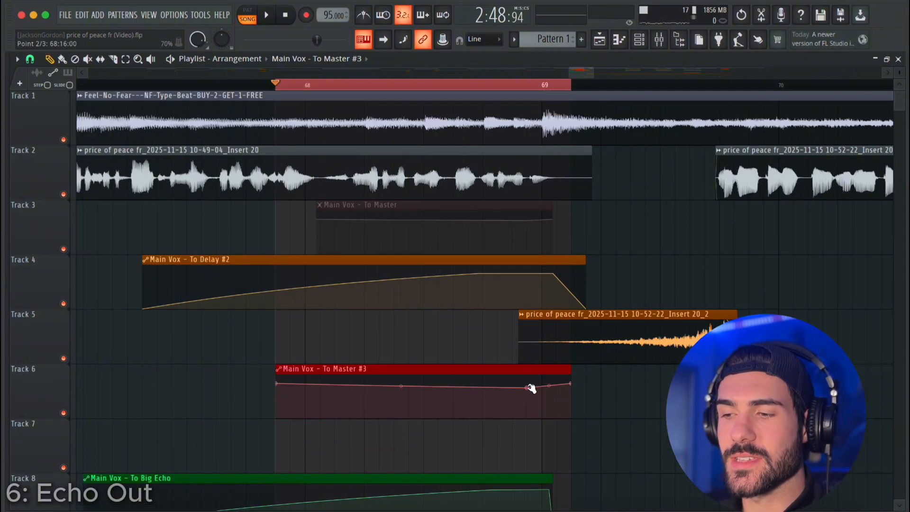
pyautogui.moveTo(527, 388); pyautogui.dragTo(529, 392)
pyautogui.press('space')
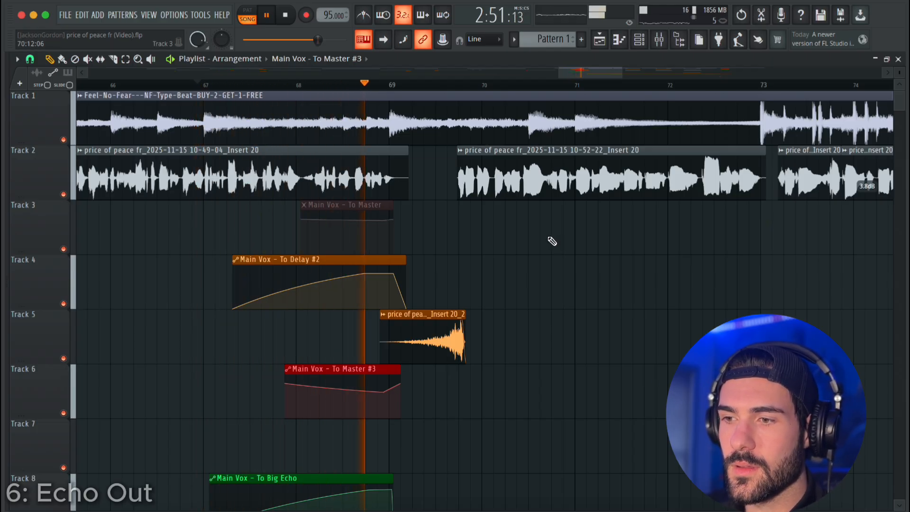
pyautogui.press('space')
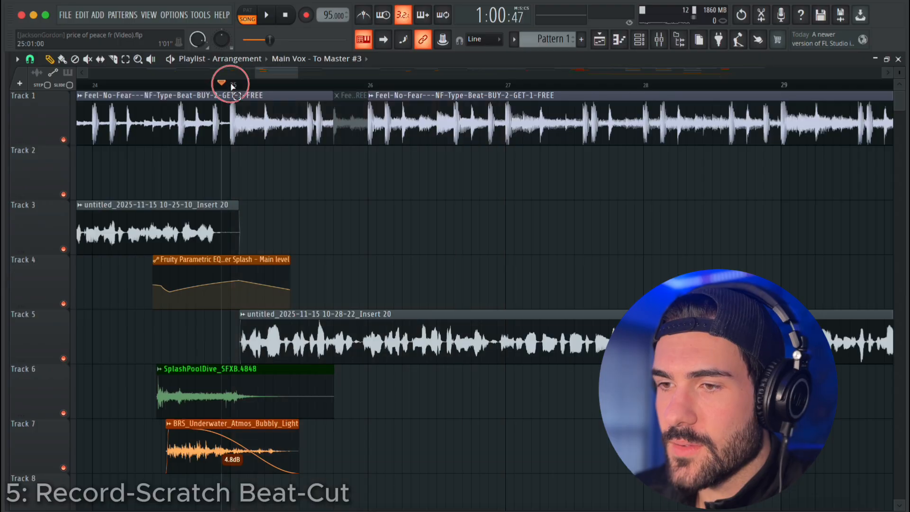
# Select the range from bar 25 to bar 27 and load Gross Beat into slot 1 of the Beat mixer track.
pyautogui.moveTo(232, 85); pyautogui.dragTo(505, 95)
pyautogui.click(439, 191)
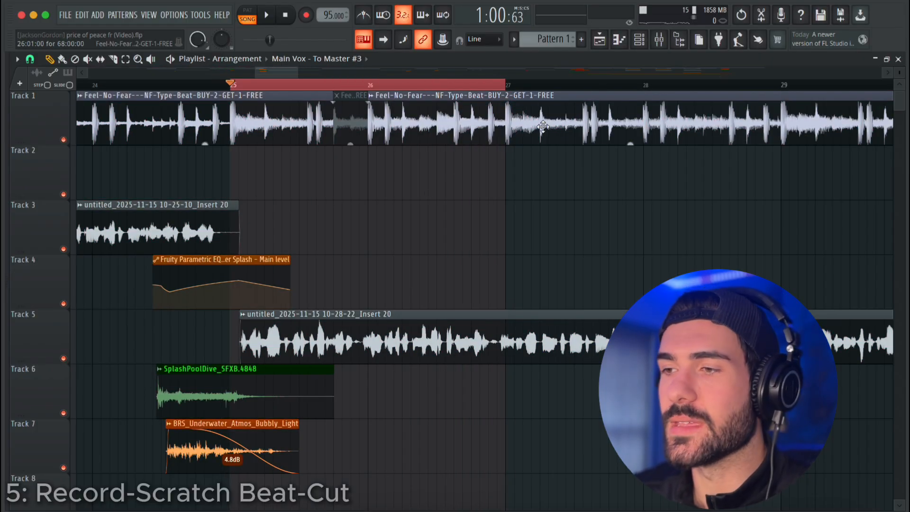
pyautogui.click(660, 40)
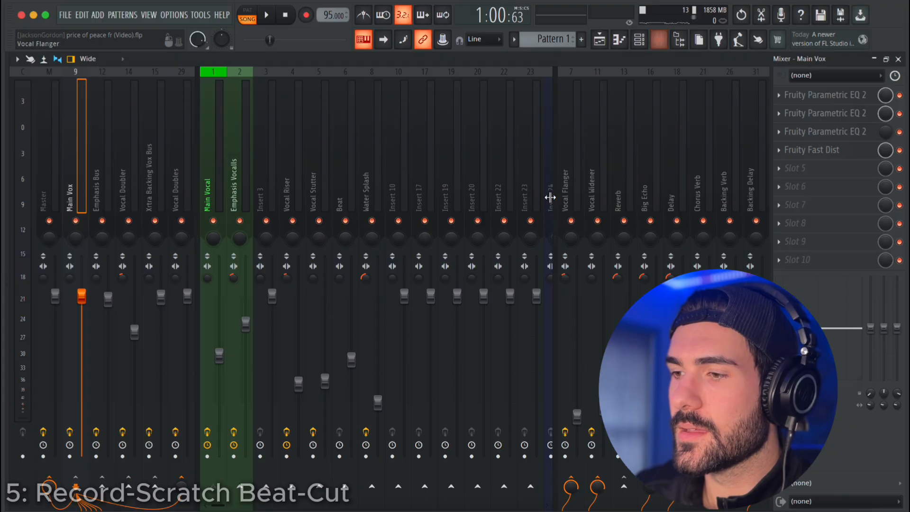
pyautogui.click(346, 186)
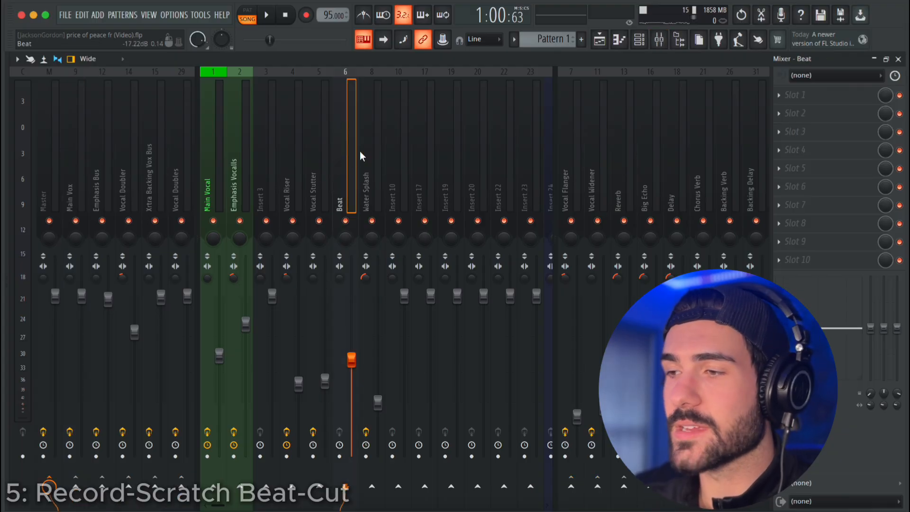
pyautogui.click(814, 97)
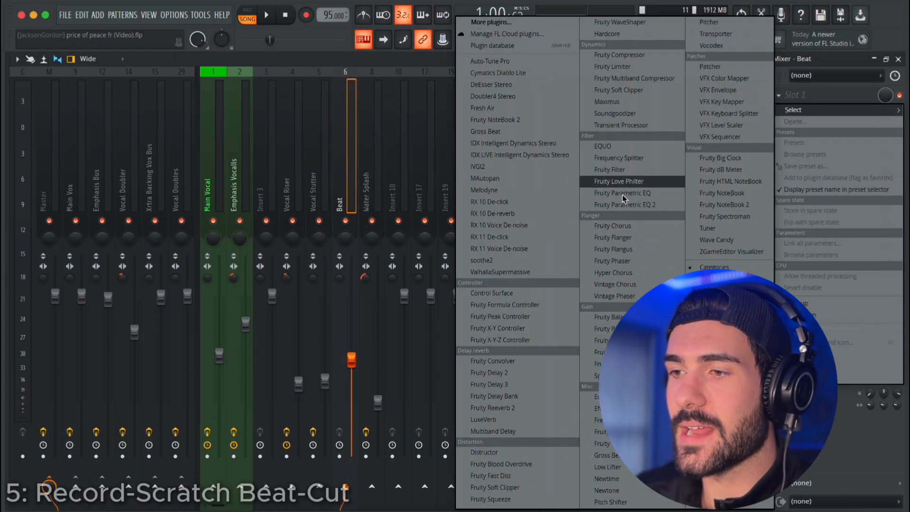
pyautogui.click(502, 132)
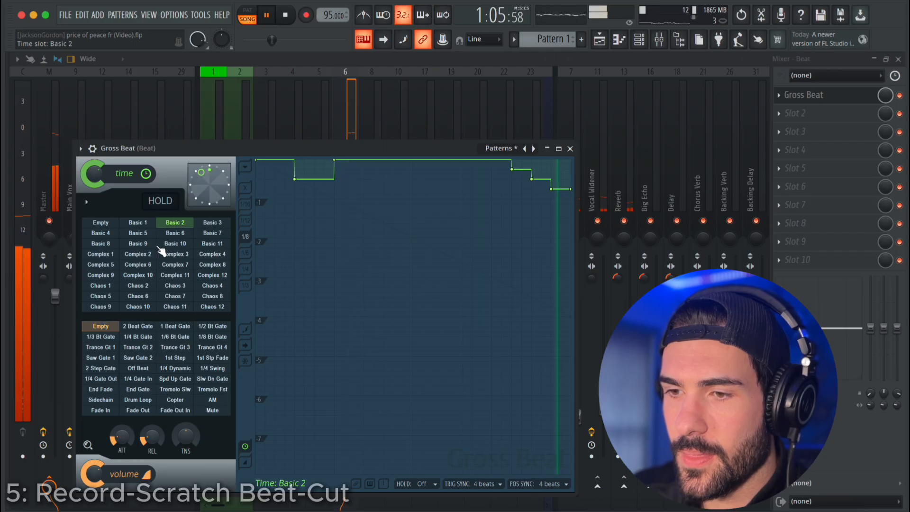
# Audition Gross Beat's Complex 3, Complex 6 and Complex 1 time patterns on the playing beat and stop playback.
pyautogui.click(175, 254)
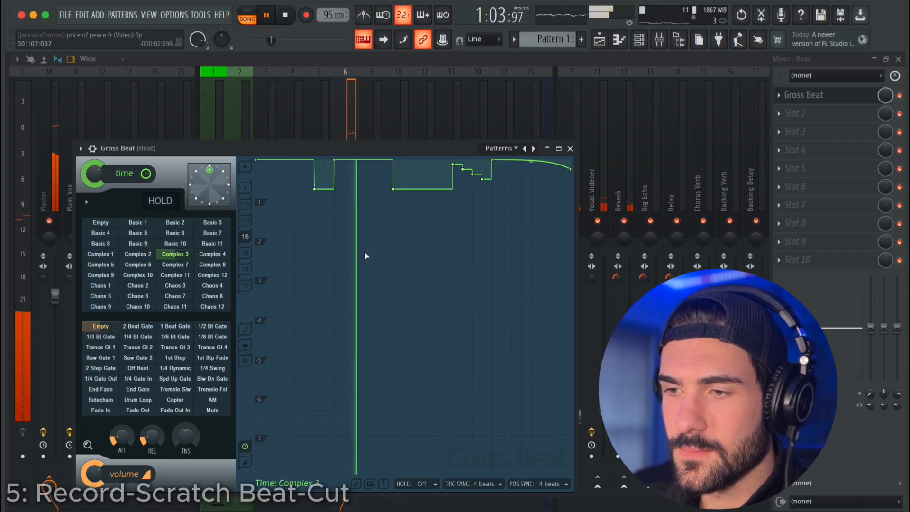
pyautogui.click(141, 264)
pyautogui.click(116, 256)
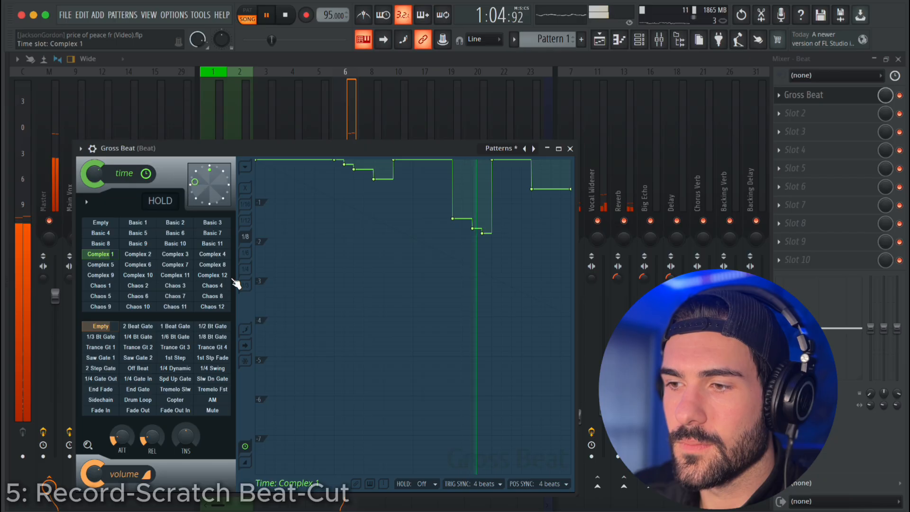
pyautogui.press('space')
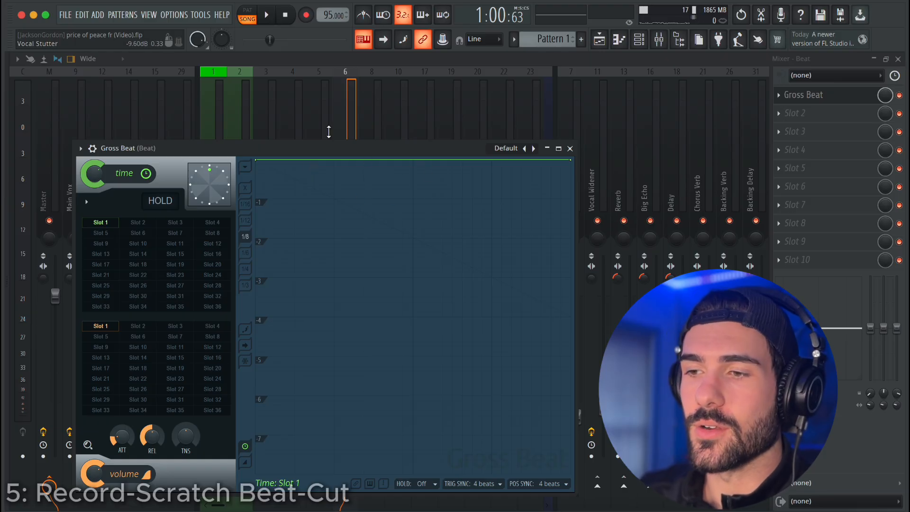
# Play the beat with Gross Beat's Default preset and draw a shallow time-envelope dip at the three-quarter mark using Single curve mode.
pyautogui.click(266, 14)
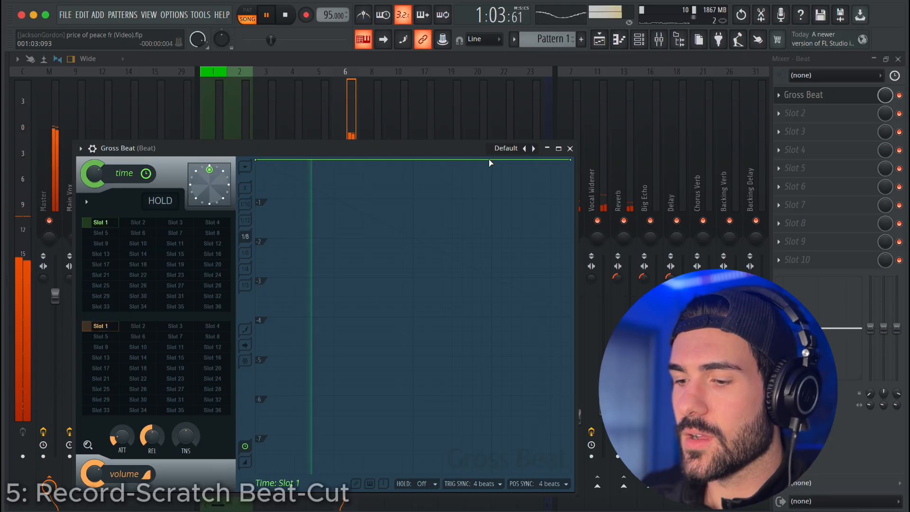
pyautogui.press('space')
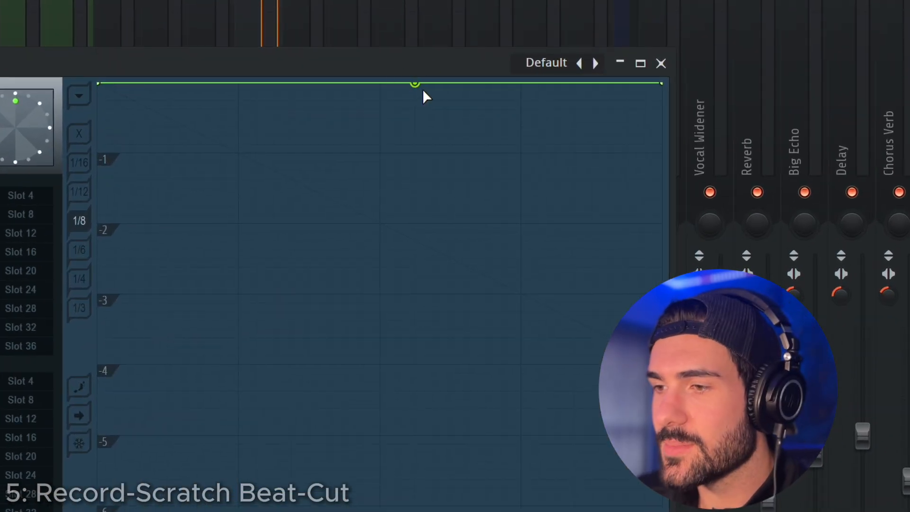
pyautogui.click(521, 99)
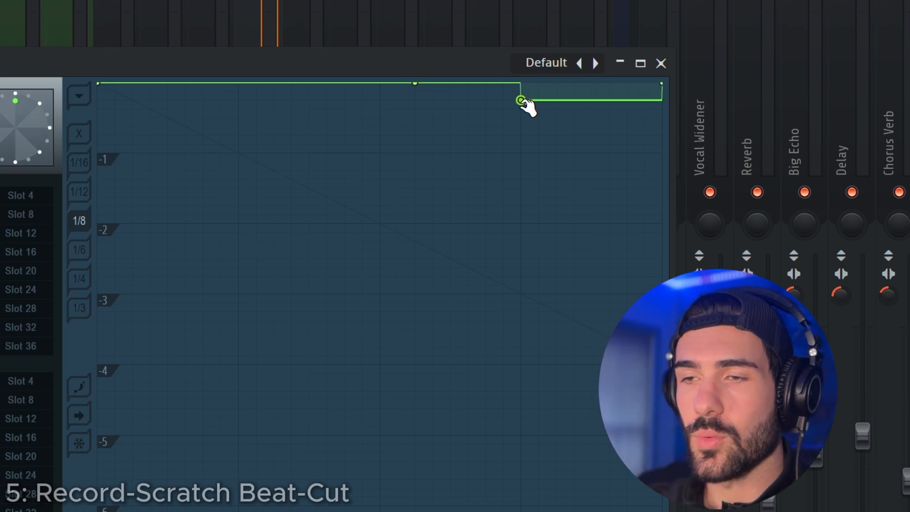
pyautogui.rightClick(521, 101)
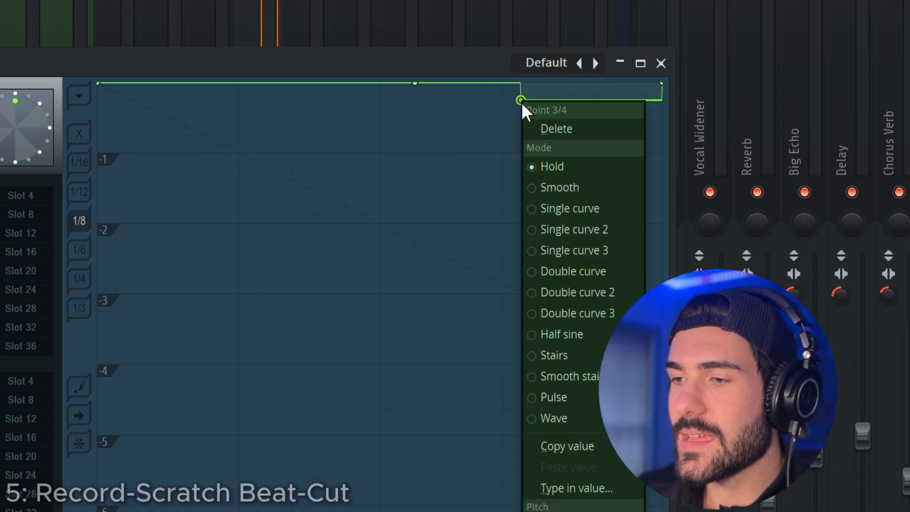
pyautogui.click(586, 206)
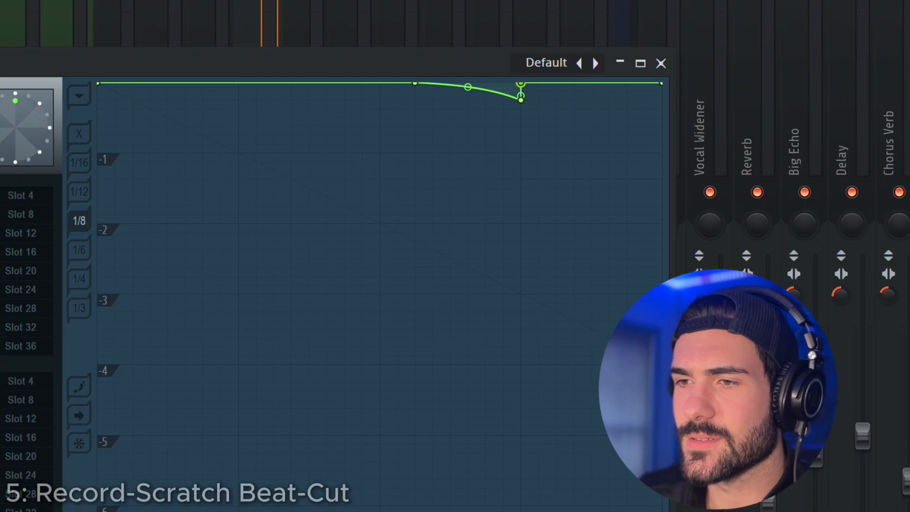
# Play back the scratch, start its curve closer to the dip, and try deeper and shallower depths before restoring the original shallow depth.
pyautogui.press('space')
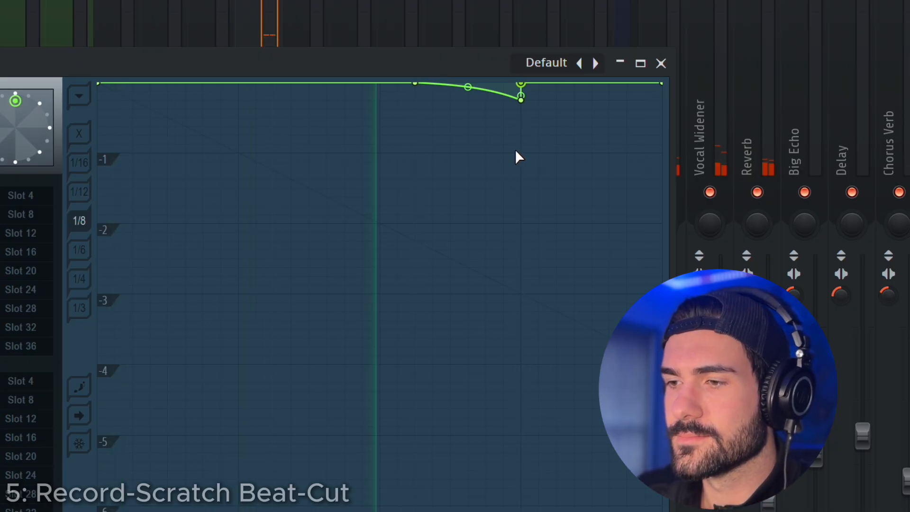
pyautogui.press('space')
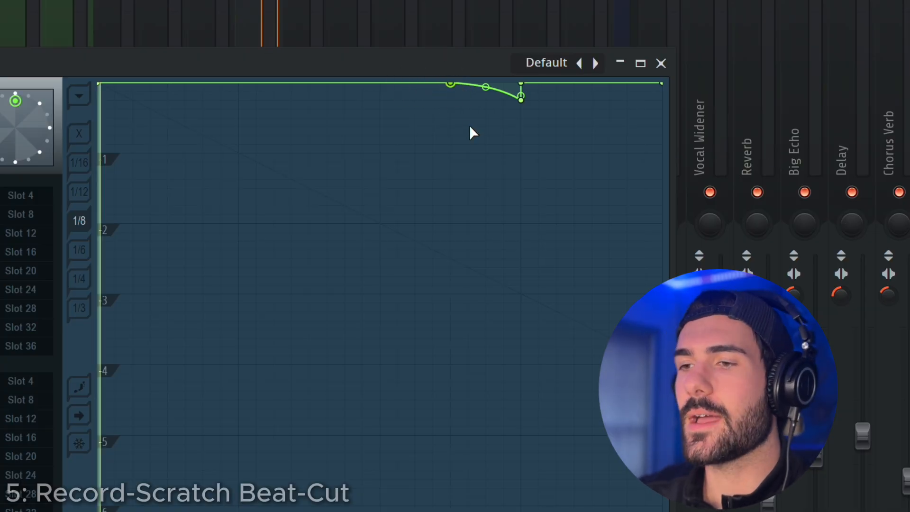
pyautogui.press('space')
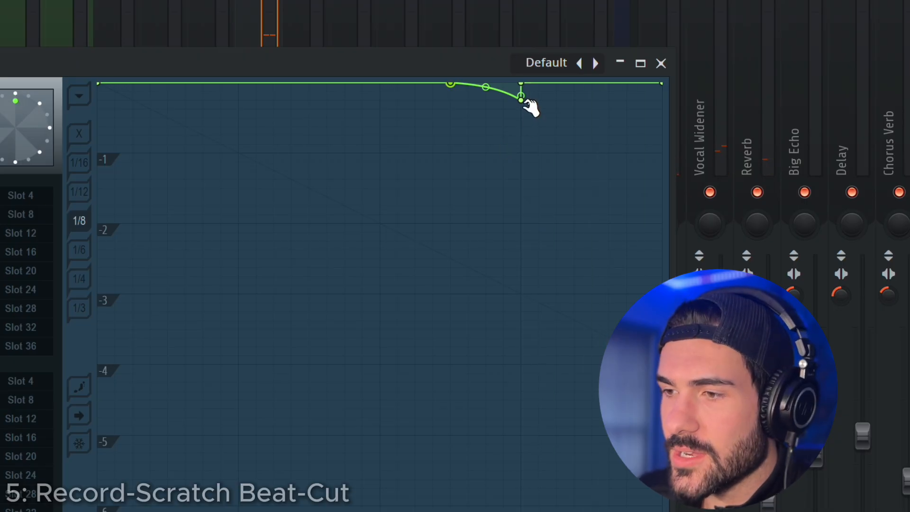
pyautogui.moveTo(521, 100); pyautogui.dragTo(521, 126)
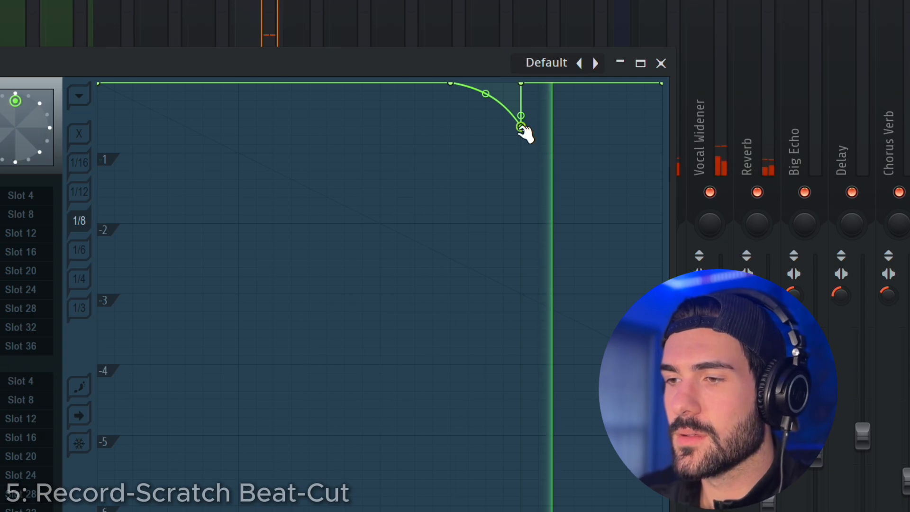
pyautogui.moveTo(521, 127); pyautogui.dragTo(522, 93)
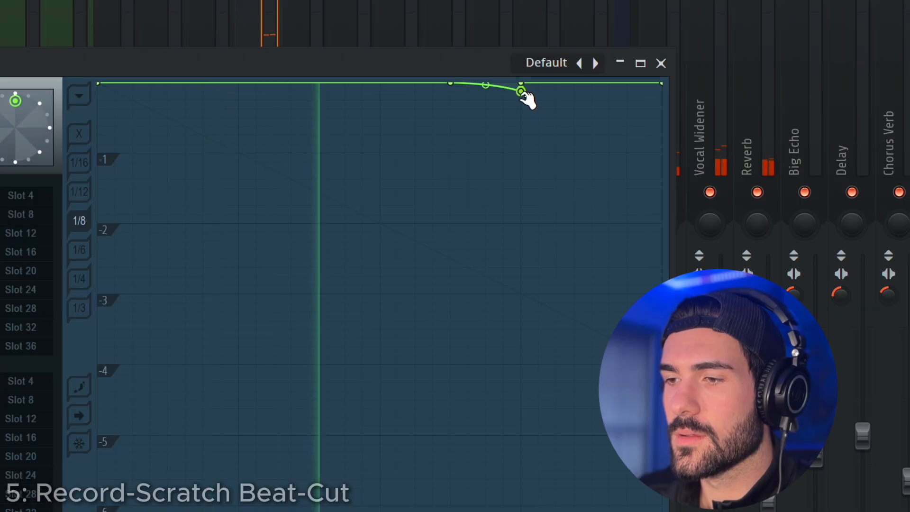
pyautogui.moveTo(521, 93); pyautogui.dragTo(523, 100)
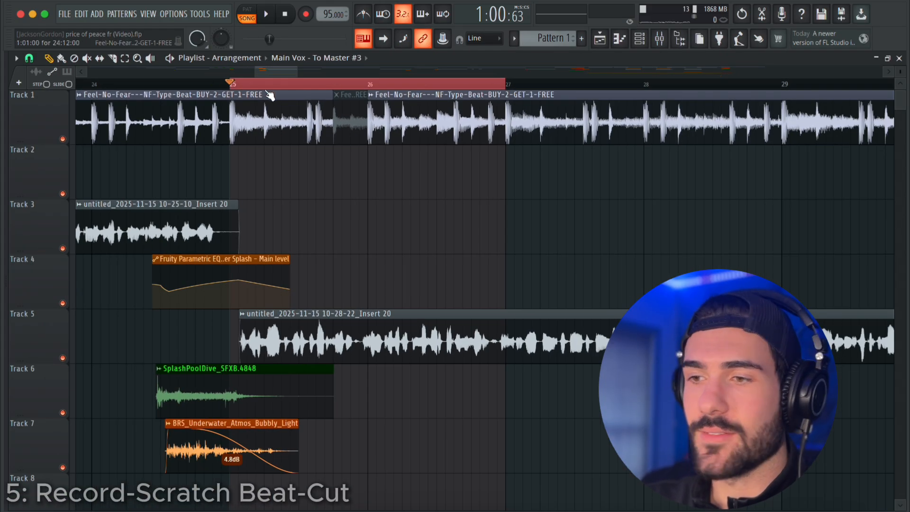
# Create an automation clip for Gross Beat's mix level on the Beat track over bars 25 to 27 and close the mixer.
pyautogui.click(660, 41)
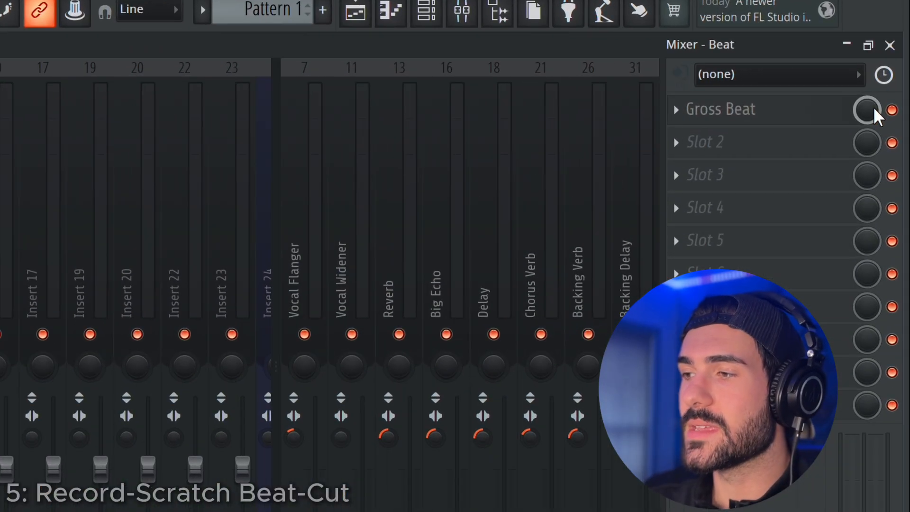
pyautogui.rightClick(874, 111)
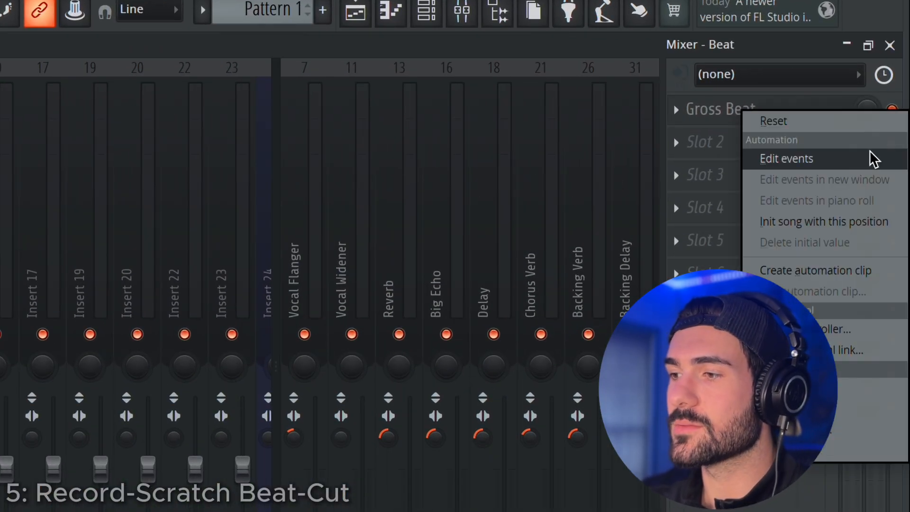
pyautogui.click(859, 268)
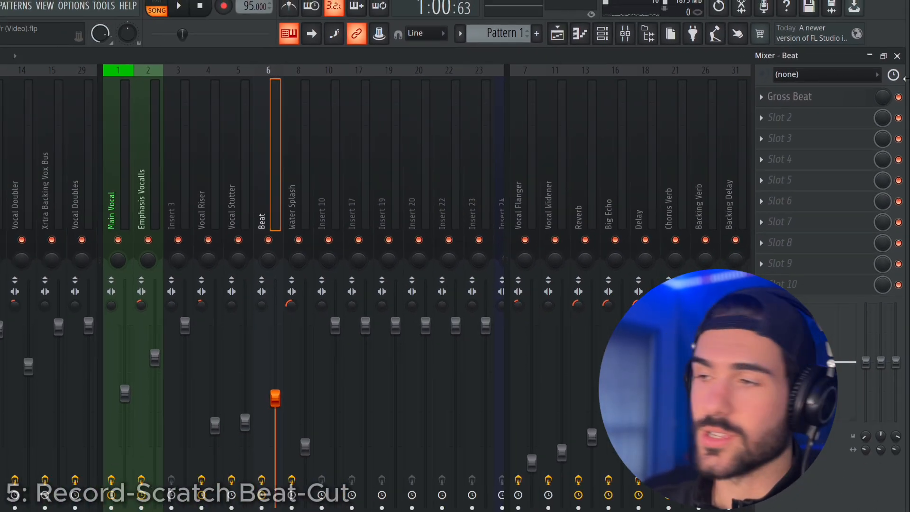
pyautogui.click(893, 51)
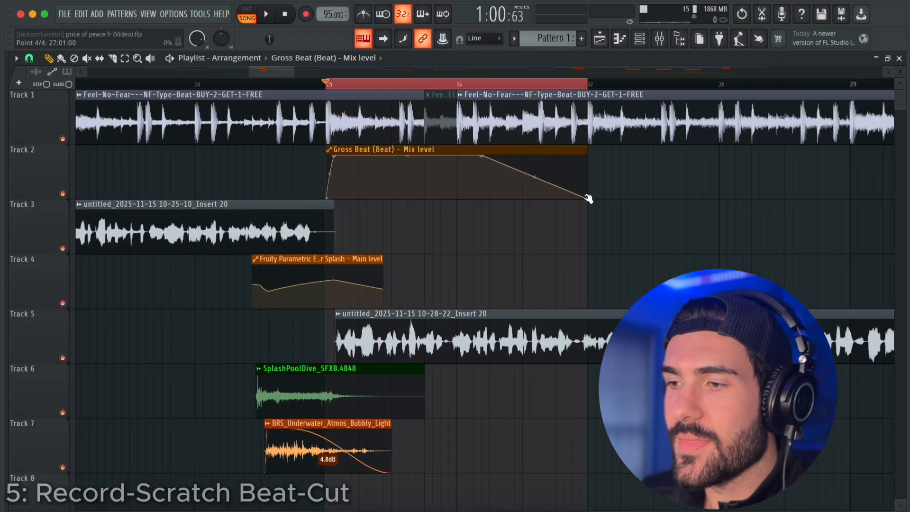
# Shorten the Gross Beat mix level clip to drop off just after bar 26 and play the beat cut back.
pyautogui.click(353, 90)
pyautogui.press('space')
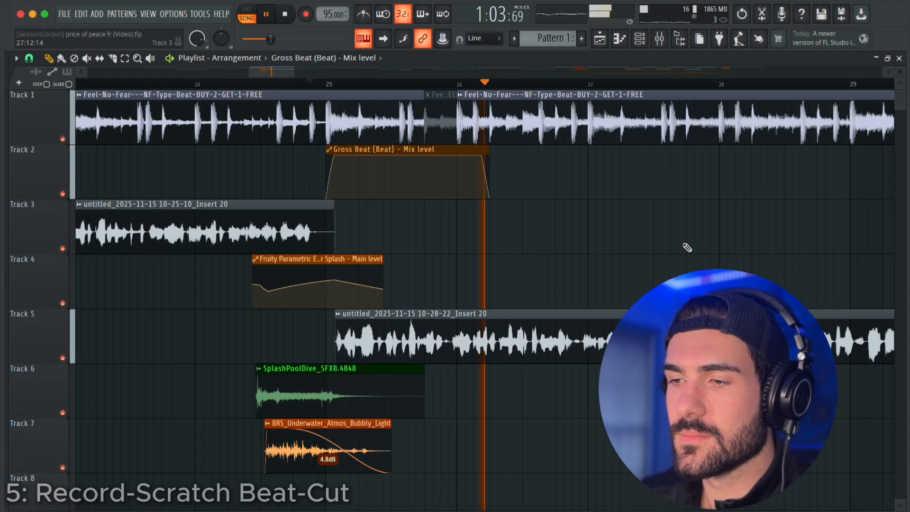
pyautogui.press('space')
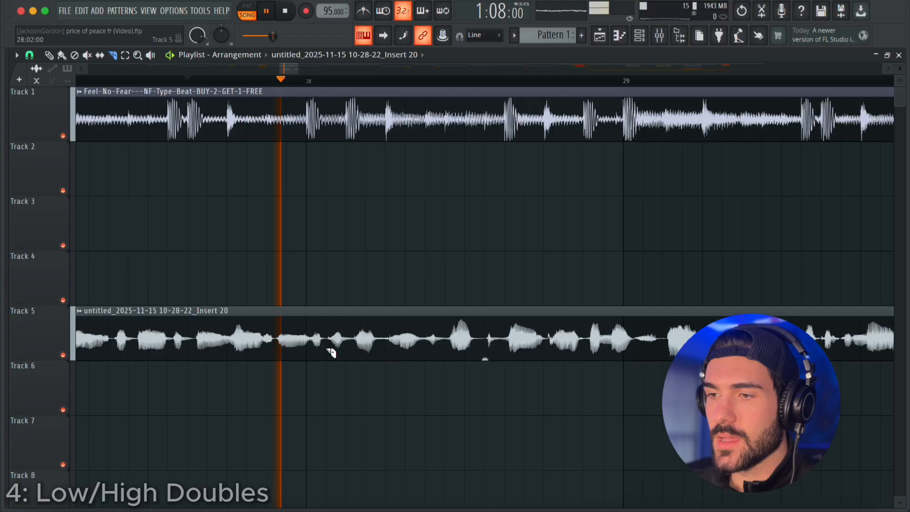
# Play back the Track 5 vocal and slice it just after bar 28 and just after bar 29.
pyautogui.press('space')
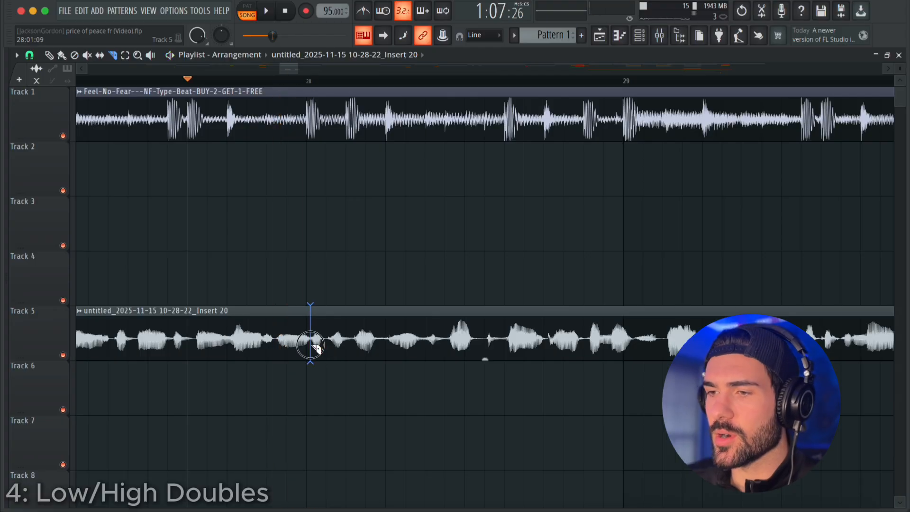
pyautogui.click(312, 346)
pyautogui.press('space')
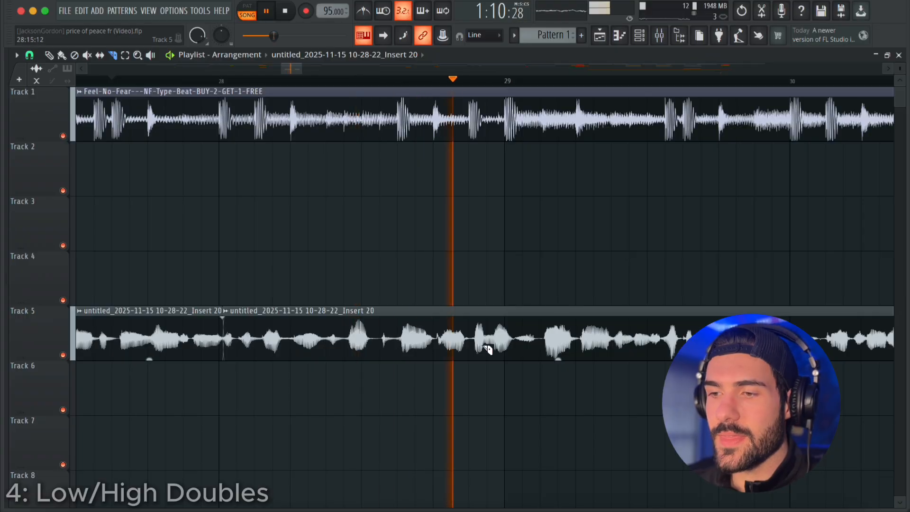
pyautogui.press('space')
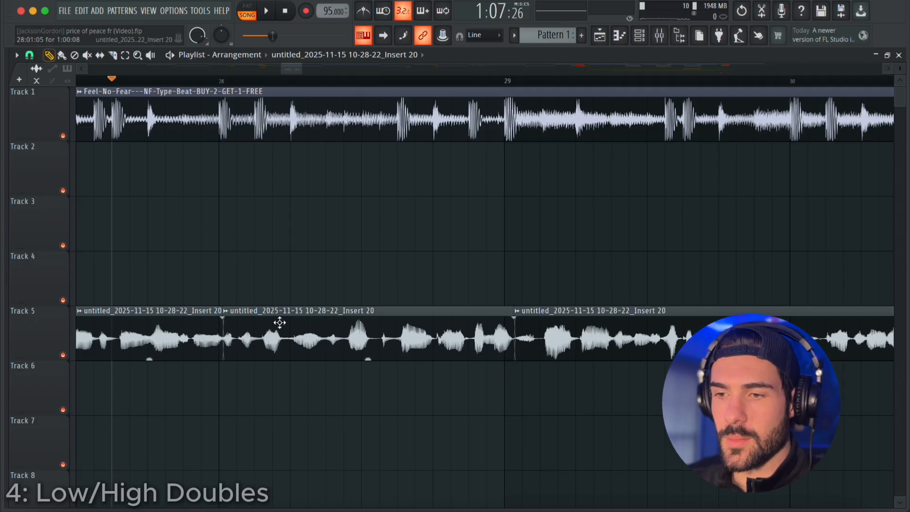
# Copy the sliced bar 28 vocal phrase onto Track 4 directly above the original and make the copy unique.
pyautogui.moveTo(227, 288); pyautogui.dragTo(263, 286)
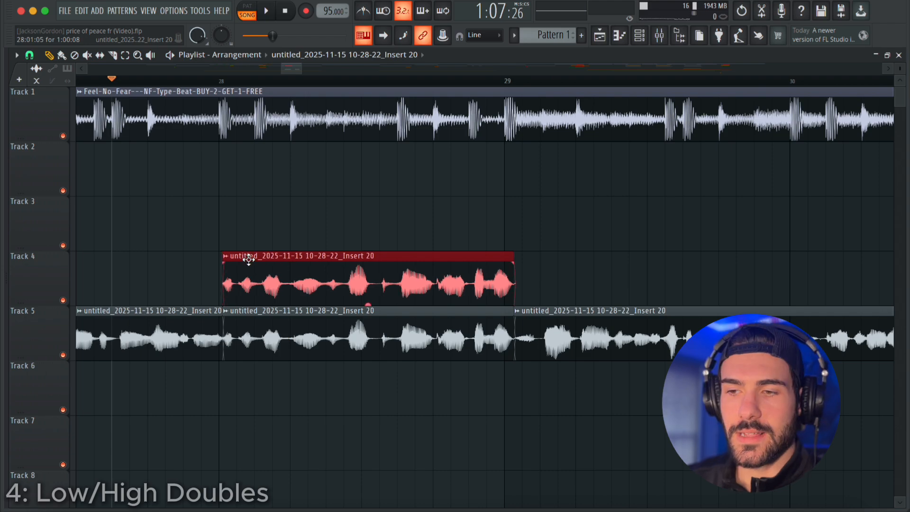
pyautogui.rightClick(226, 257)
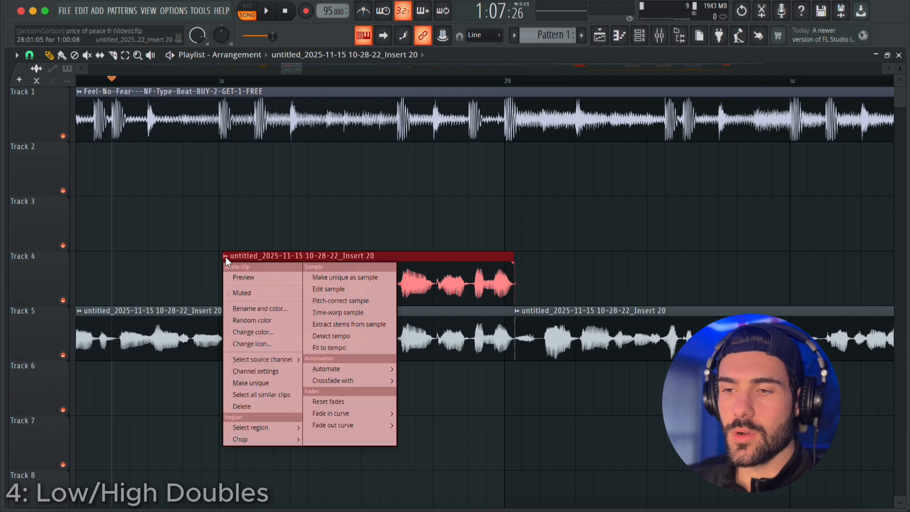
pyautogui.click(283, 383)
# Try renaming the Insert 20 mixer track for the low double.
pyautogui.press('F9')
pyautogui.rightClick(475, 171)
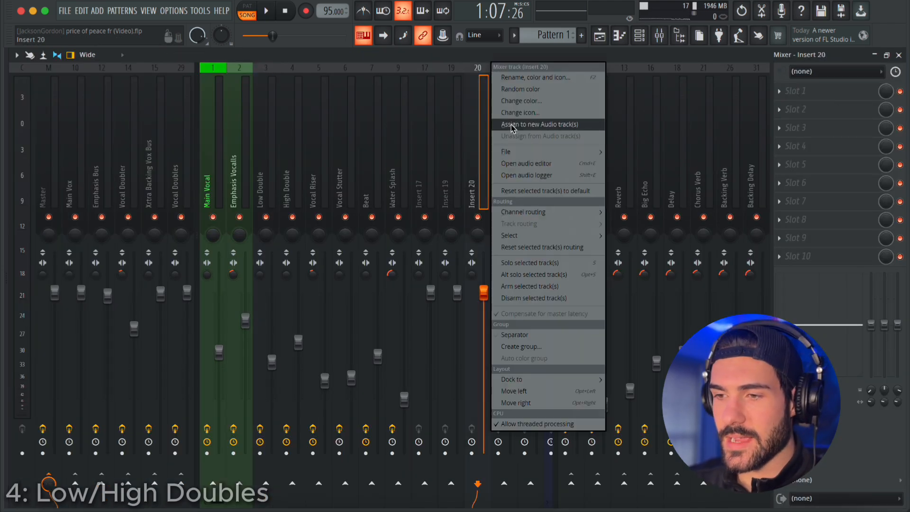
pyautogui.click(526, 77)
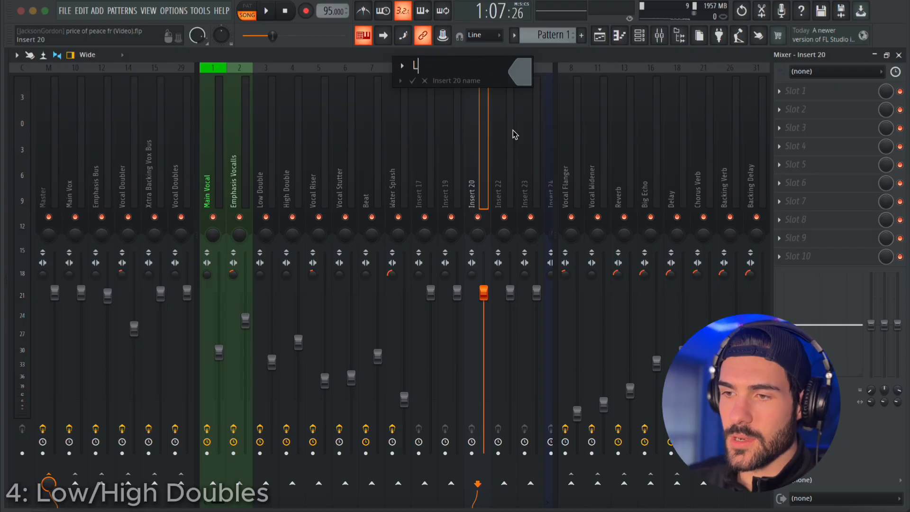
pyautogui.press('Return')
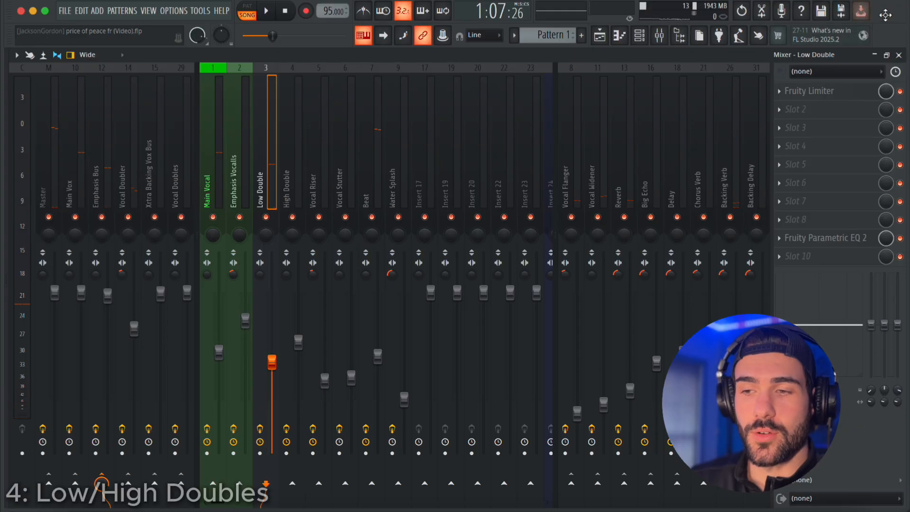
# Close the mixer and open the channel settings of the unique vocal copy on Track 4.
pyautogui.click(900, 55)
pyautogui.doubleClick(365, 272)
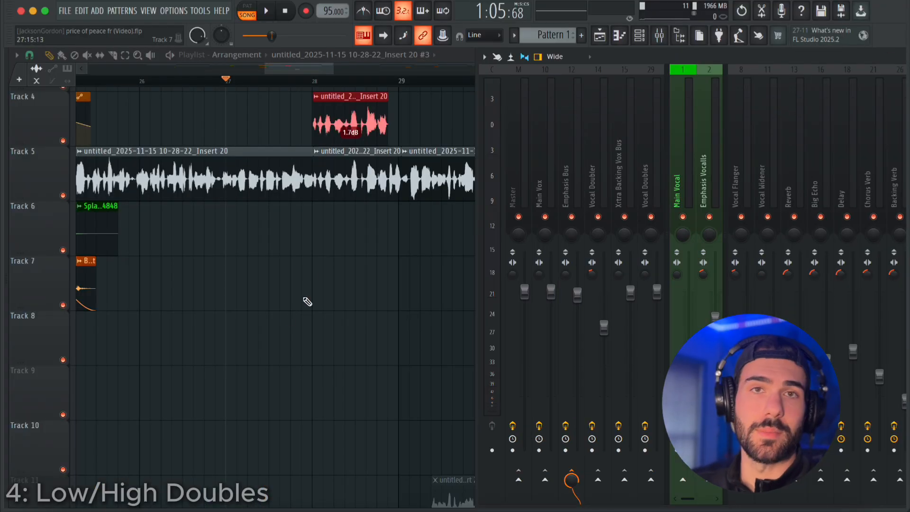
# Play the vocal through bar 29 and slice out the Track 5 phrase running from partway through bar 29 to just after bar 30.
pyautogui.moveTo(304, 298); pyautogui.dragTo(263, 336)
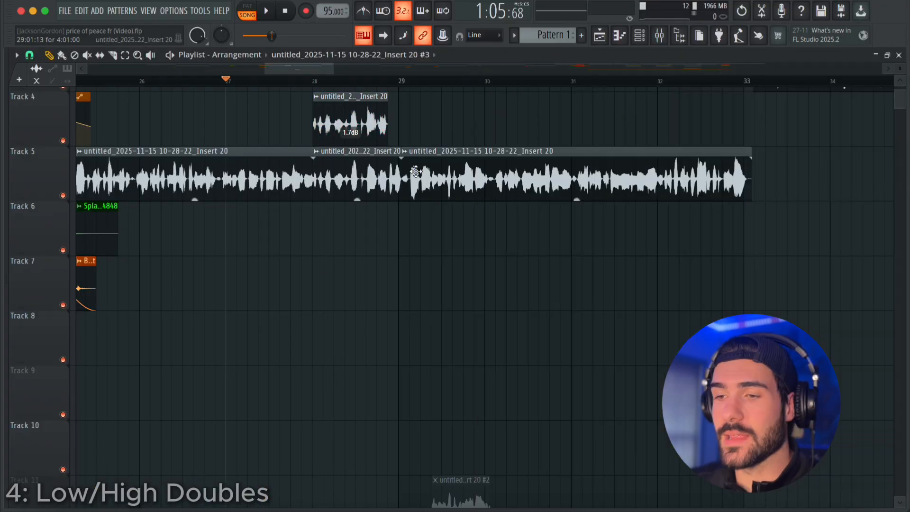
pyautogui.scroll(2, 447, 306)
pyautogui.scroll(5, 429, 305)
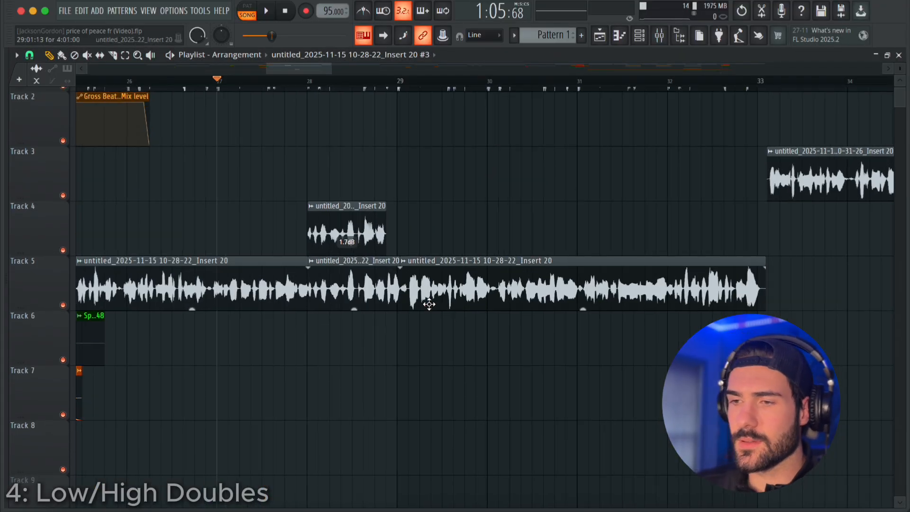
pyautogui.press('space')
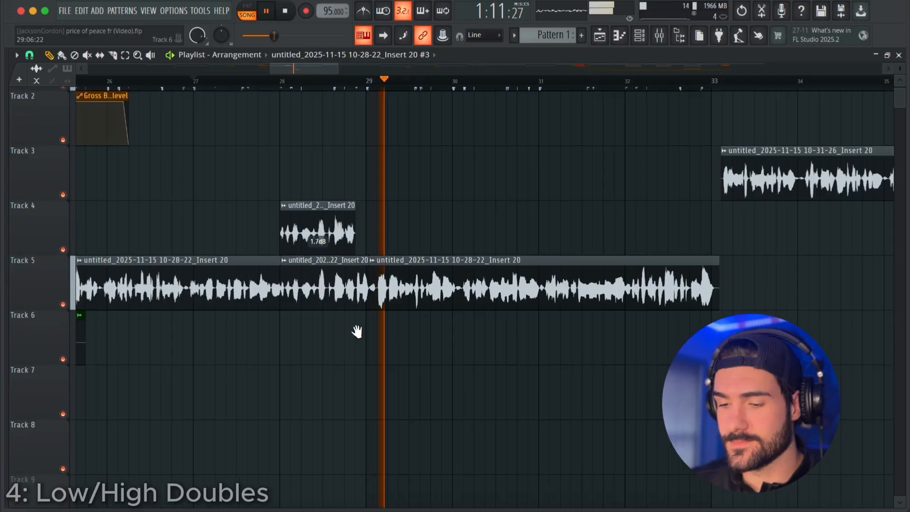
pyautogui.scroll(-5, 356, 331)
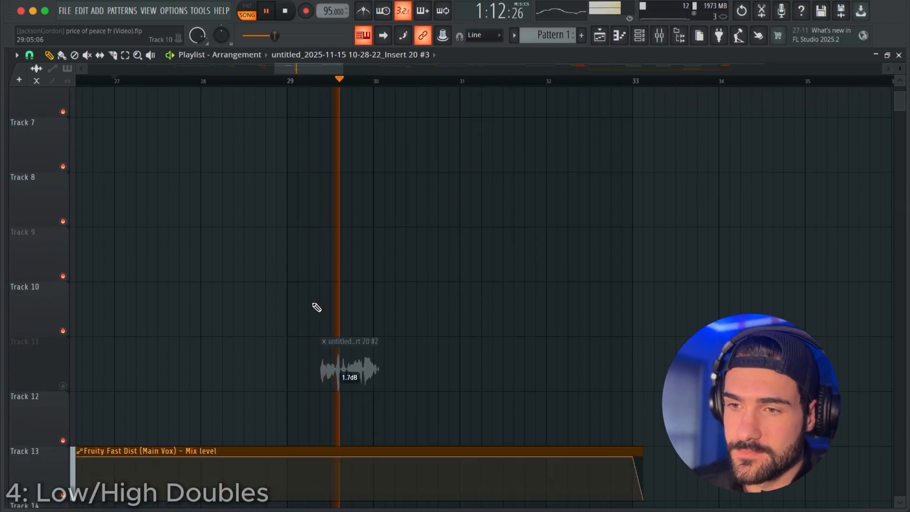
pyautogui.scroll(6, 356, 307)
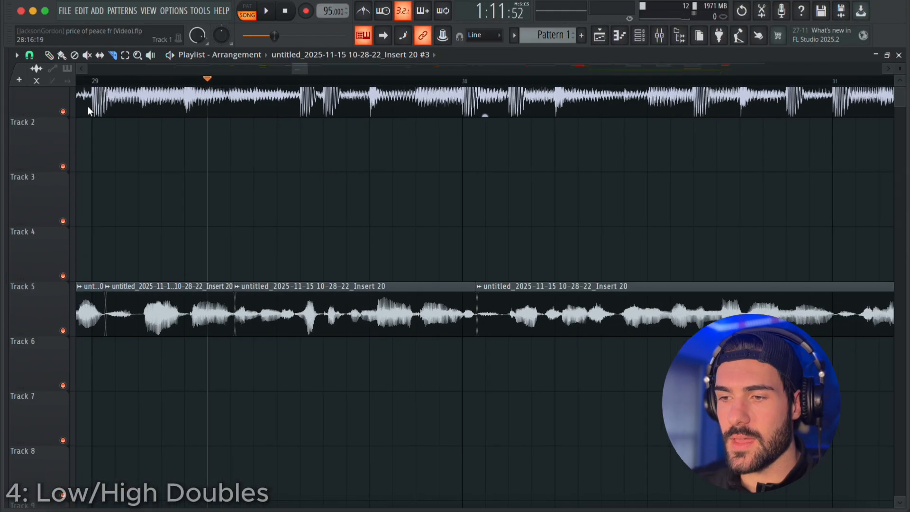
# Copy the sliced bar 29 phrase onto Track 4, make it unique and open its channel settings for the high double.
pyautogui.click(240, 265)
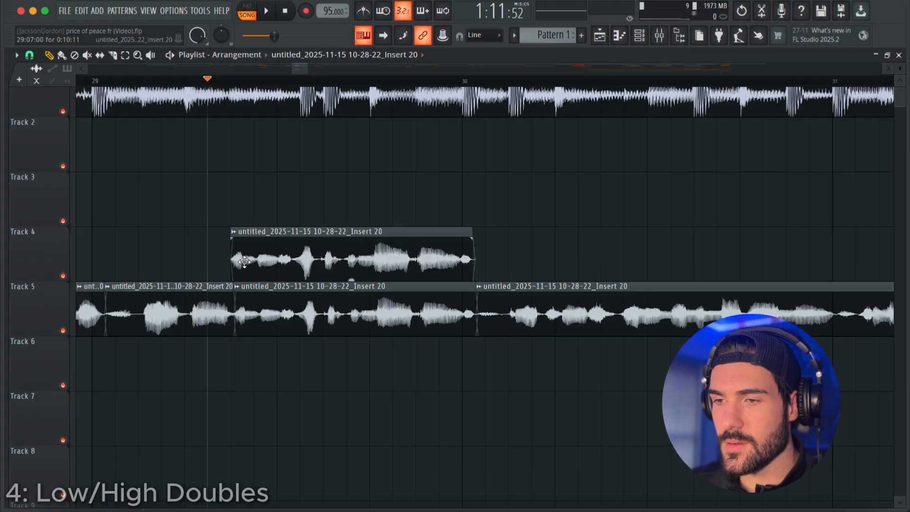
pyautogui.rightClick(235, 234)
pyautogui.click(275, 360)
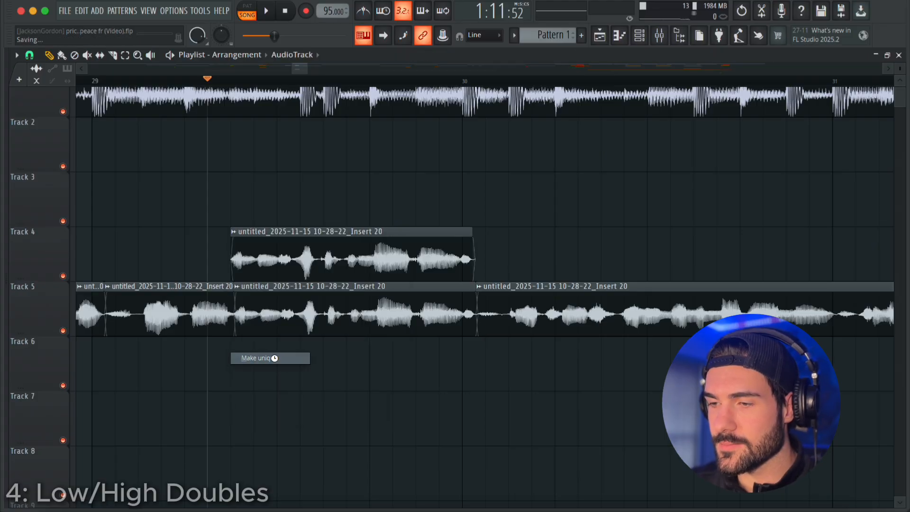
pyautogui.click(360, 98)
pyautogui.doubleClick(337, 263)
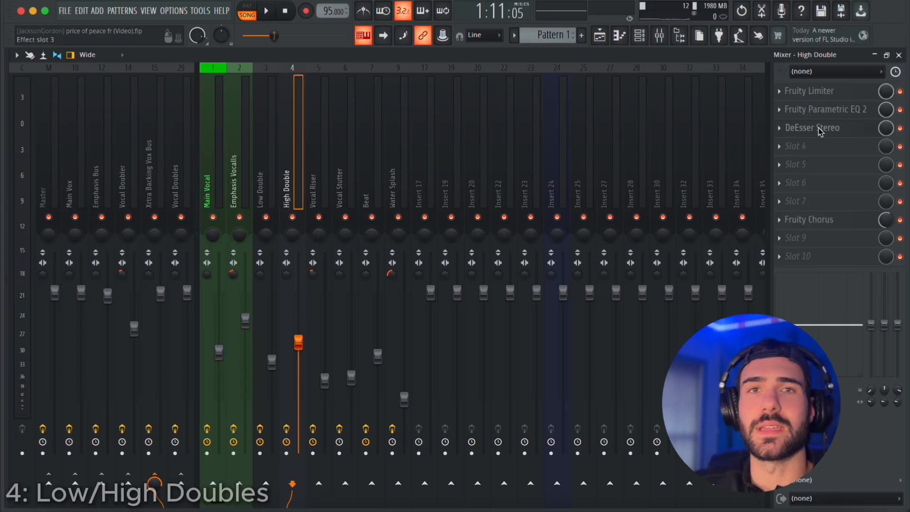
# Examine the DeEsser Stereo settings on the High Double mixer track and close the plugin.
pyautogui.click(813, 128)
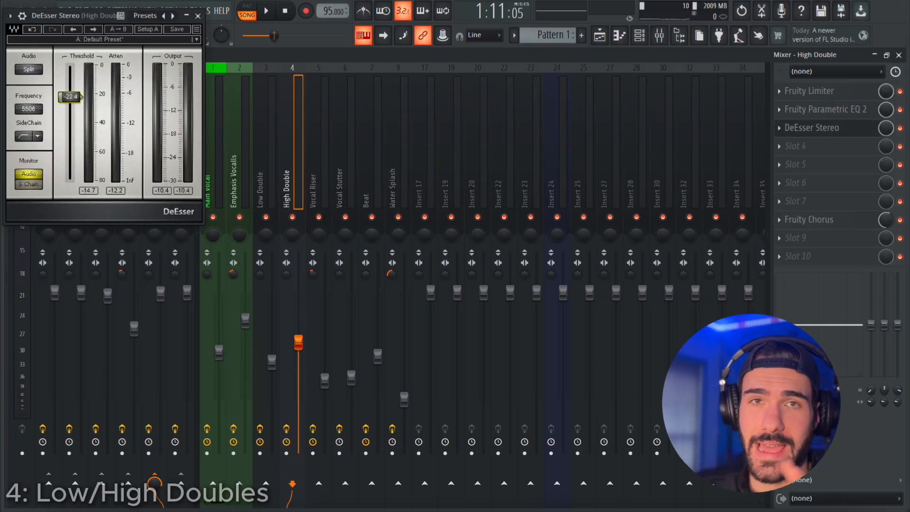
pyautogui.click(198, 15)
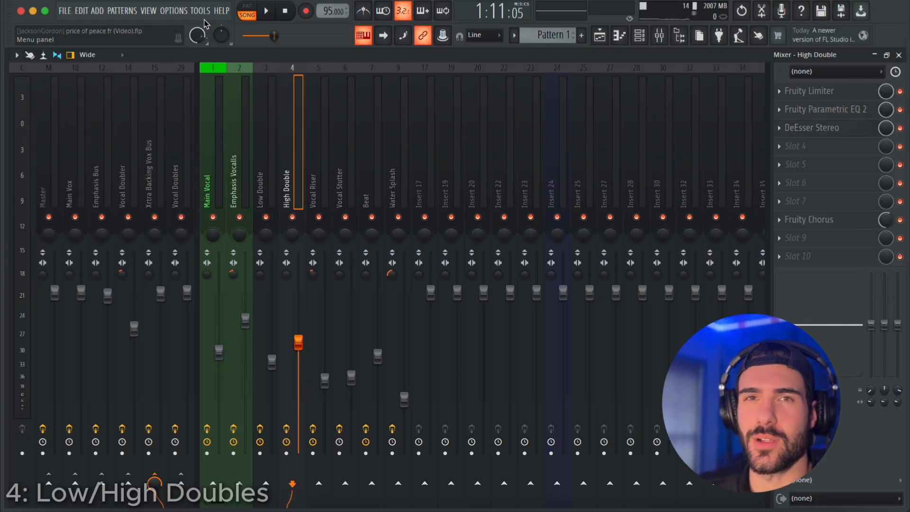
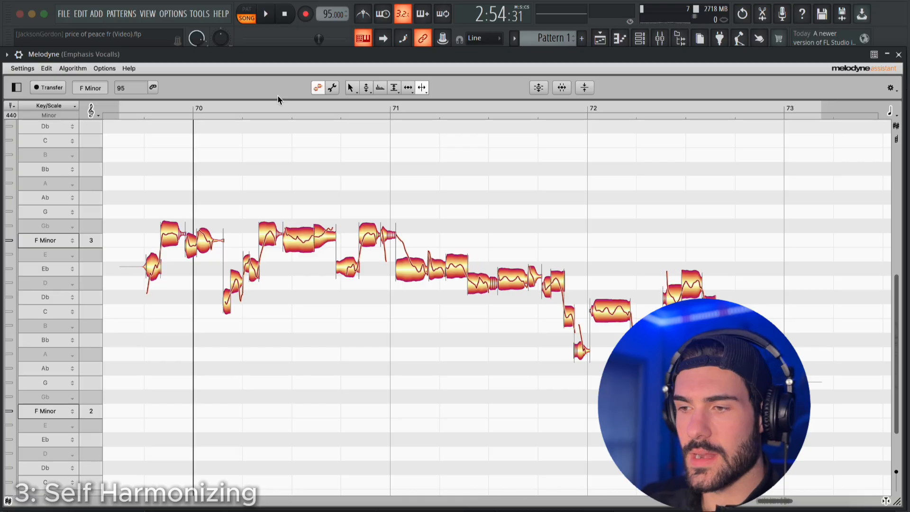
# Select all the vocal notes in Melodyne with the pitch tool and snap them to their nearest G minor pitches.
pyautogui.click(365, 90)
pyautogui.moveTo(138, 169); pyautogui.dragTo(798, 416)
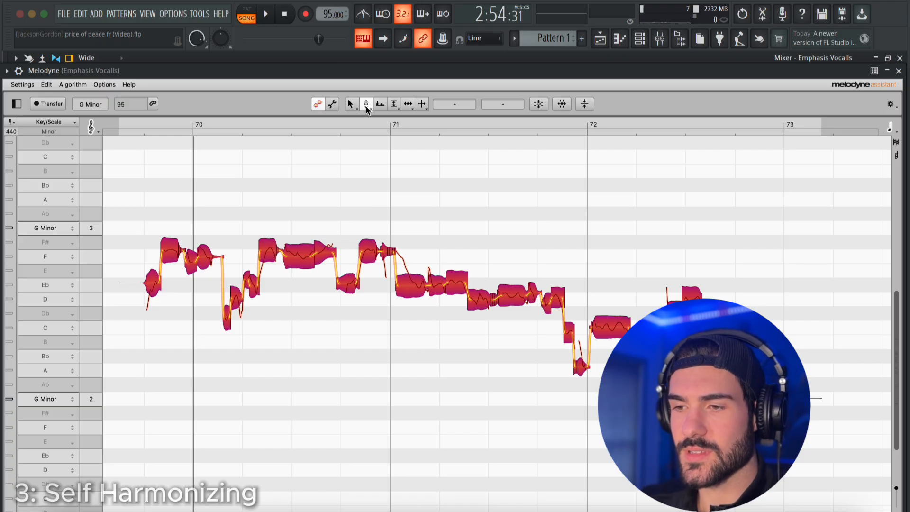
pyautogui.doubleClick(296, 258)
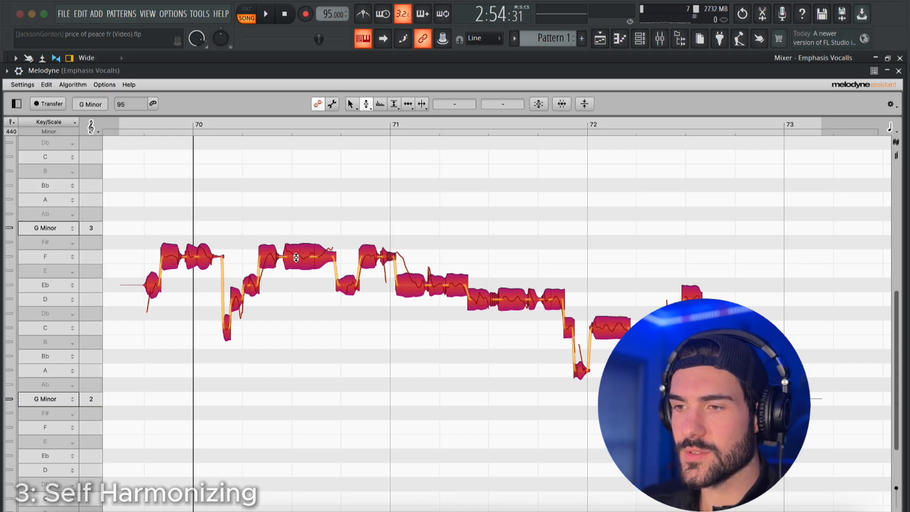
pyautogui.moveTo(368, 105); pyautogui.dragTo(368, 119)
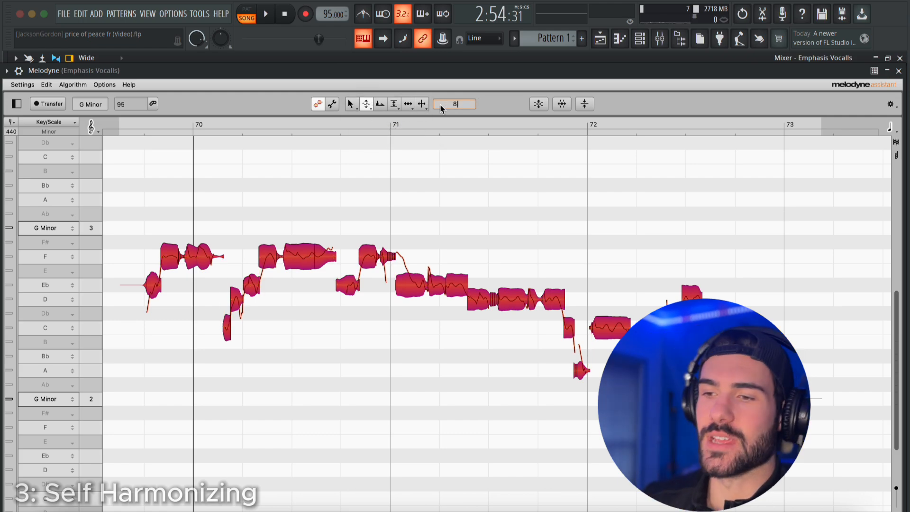
pyautogui.click(302, 200)
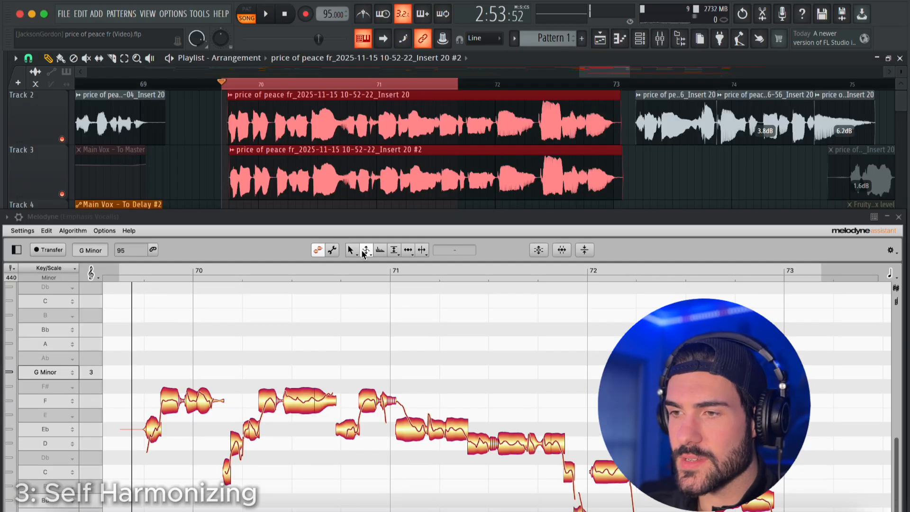
# Select the vocal notes before bar 71 and play the opening phrase as a pitch reference.
pyautogui.click(365, 251)
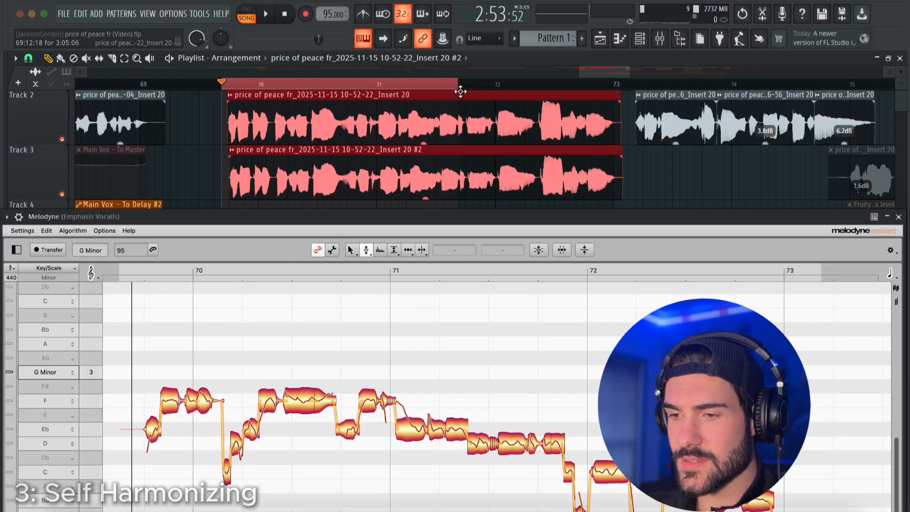
pyautogui.moveTo(164, 365); pyautogui.dragTo(392, 500)
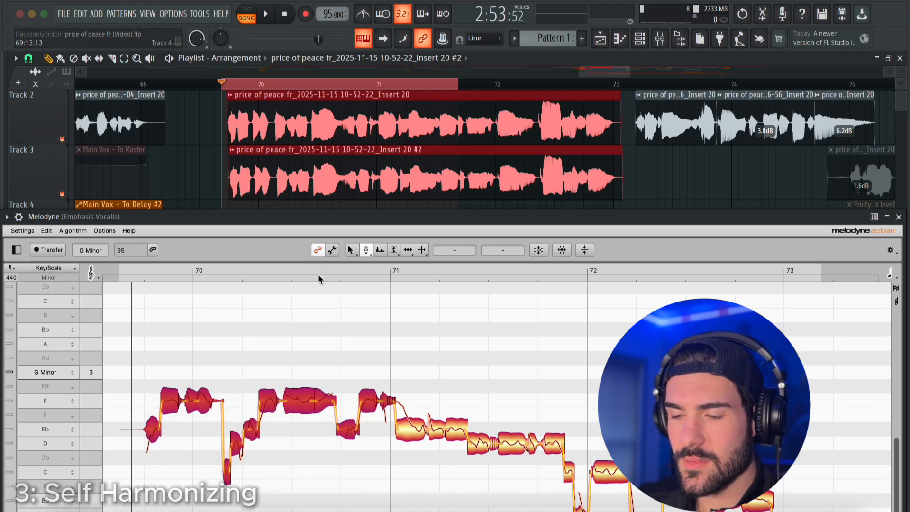
pyautogui.press('space')
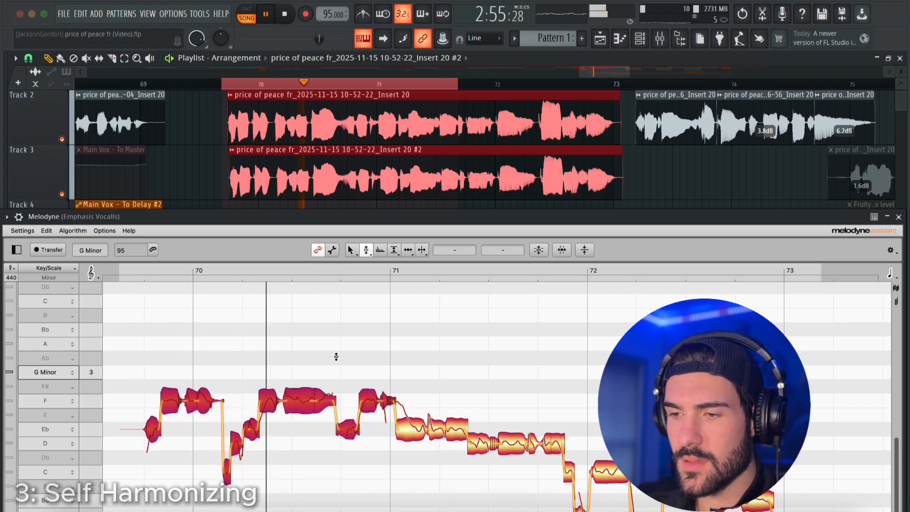
pyautogui.press('space')
# Try raising the opening phrase's notes so that its F notes sit on A, and audition the harmony.
pyautogui.click(320, 354)
pyautogui.moveTo(319, 346); pyautogui.dragTo(129, 510)
pyautogui.moveTo(204, 402); pyautogui.dragTo(206, 354)
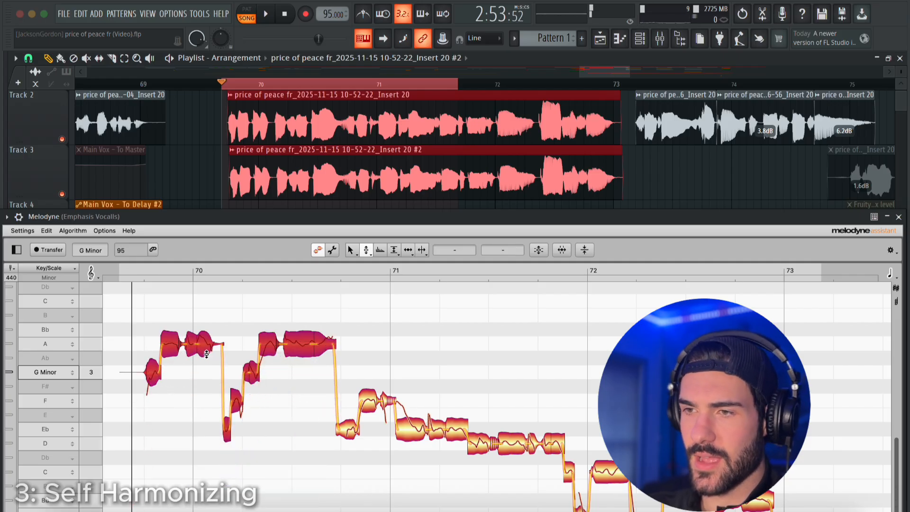
pyautogui.press('space')
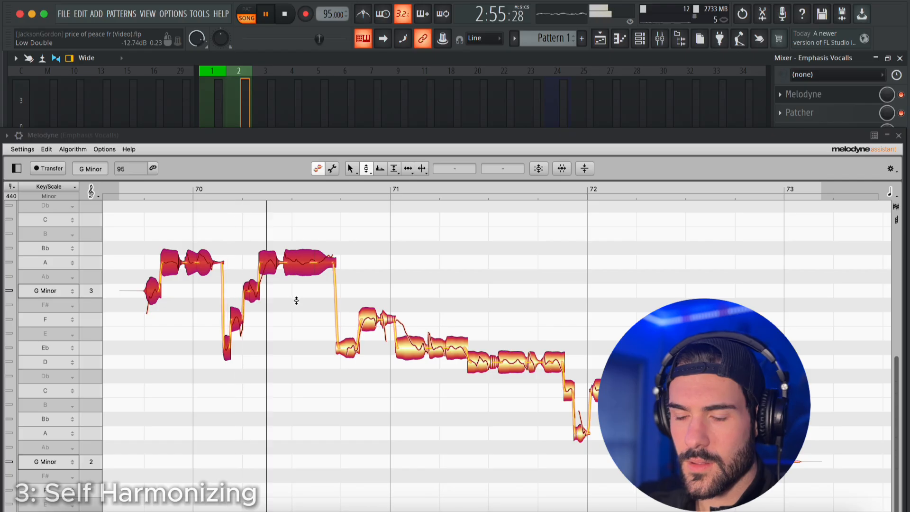
pyautogui.press('space')
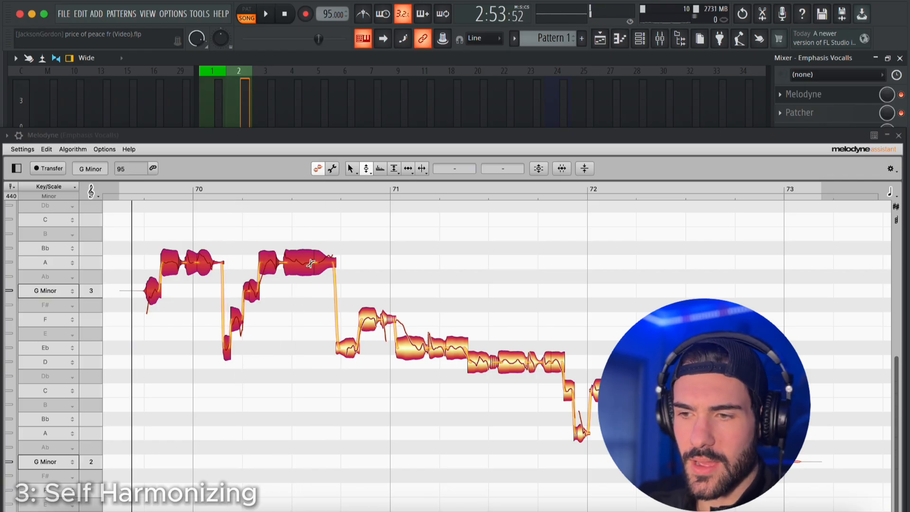
# Try raising the opening phrase's highest notes to Bb, audition the harmony and restore the notes' original pitch.
pyautogui.moveTo(303, 264); pyautogui.dragTo(298, 252)
pyautogui.press('space')
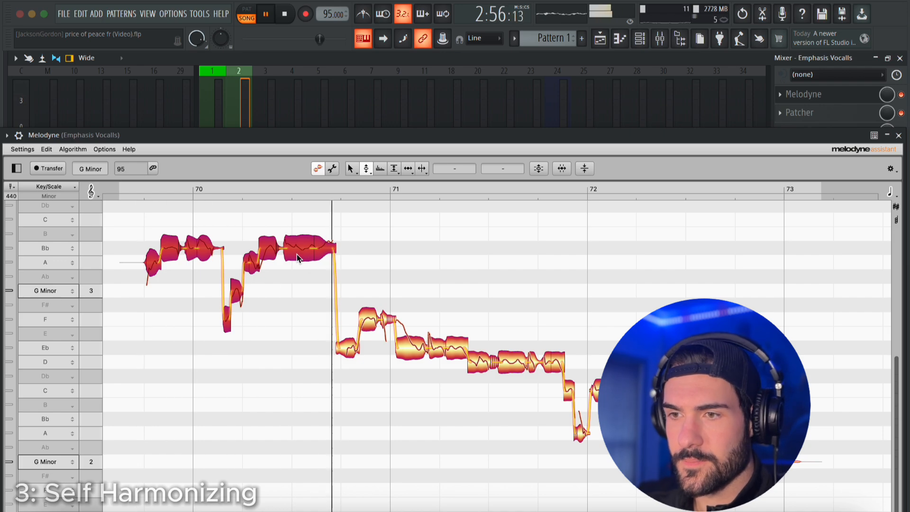
pyautogui.press('space')
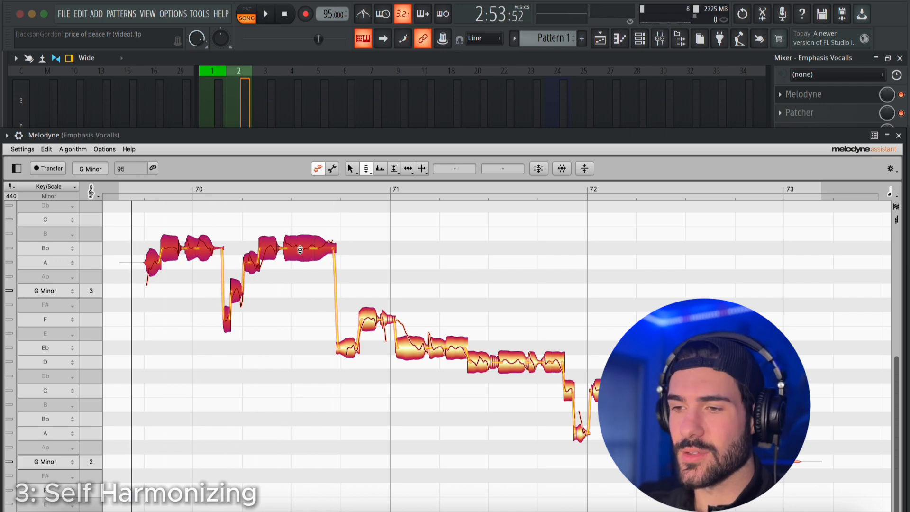
pyautogui.rightClick(300, 250)
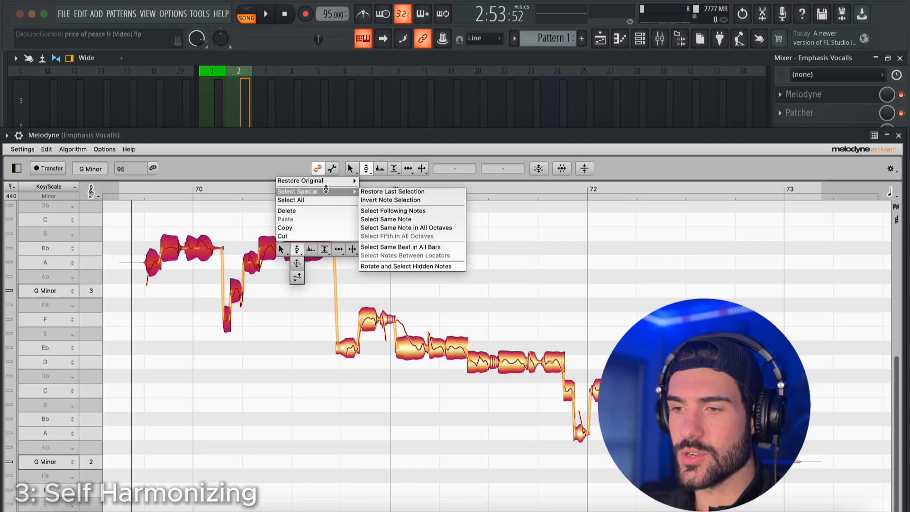
pyautogui.moveTo(327, 182)
pyautogui.click(382, 183)
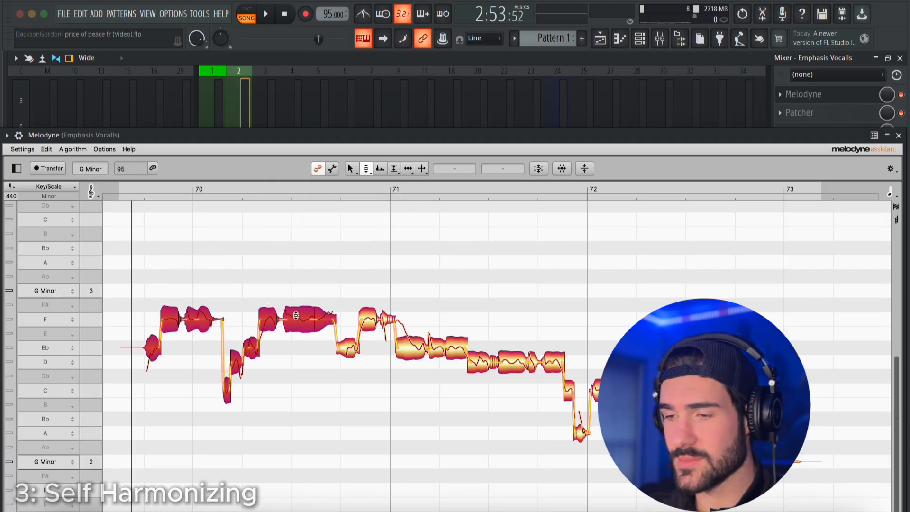
# Lower the opening phrase so its long notes around bar 70 sit on D, auditioning during the change.
pyautogui.moveTo(296, 315); pyautogui.dragTo(297, 347)
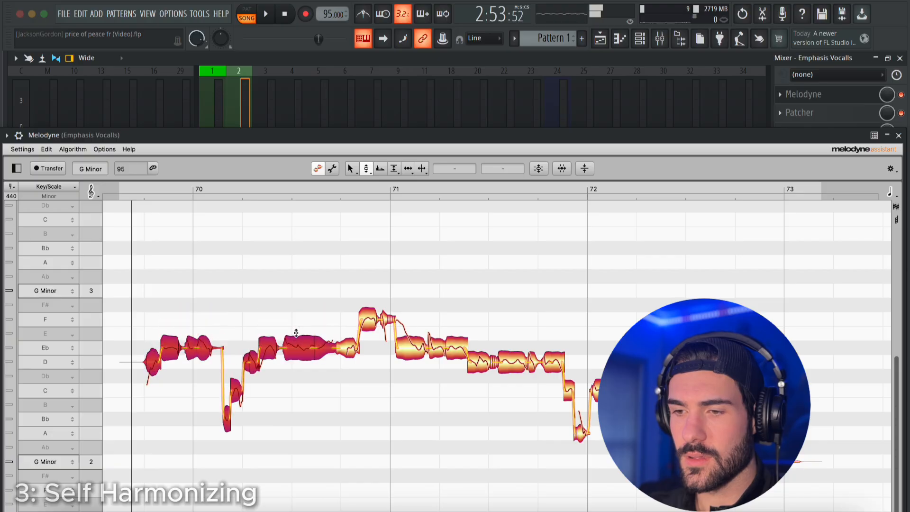
pyautogui.press('space')
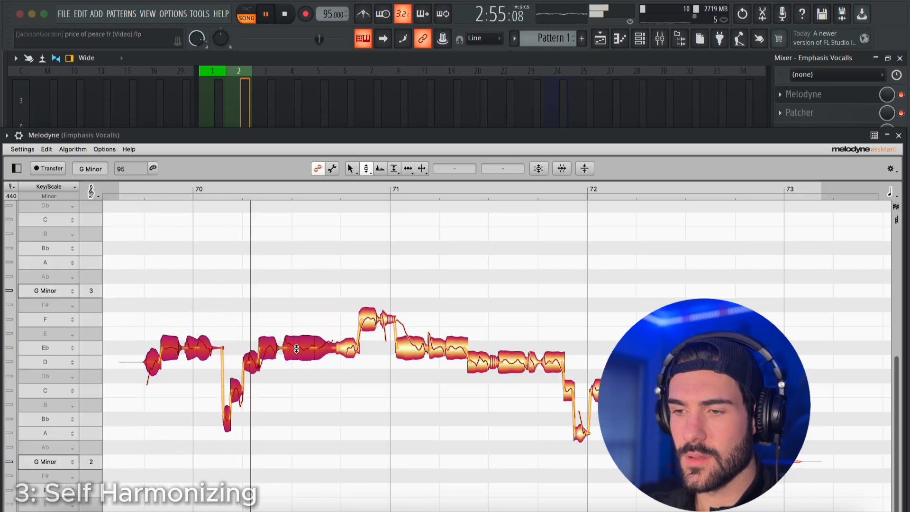
pyautogui.moveTo(297, 348); pyautogui.dragTo(296, 357)
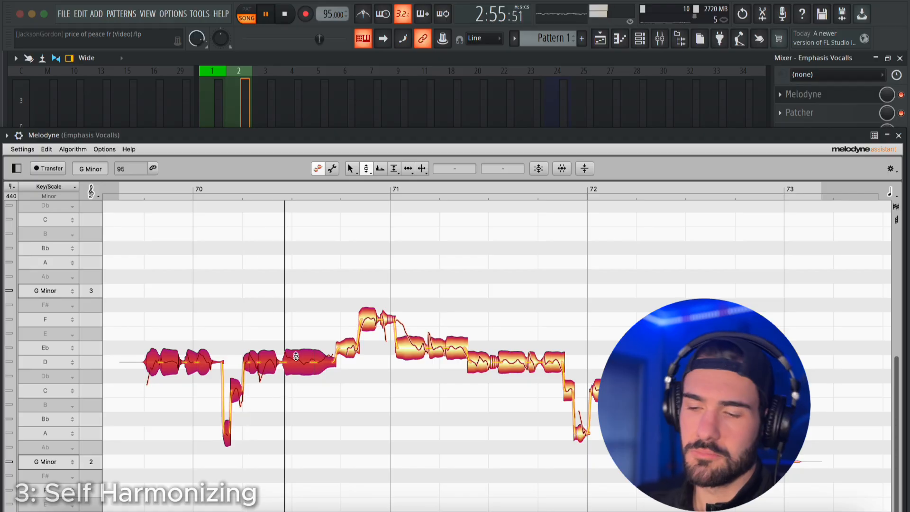
pyautogui.press('space')
pyautogui.click(297, 320)
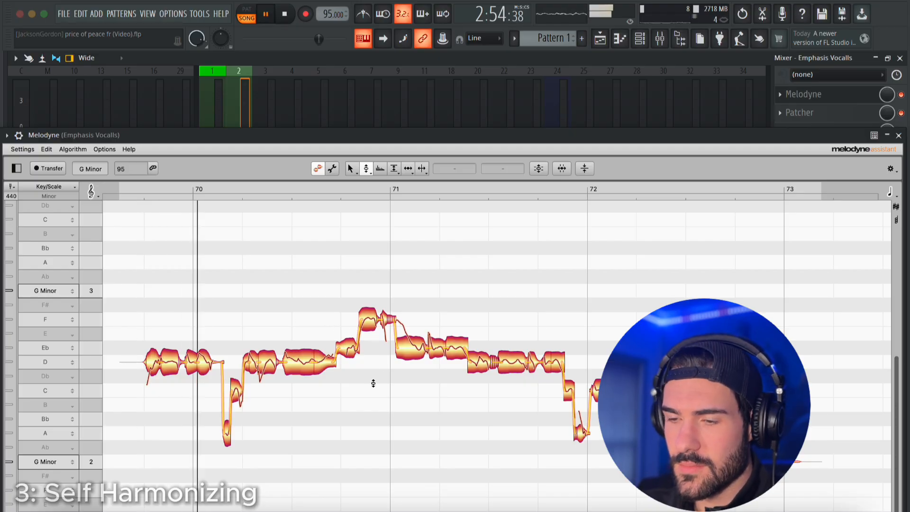
# Set the two short low notes just after bar 70 to Bb and audition the phrase.
pyautogui.press('space')
pyautogui.click(237, 394)
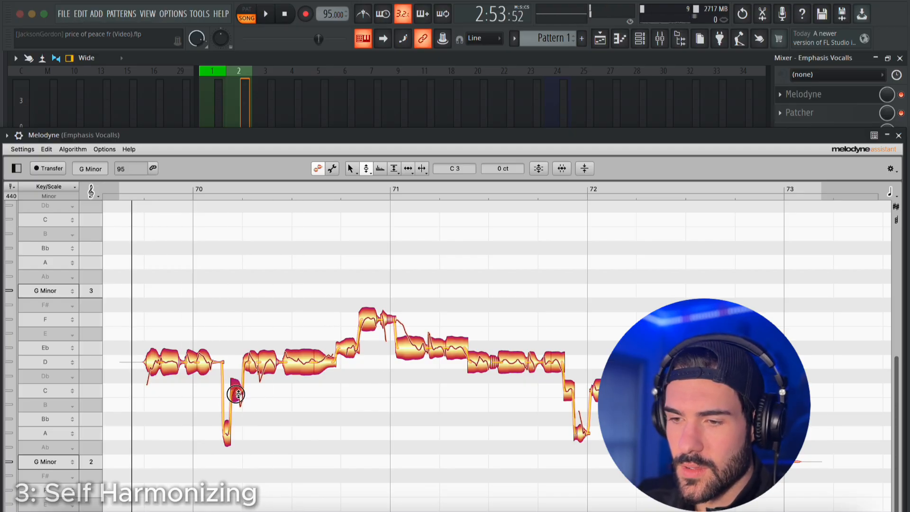
pyautogui.moveTo(237, 415); pyautogui.dragTo(236, 417)
pyautogui.click(301, 400)
pyautogui.press('space')
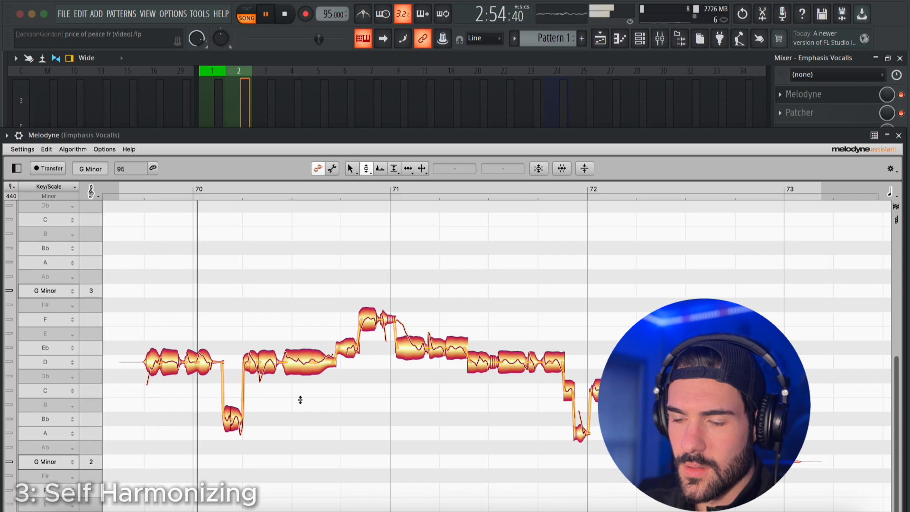
# Lower the notes from just before bar 71 to about the middle of bar 71 onto D, C and Bb, and audition them.
pyautogui.moveTo(503, 279); pyautogui.dragTo(357, 403)
pyautogui.moveTo(369, 328); pyautogui.dragTo(371, 364)
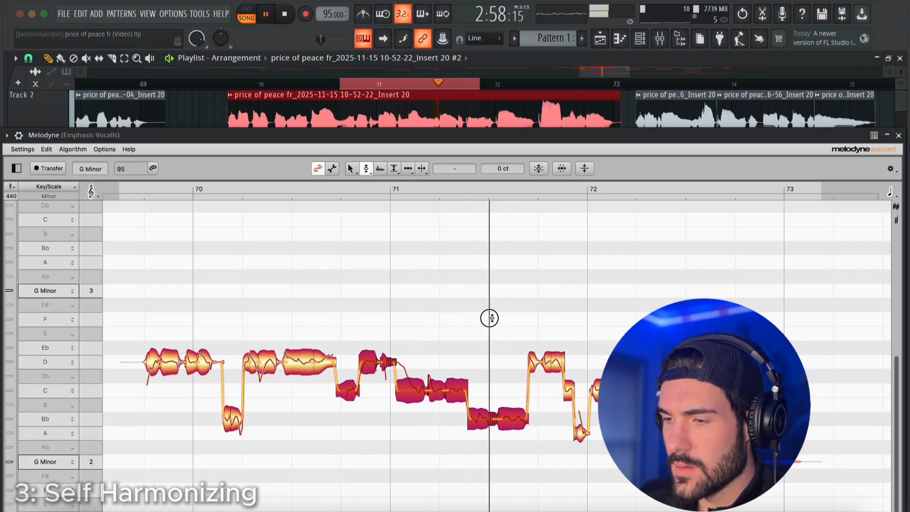
pyautogui.press('space')
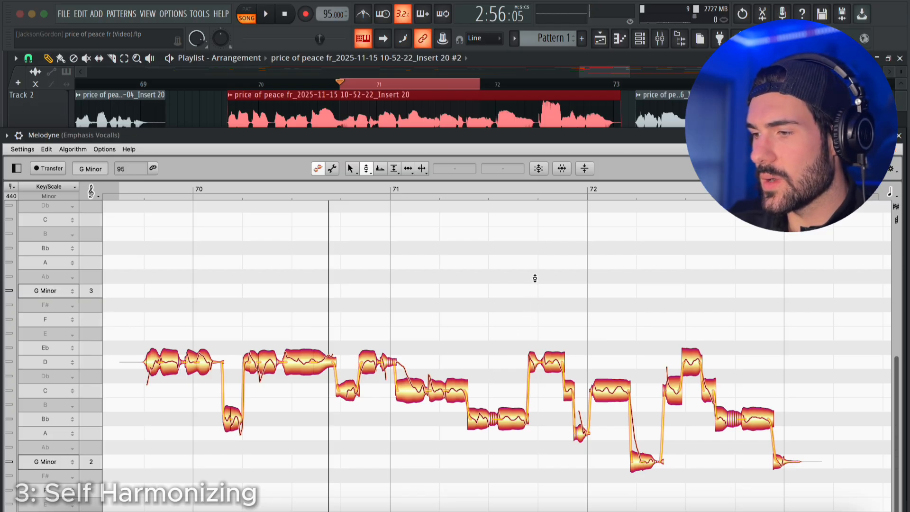
# Delete all notes after the lowered Bb notes in bar 71 and close Melodyne.
pyautogui.moveTo(535, 278); pyautogui.dragTo(812, 475)
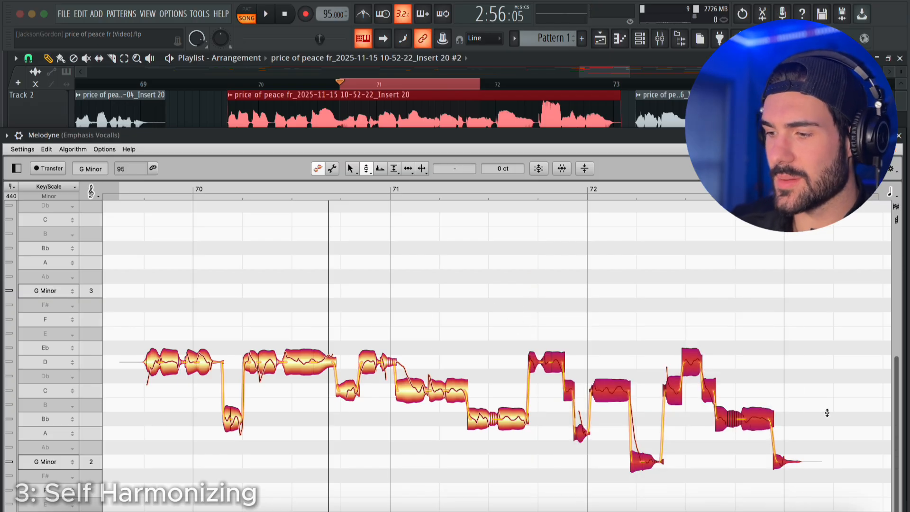
pyautogui.press('Delete')
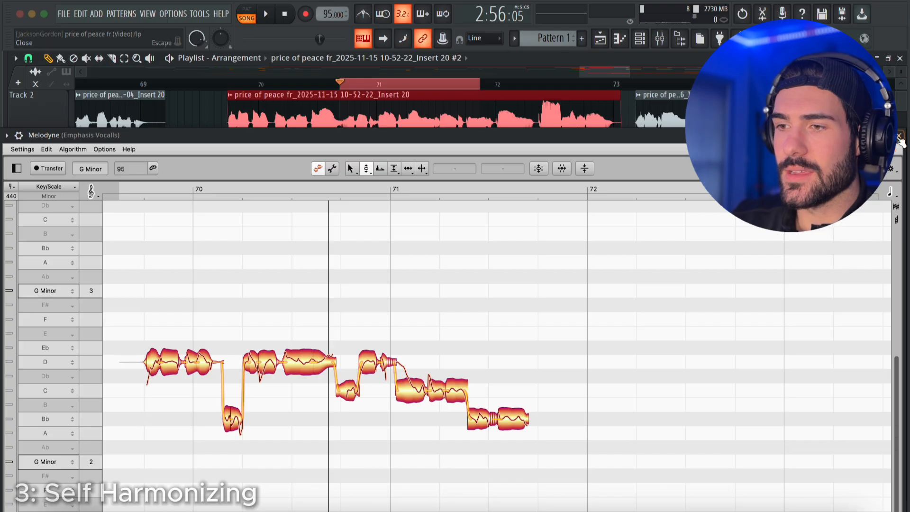
pyautogui.click(900, 137)
# Play the Track 2 vocal with its Track 3 harmony from before bar 70 to past bar 72.
pyautogui.click(346, 82)
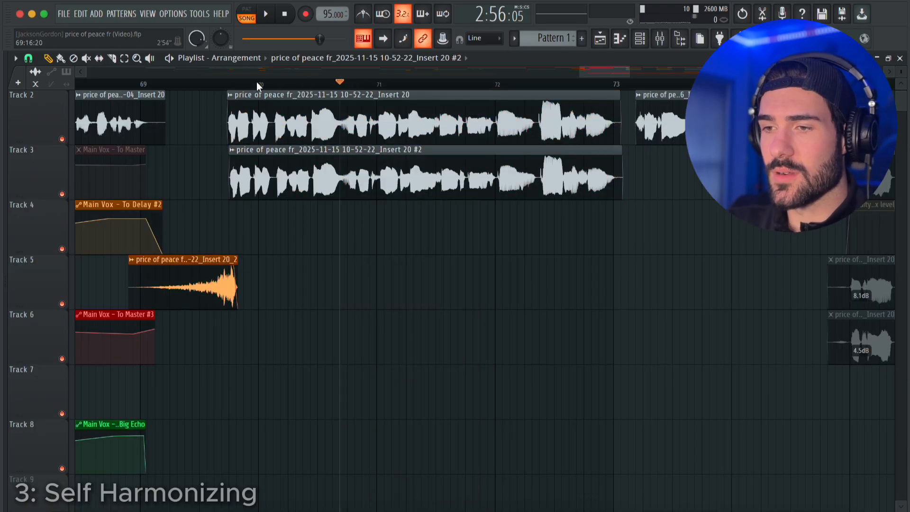
pyautogui.press('space')
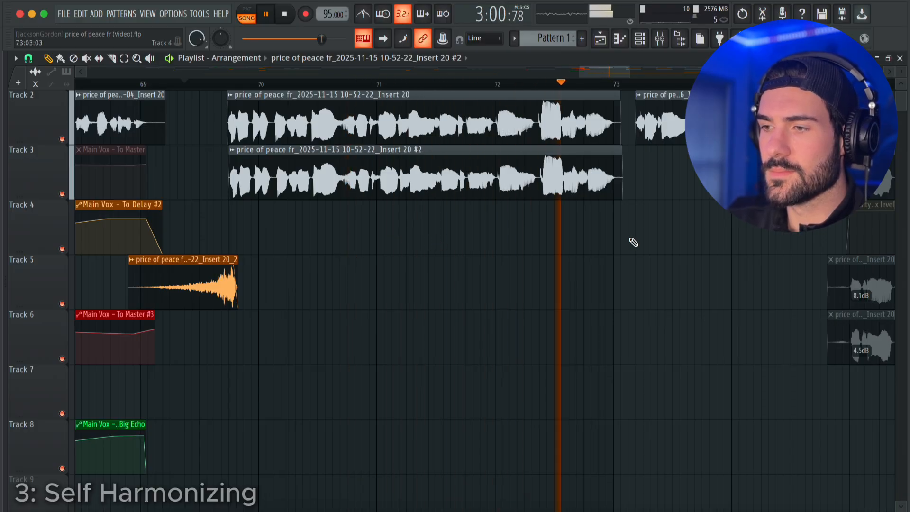
pyautogui.press('space')
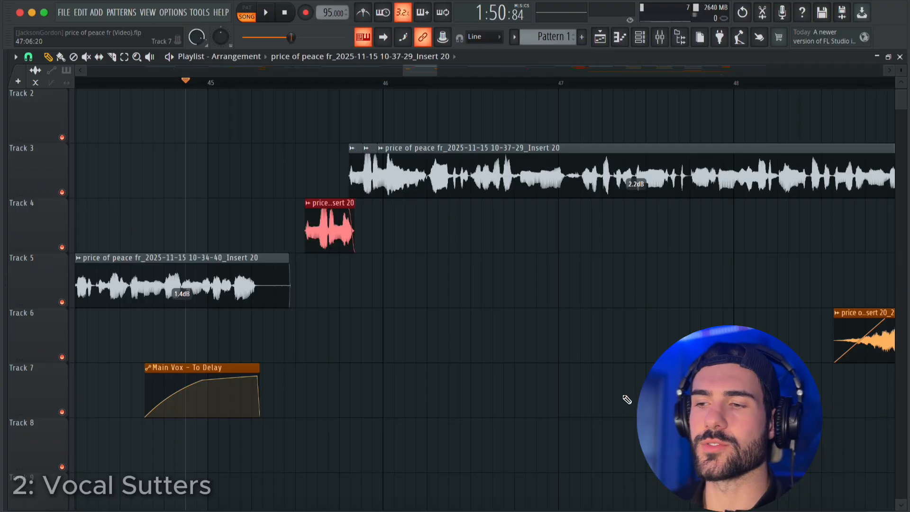
# Delete the existing stutter clip from Track 4 and play the vocals from just before bar 45.
pyautogui.rightClick(320, 230)
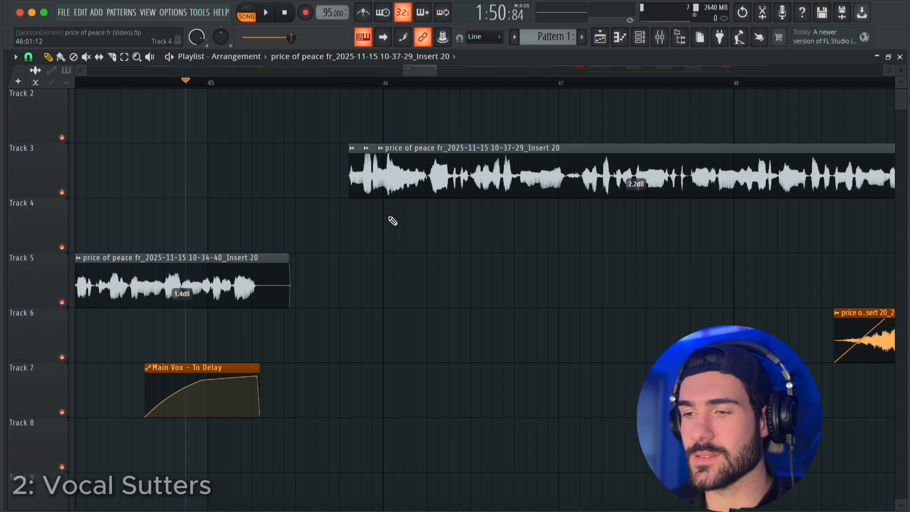
pyautogui.scroll(-5, 351, 241)
pyautogui.click(279, 87)
pyautogui.click(264, 85)
pyautogui.press('space')
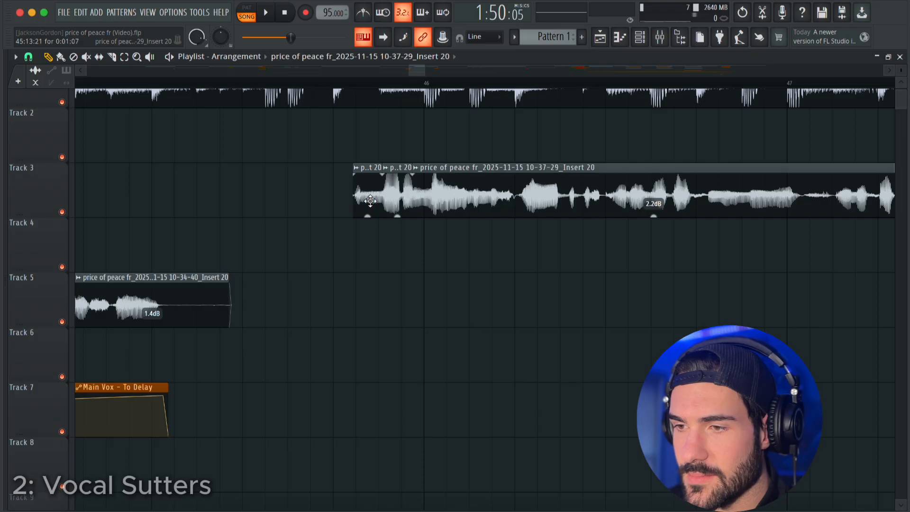
# Place a vocal copy on Track 4 aligned with the Track 3 vocal's start, extended to the end of its first phrase.
pyautogui.click(360, 249)
pyautogui.scroll(3, 368, 251)
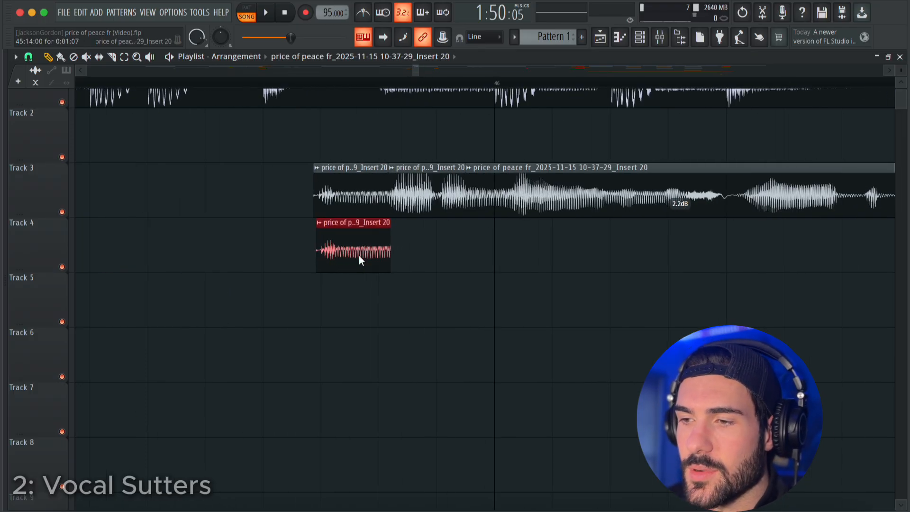
pyautogui.moveTo(390, 222); pyautogui.dragTo(756, 235)
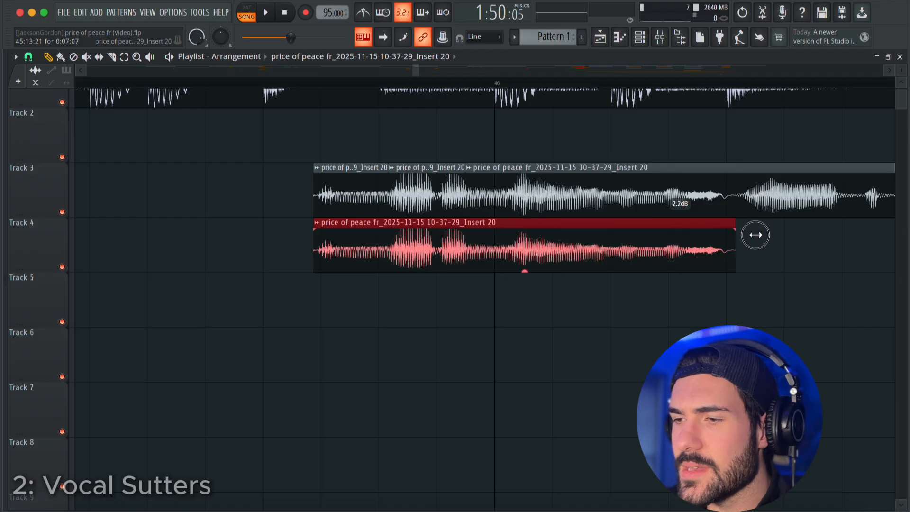
pyautogui.scroll(-3, 471, 294)
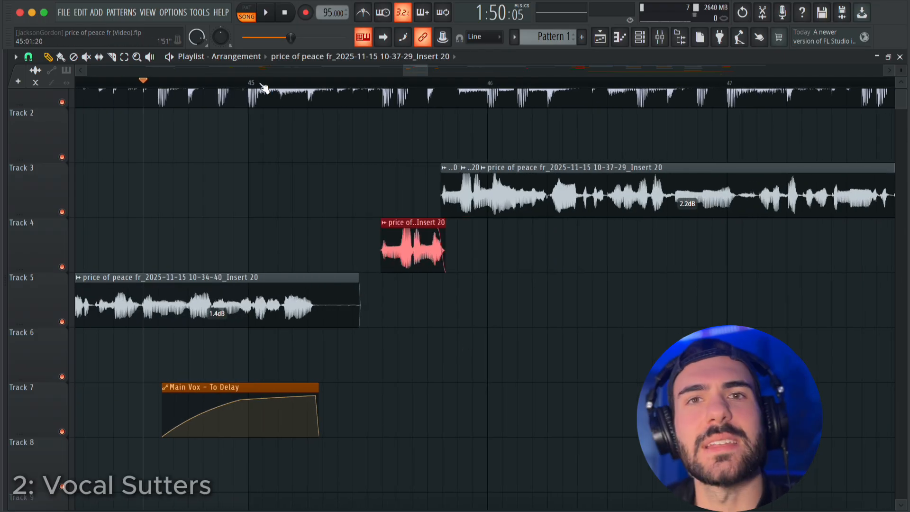
# Play the short Track 4 clip leading into the Track 3 vocal, starting from bar 45.
pyautogui.click(262, 86)
pyautogui.press('space')
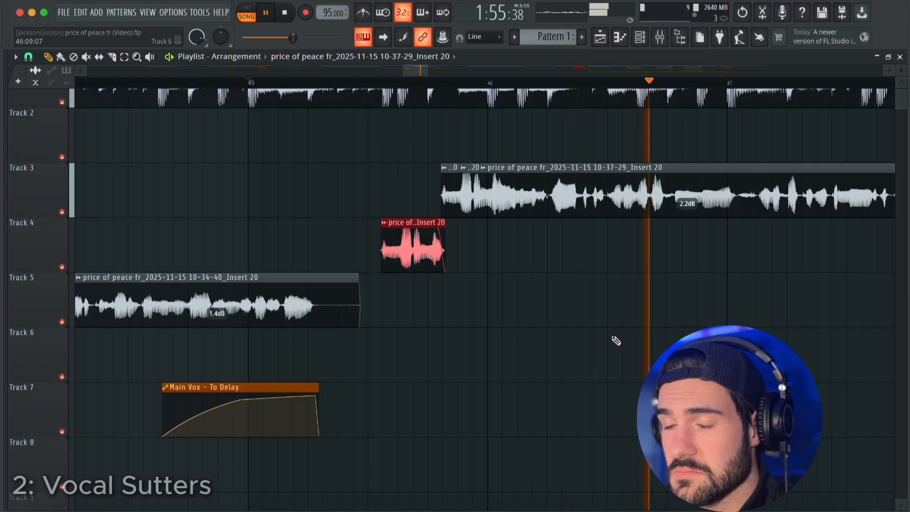
pyautogui.press('space')
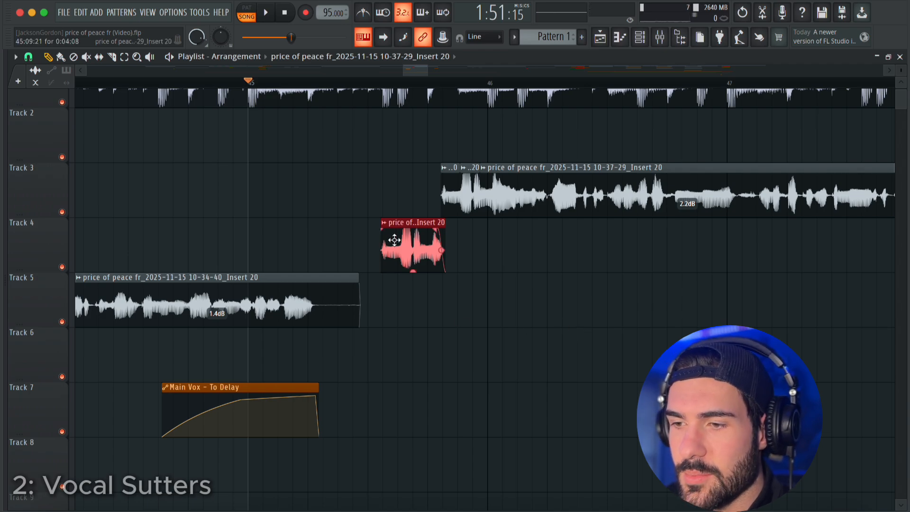
# Make the Track 4 vocal clip unique and rename mixer Insert 2 as Vocal Stutter.
pyautogui.rightClick(386, 228)
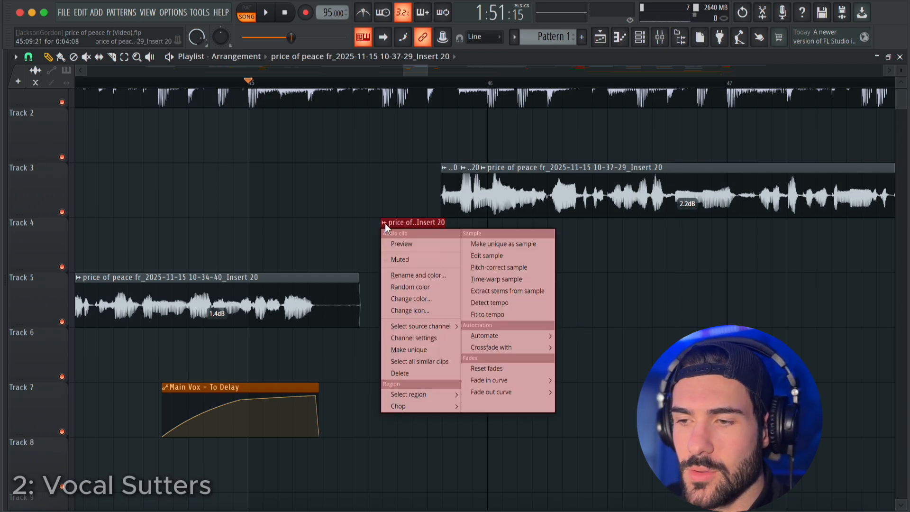
pyautogui.click(421, 351)
pyautogui.click(663, 34)
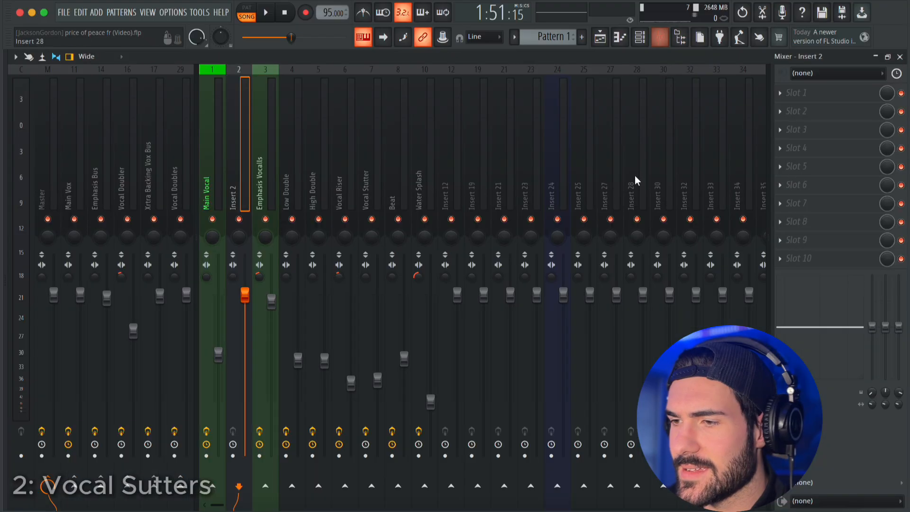
pyautogui.doubleClick(242, 158)
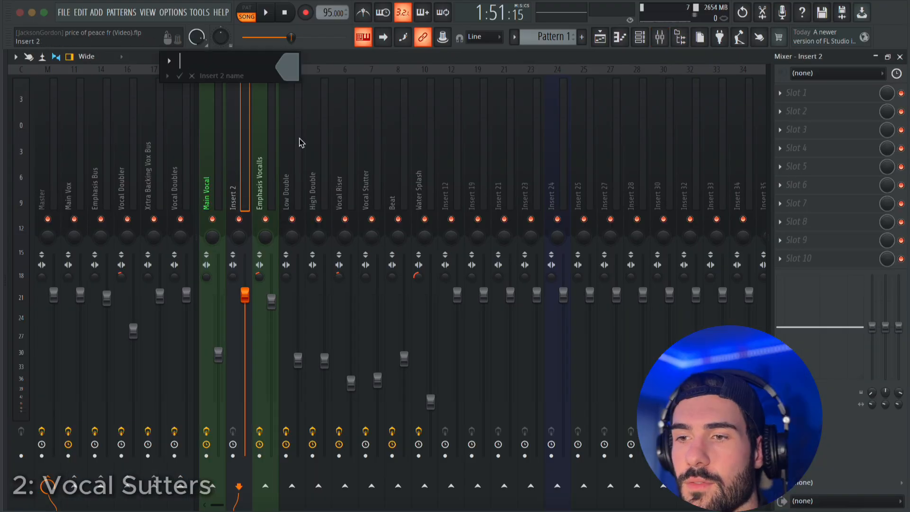
pyautogui.write('Vocal St')
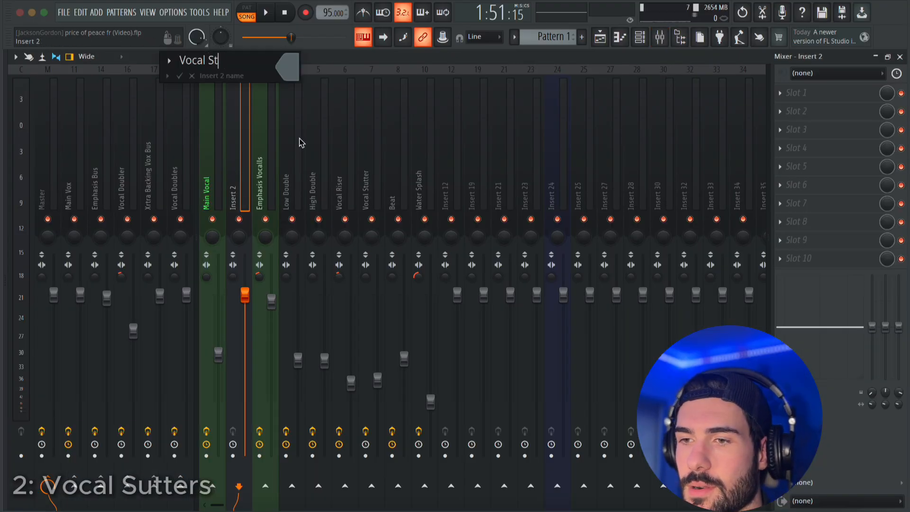
pyautogui.write('utter')
pyautogui.press('Return')
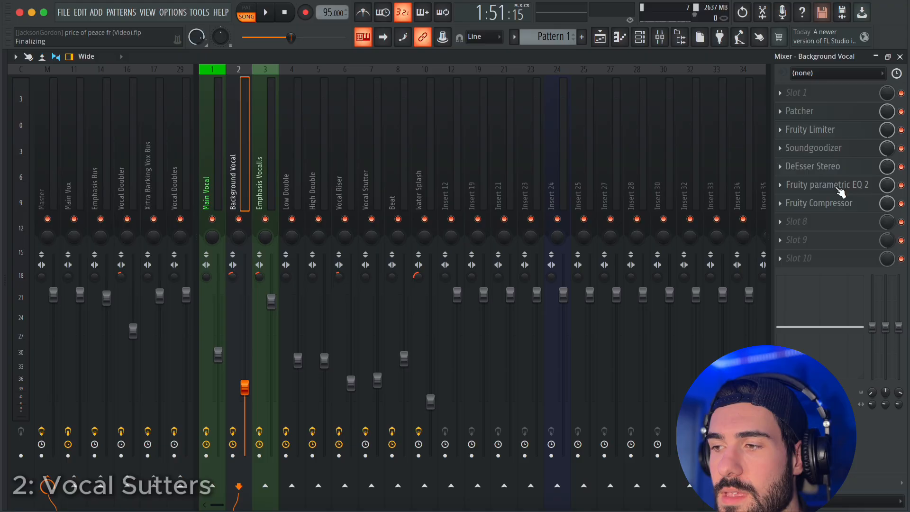
# Load the Old Telephone preset in the vocal's Fruity parametric EQ 2 and shift bands 7 and 5 to lower frequencies.
pyautogui.click(841, 184)
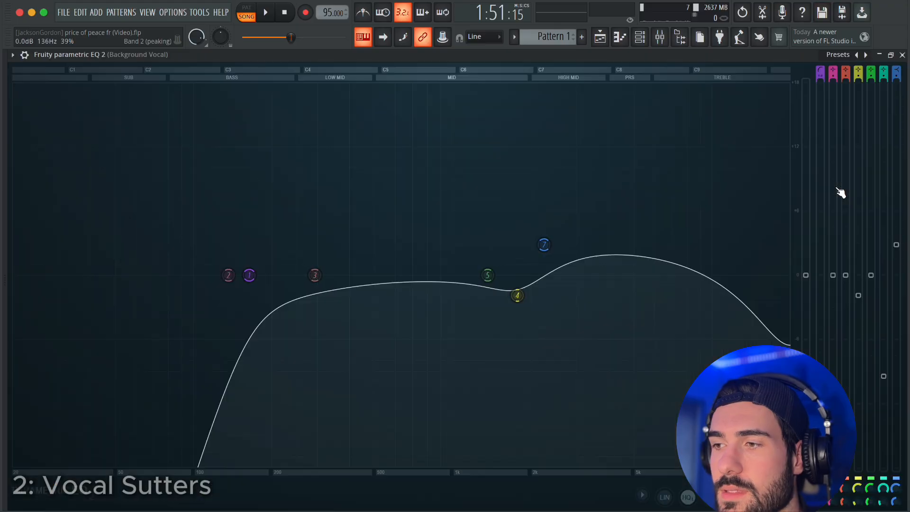
pyautogui.click(732, 67)
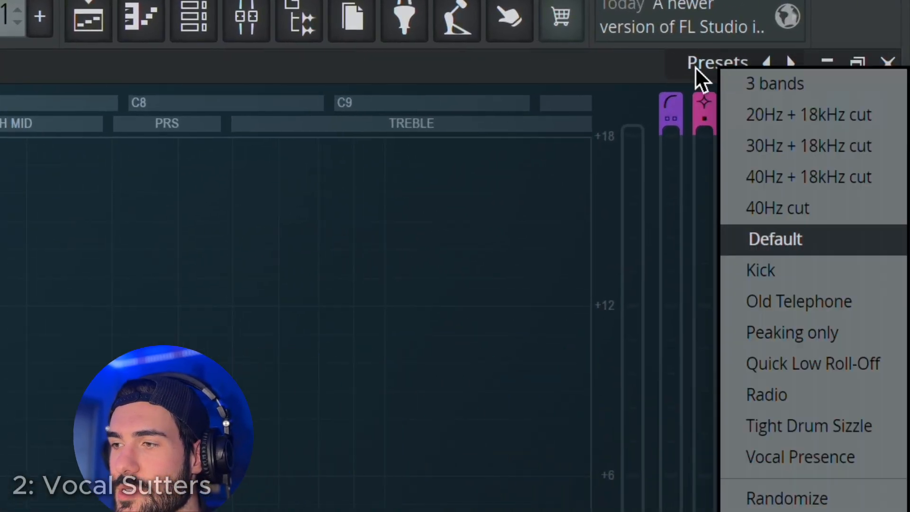
pyautogui.click(847, 305)
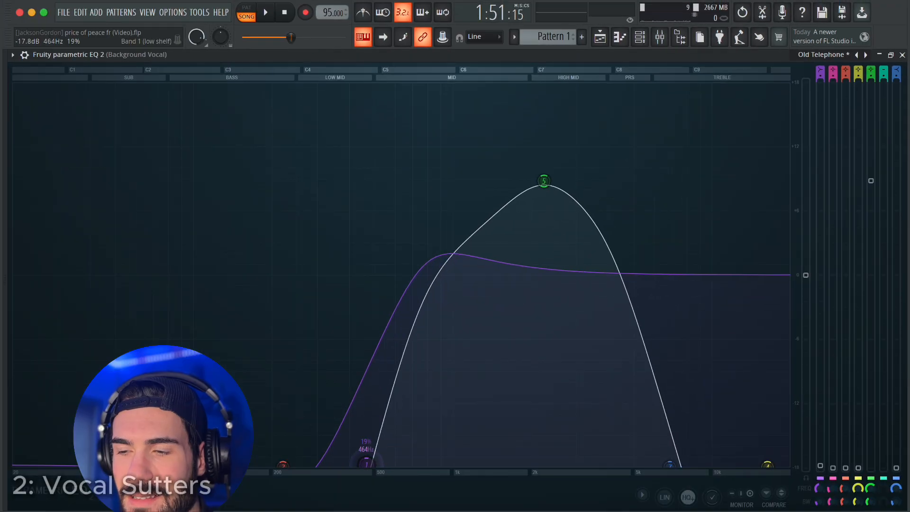
pyautogui.moveTo(670, 464); pyautogui.dragTo(634, 463)
pyautogui.moveTo(551, 194); pyautogui.dragTo(512, 192)
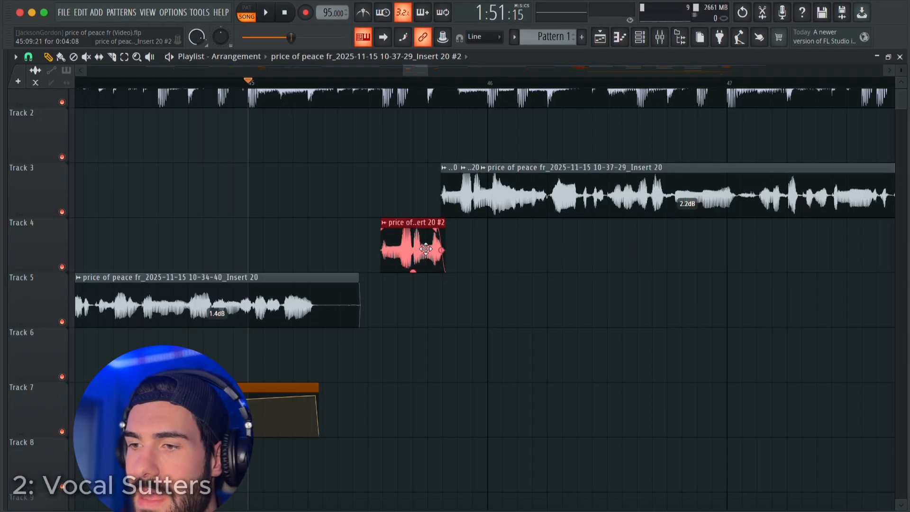
# Route the Track 4 clip to the Vocal Stutter mixer track, lower that track's fader and play the result.
pyautogui.doubleClick(426, 249)
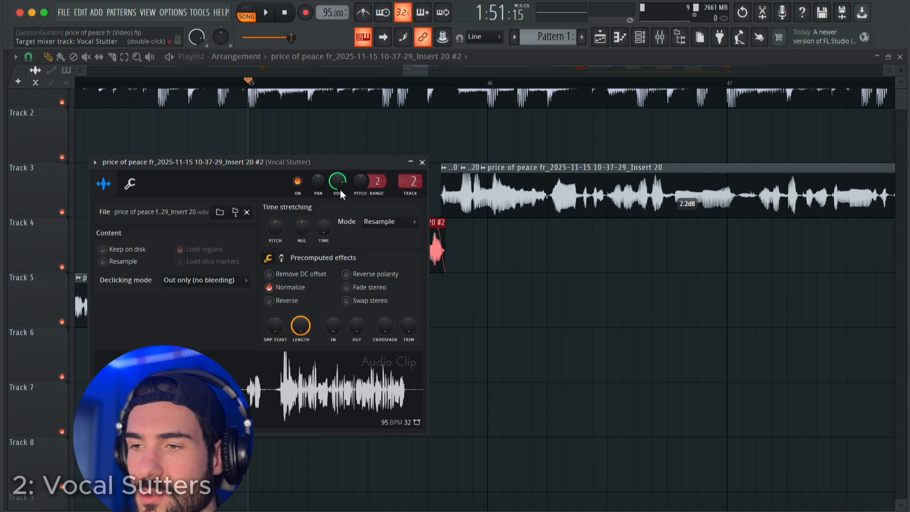
pyautogui.click(421, 162)
pyautogui.press('F9')
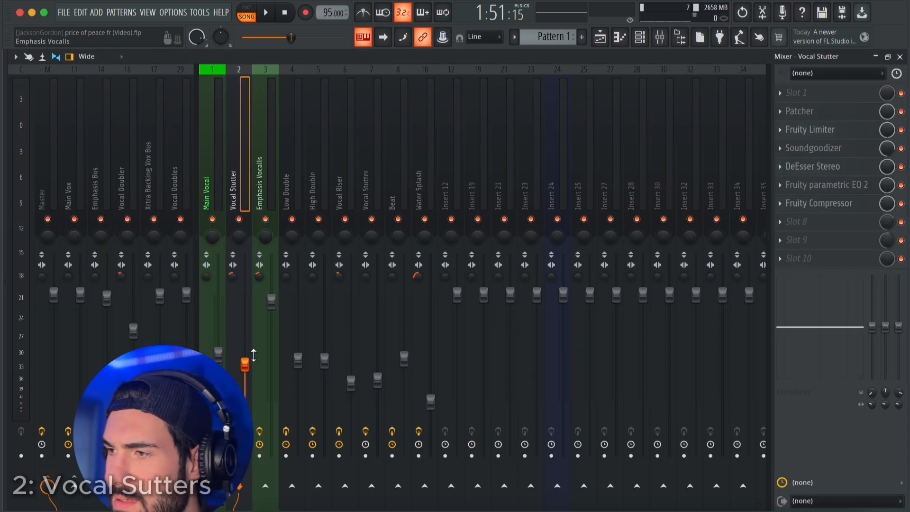
pyautogui.click(900, 57)
pyautogui.press('space')
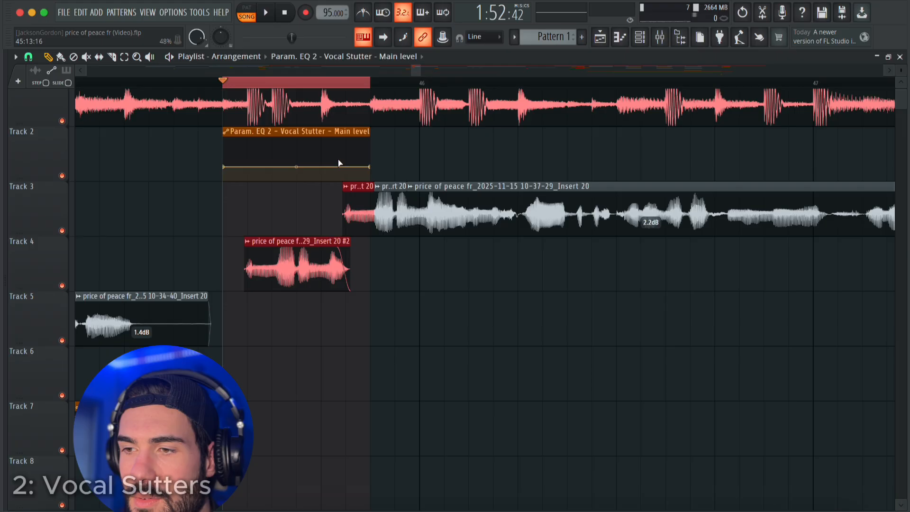
# Try fitting the EQ's Main level automation clip over the Track 4 vocal with a gentle upward ramp and play it.
pyautogui.scroll(2, 346, 166)
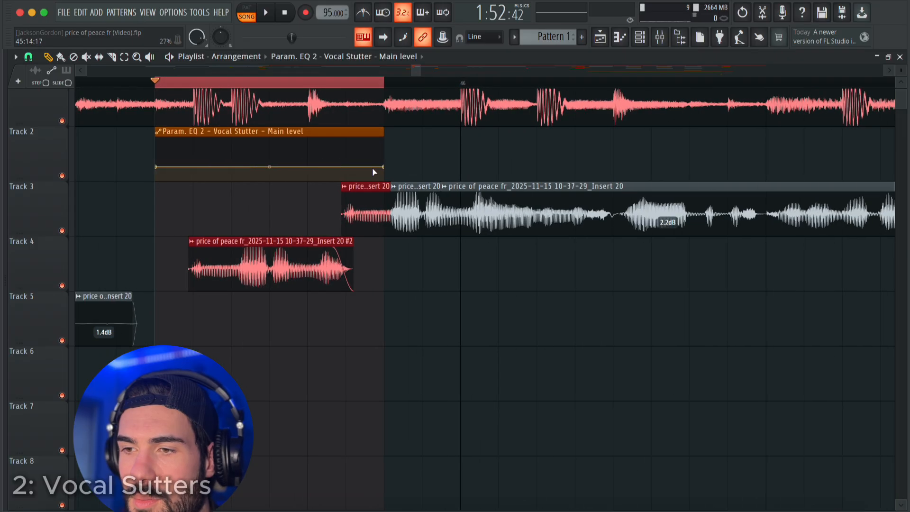
pyautogui.keyDown('super'); pyautogui.click(283, 131); pyautogui.keyUp('super')
pyautogui.hotkey('shift', 'Right')
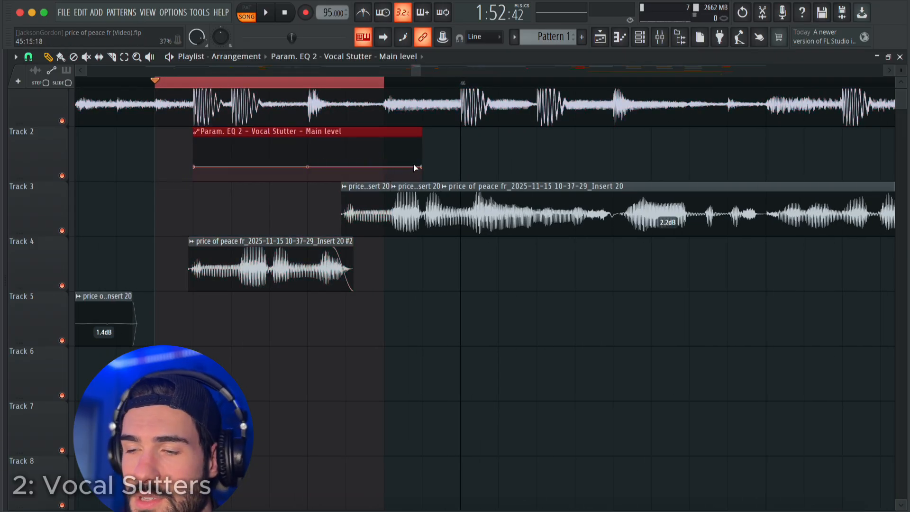
pyautogui.moveTo(415, 167); pyautogui.dragTo(356, 169)
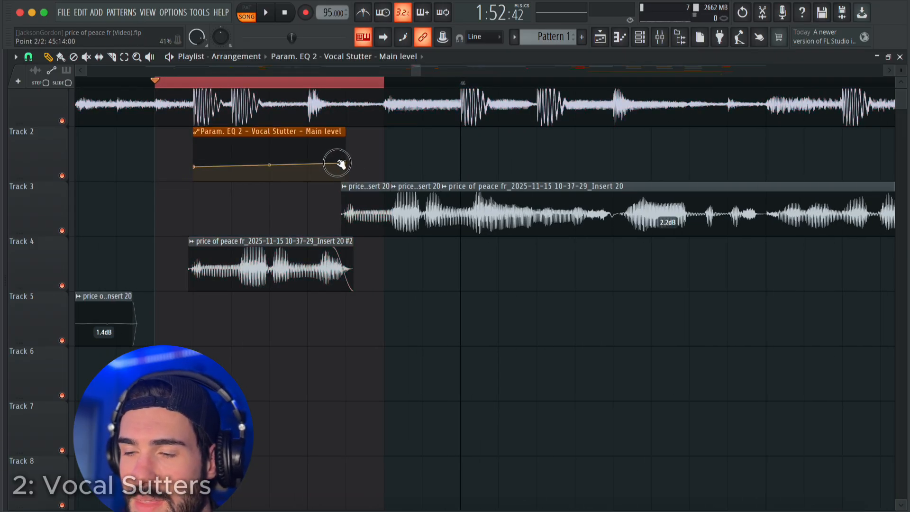
pyautogui.press('space')
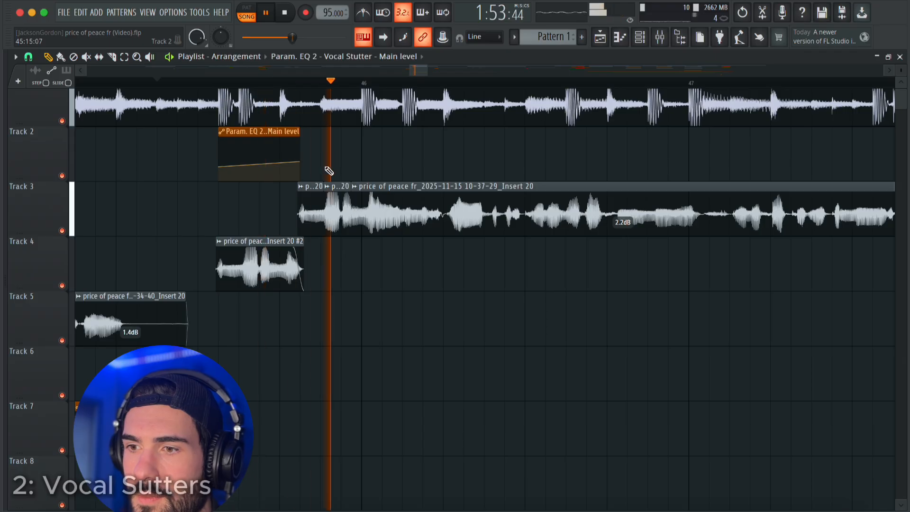
pyautogui.moveTo(218, 167); pyautogui.dragTo(218, 175)
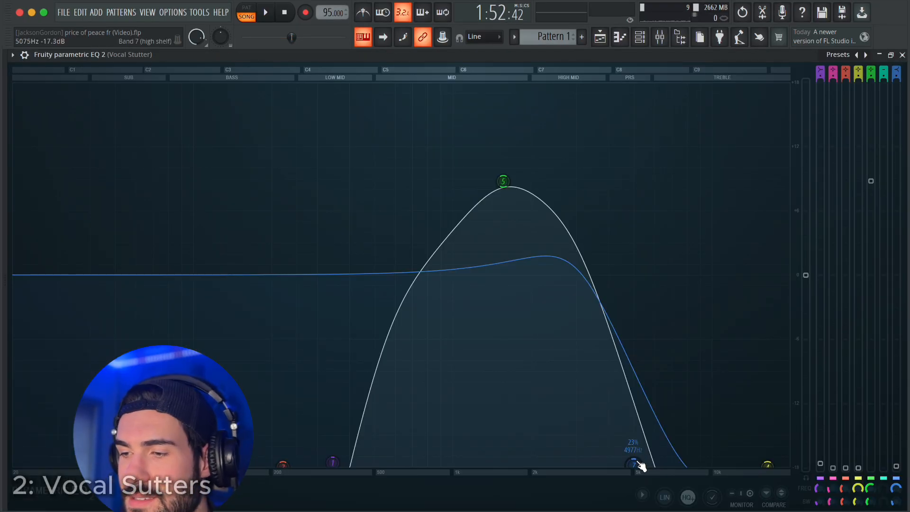
# Lower EQ band 7 on Vocal Stutter to between 1 and 2 kHz and create an automation clip for its frequency.
pyautogui.moveTo(634, 464); pyautogui.dragTo(502, 460)
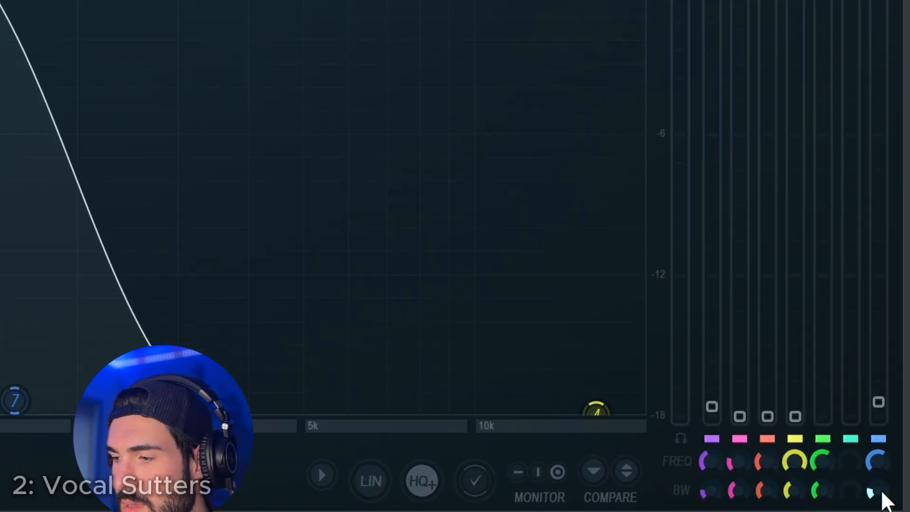
pyautogui.rightClick(875, 450)
pyautogui.click(810, 229)
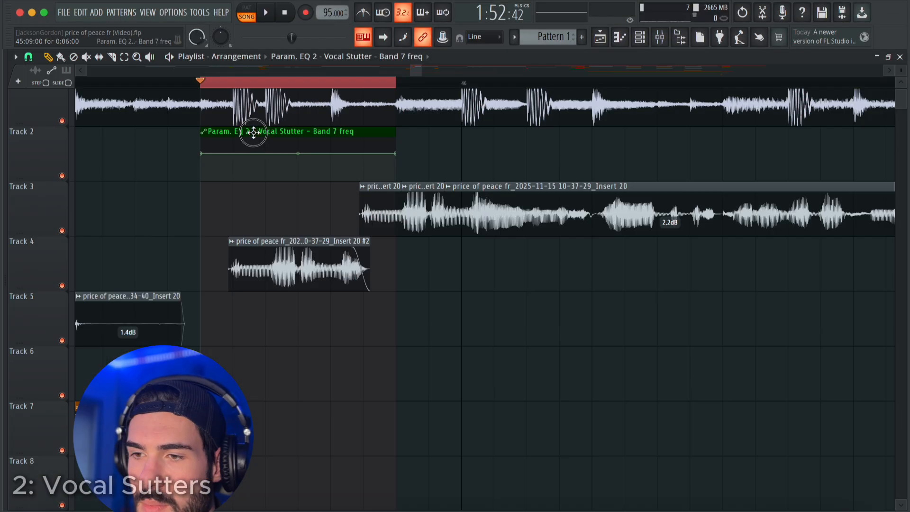
# Fit the Band 7 freq automation clip over the Track 4 vocal with a rising ramp and play it with the EQ open.
pyautogui.moveTo(250, 133); pyautogui.dragTo(295, 137)
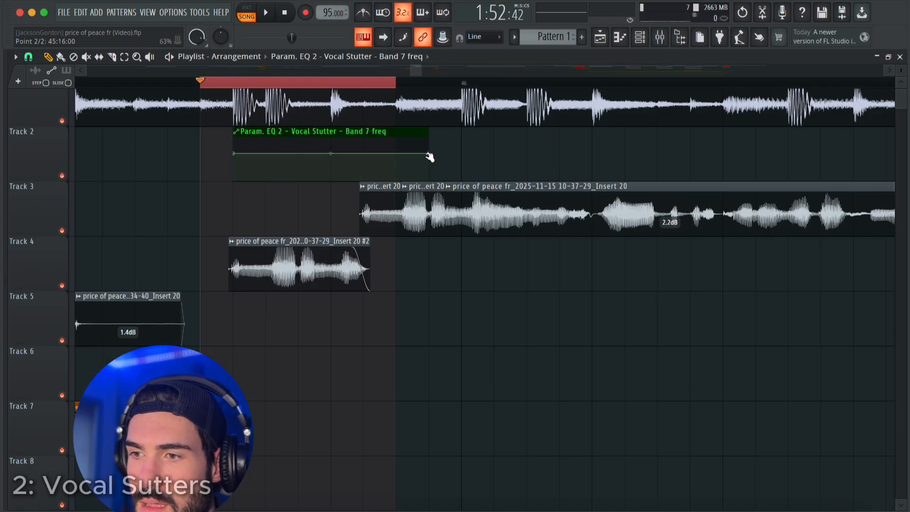
pyautogui.moveTo(420, 154); pyautogui.dragTo(369, 155)
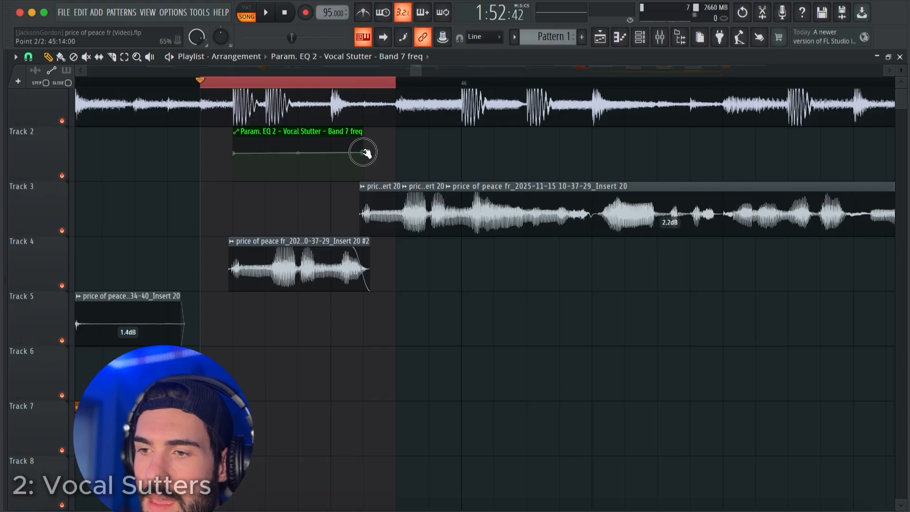
pyautogui.moveTo(202, 84); pyautogui.dragTo(386, 97)
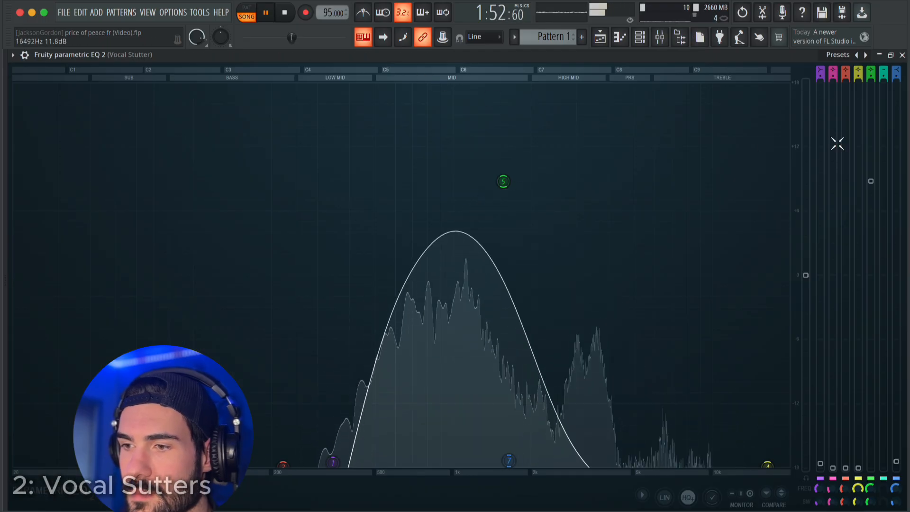
pyautogui.press('space')
pyautogui.click(903, 56)
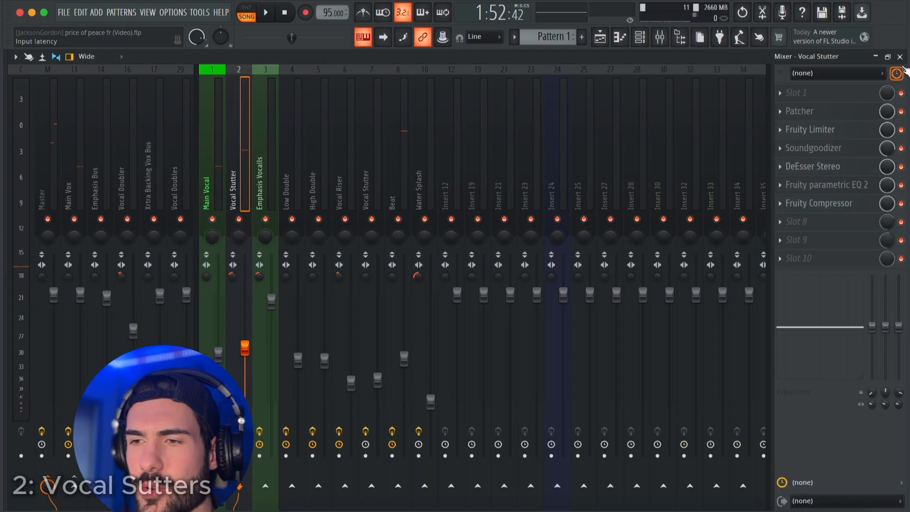
pyautogui.click(904, 57)
# Clear the time selection and play the automated Track 4 vocal leading into Track 3 from bar 45.
pyautogui.rightClick(291, 84)
pyautogui.scroll(-3, 275, 208)
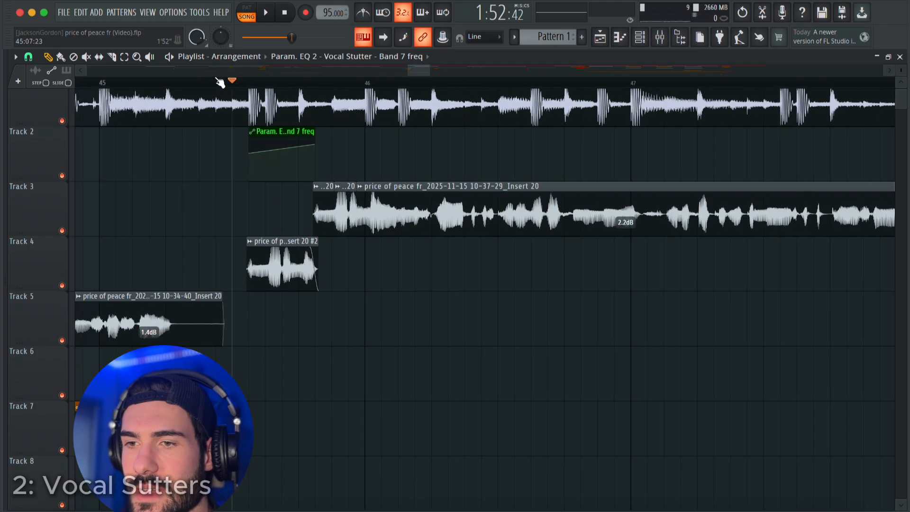
pyautogui.click(98, 84)
pyautogui.press('space')
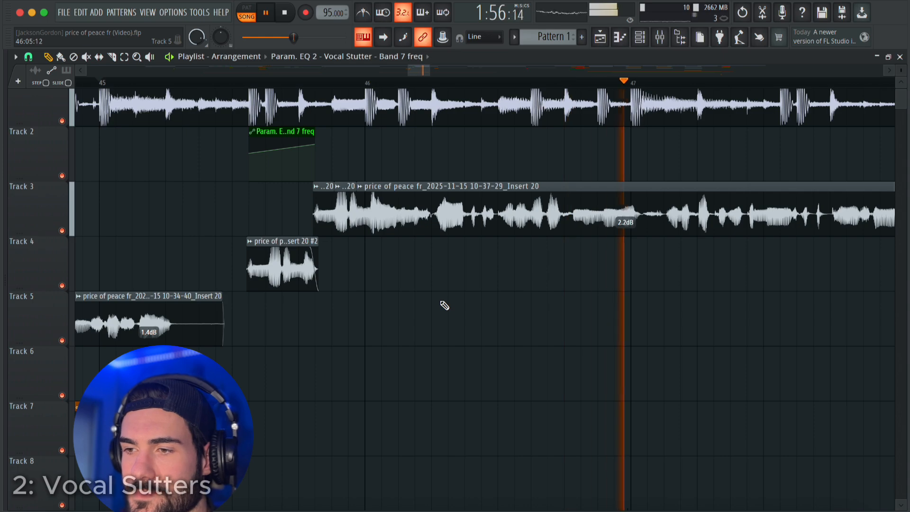
pyautogui.press('space')
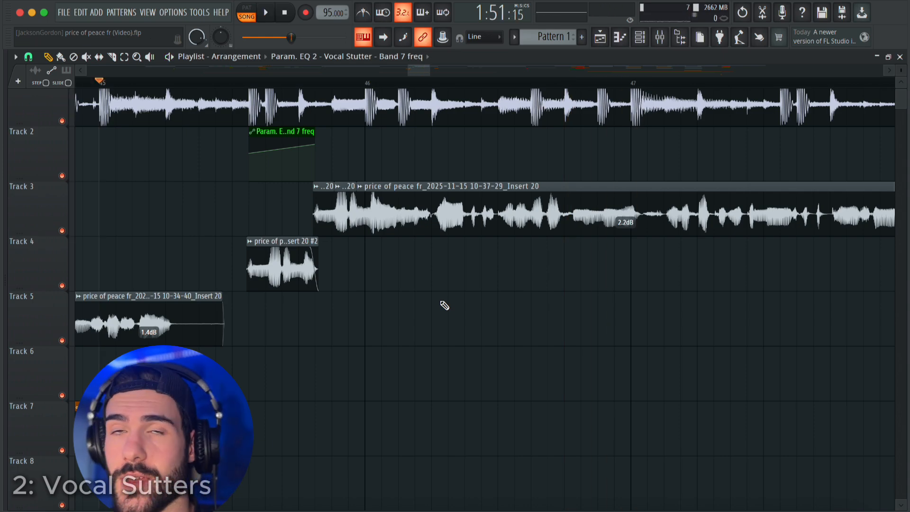
# Mute the Band 7 freq automation clip and trim the Track 4 vocal clip to a length of 0:01:01, checking it by playback.
pyautogui.scroll(2, 267, 140)
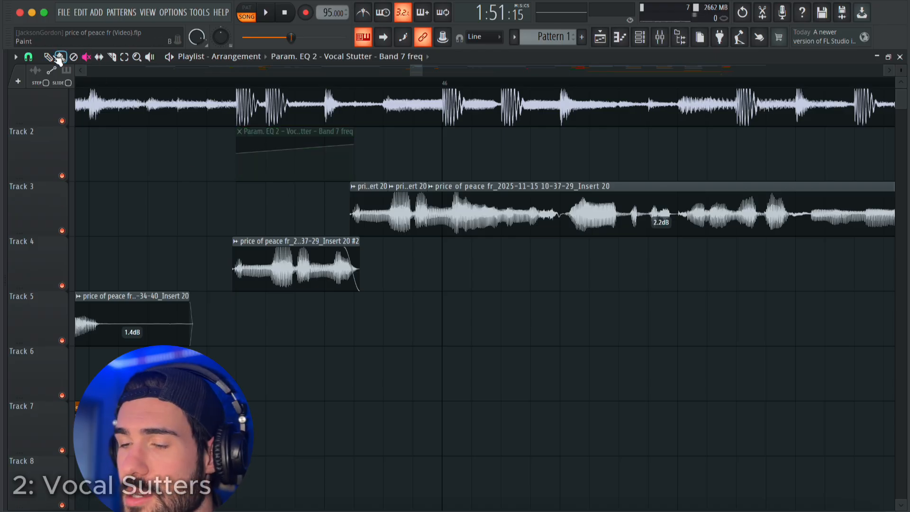
pyautogui.moveTo(353, 240); pyautogui.dragTo(279, 246)
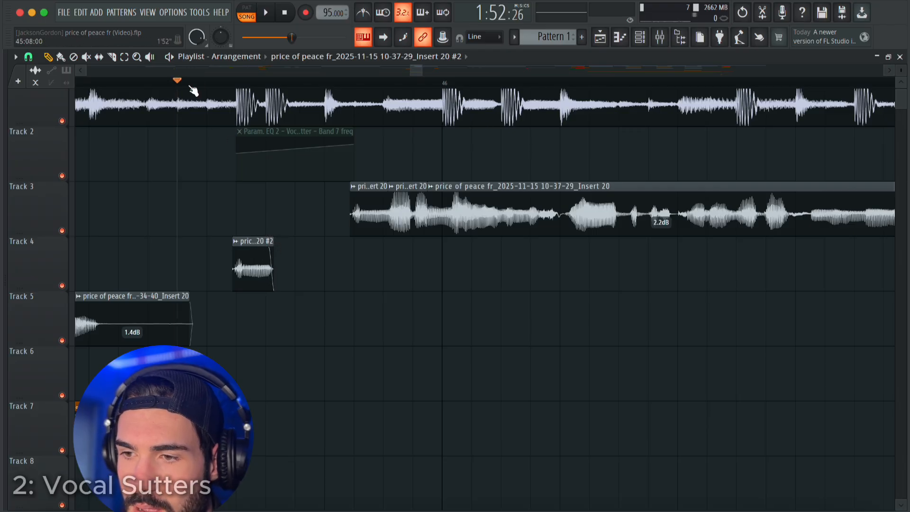
pyautogui.press('space')
pyautogui.press('space')
pyautogui.press('space')
pyautogui.press('space')
pyautogui.moveTo(271, 242); pyautogui.dragTo(259, 243)
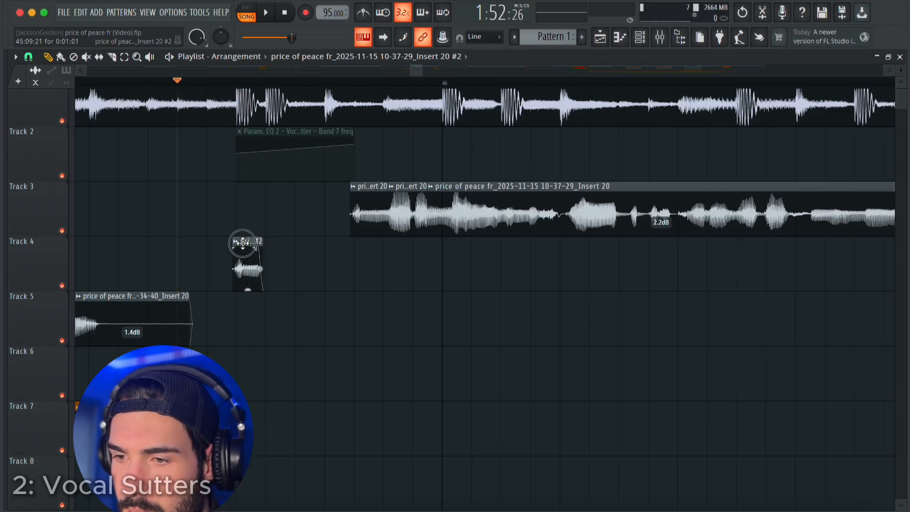
# Place a copy of the short Track 4 clip on Track 5 starting at 45:11:21 and play the two clips.
pyautogui.click(237, 313)
pyautogui.keyDown('ctrl'); pyautogui.scroll(3, 246, 317); pyautogui.keyUp('ctrl')
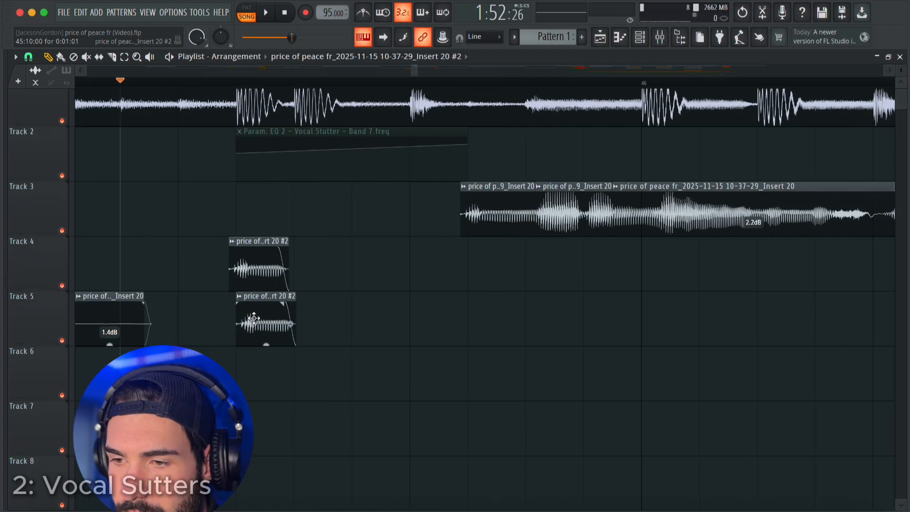
pyautogui.hotkey('shift', 'Left')
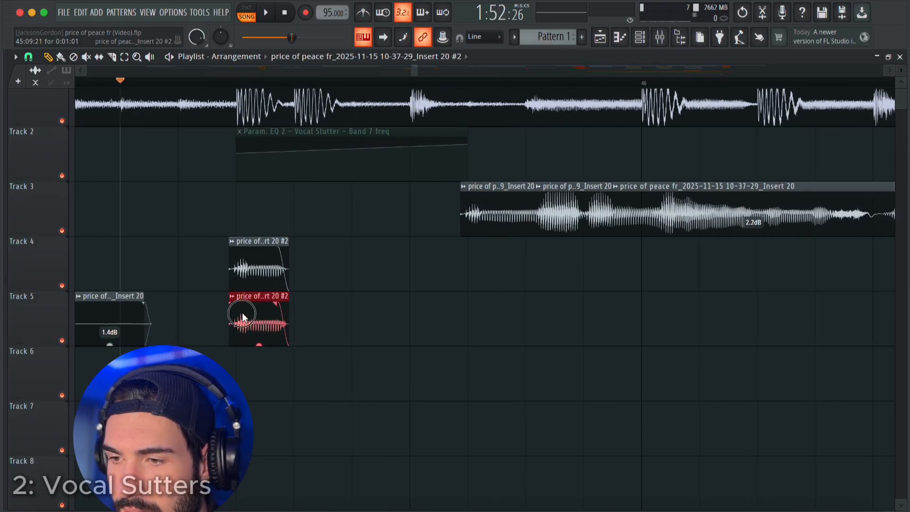
pyautogui.moveTo(242, 317); pyautogui.dragTo(388, 324)
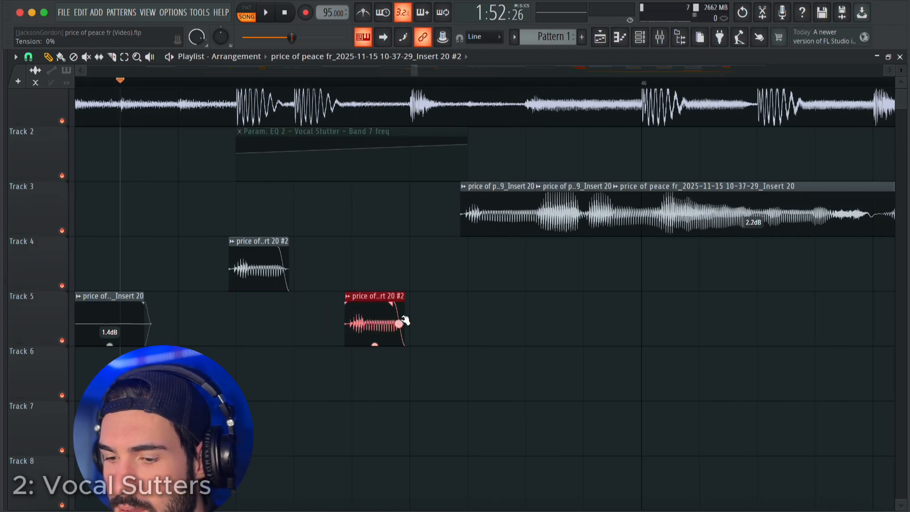
pyautogui.scroll(-3, 417, 285)
pyautogui.press('space')
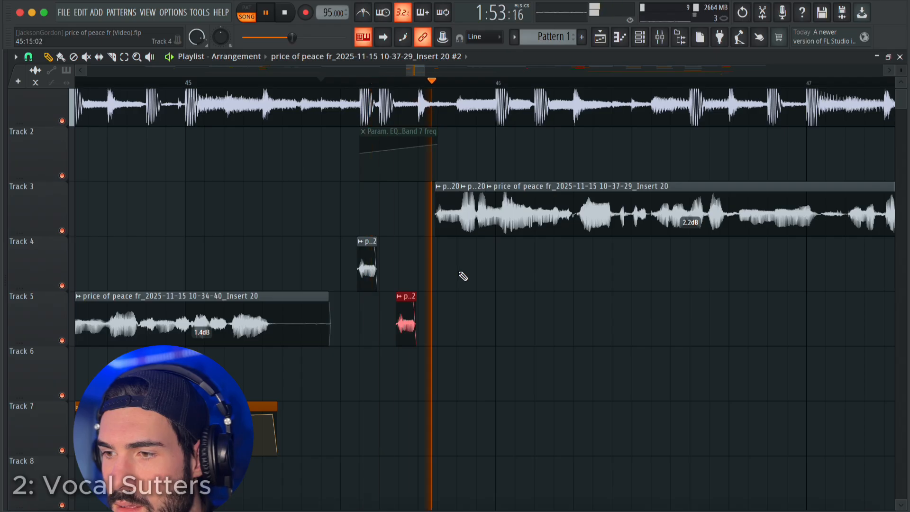
pyautogui.press('space')
# Lengthen the short Track 4 and Track 5 clips slightly and set the playback position early in bar 45.
pyautogui.hotkey('ctrl', 'z')
pyautogui.scroll(3, 450, 297)
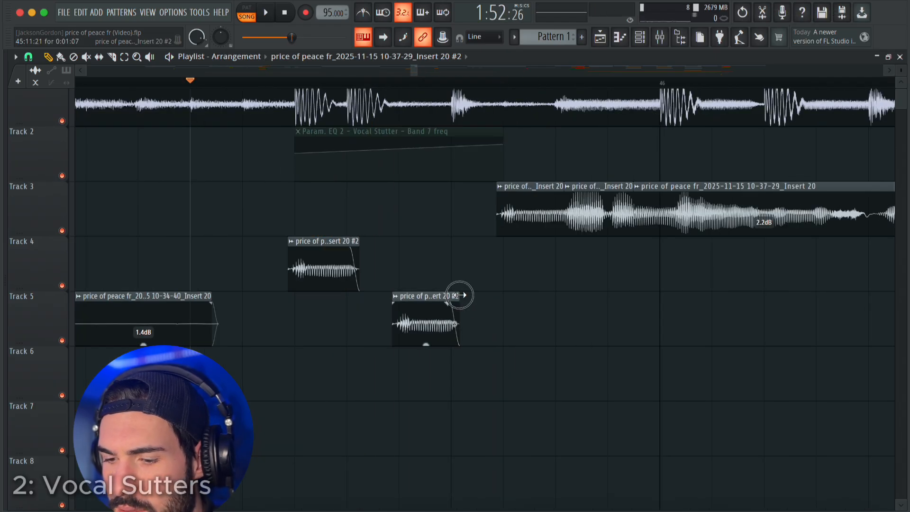
pyautogui.scroll(-3, 518, 312)
pyautogui.click(309, 82)
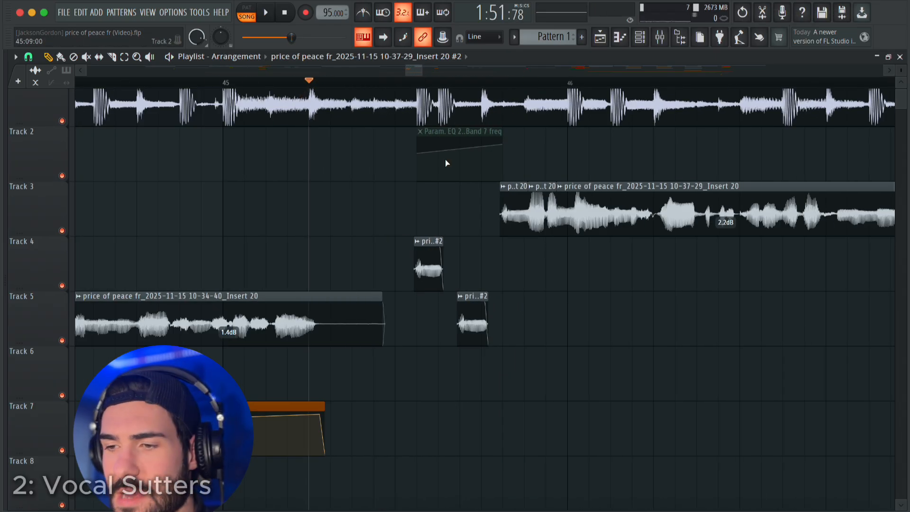
# Unmute the Band 7 freq automation clip, shift it slightly earlier in bar 45 and play the filtered stutters.
pyautogui.press('space')
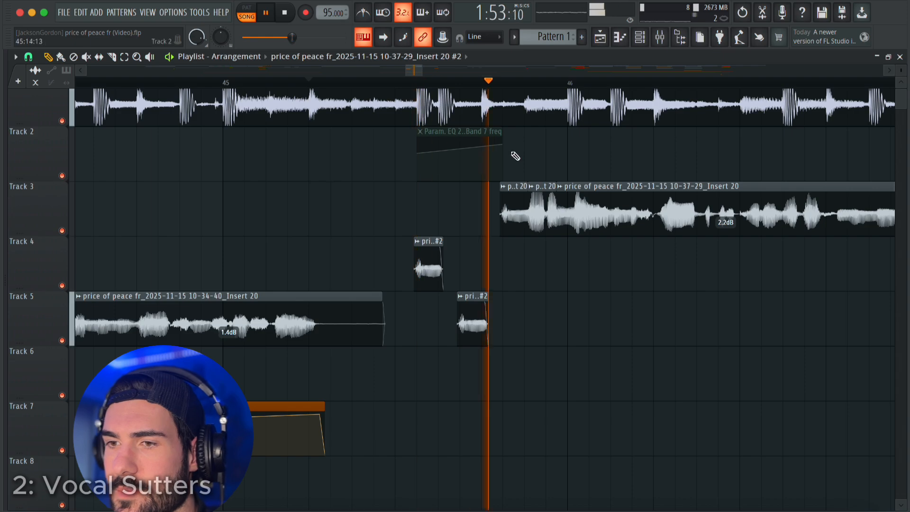
pyautogui.press('space')
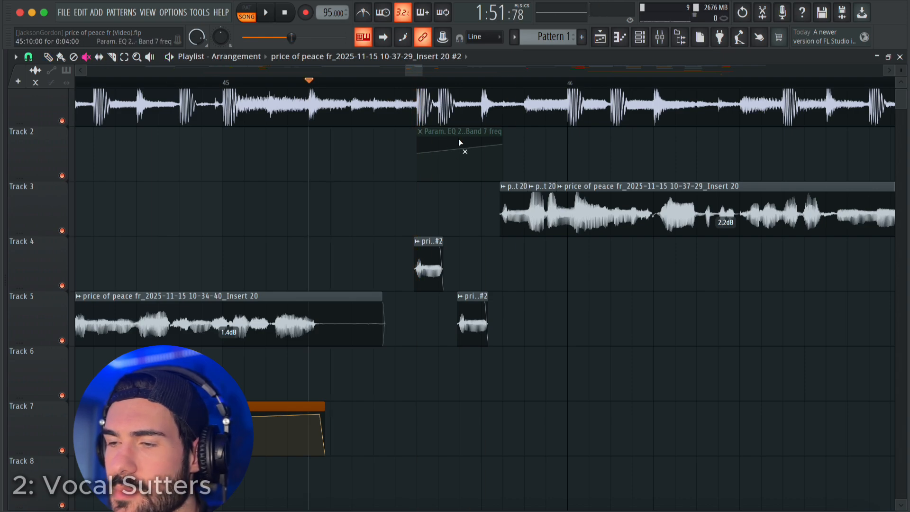
pyautogui.scroll(3, 419, 157)
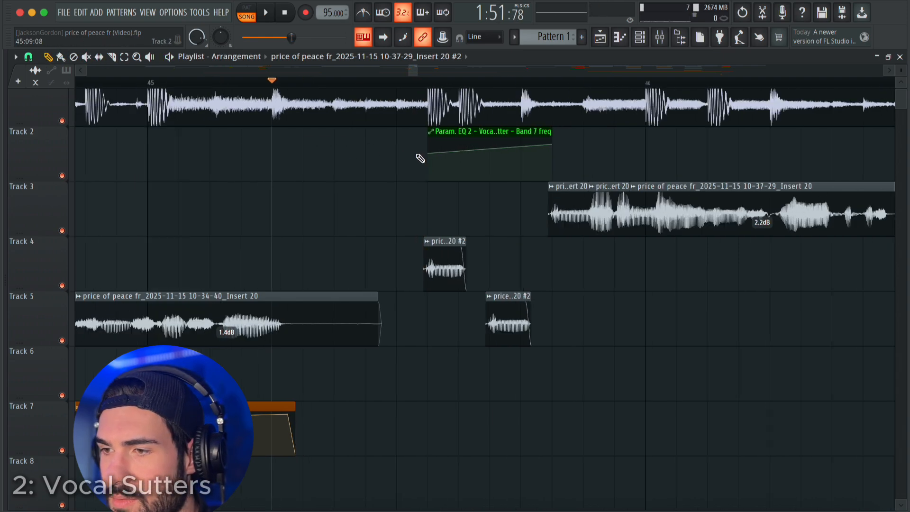
pyautogui.moveTo(554, 134); pyautogui.dragTo(539, 135)
pyautogui.press('space')
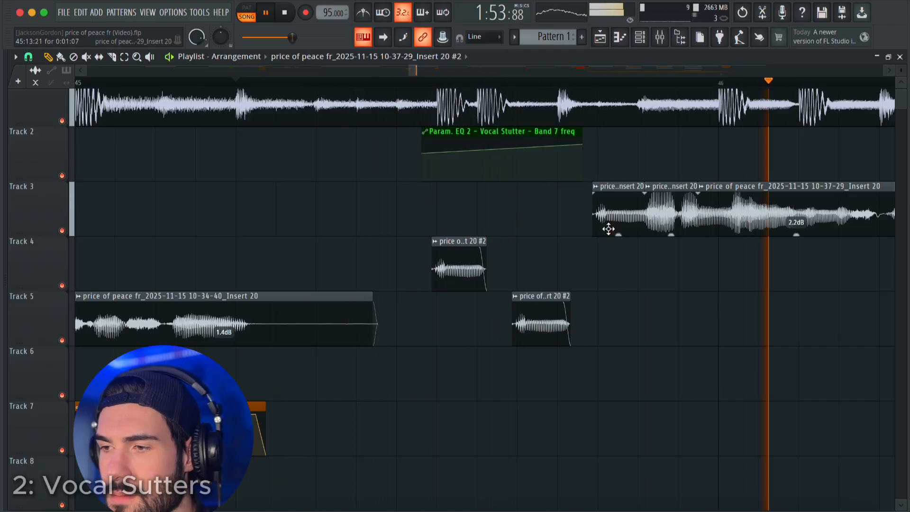
pyautogui.scroll(-5, 616, 237)
pyautogui.click(401, 84)
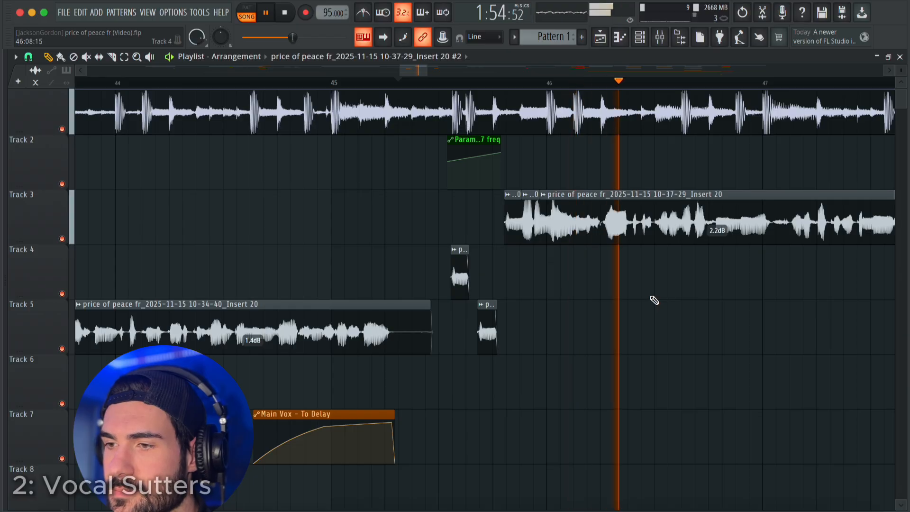
pyautogui.press('space')
# Shorten the Track 5 stutter clip to 0:00:20, place a copy on Track 6 at 45:12:21 and play the stutters.
pyautogui.scroll(5, 502, 318)
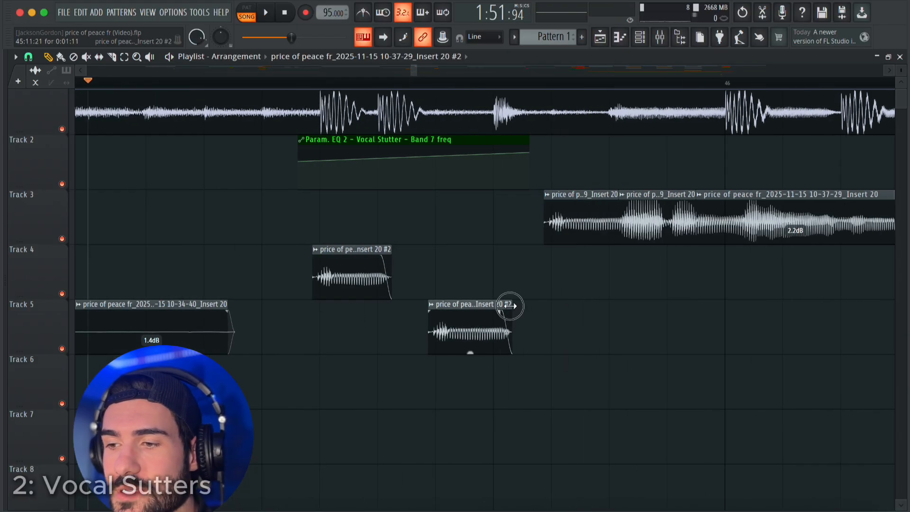
pyautogui.moveTo(506, 305); pyautogui.dragTo(432, 378)
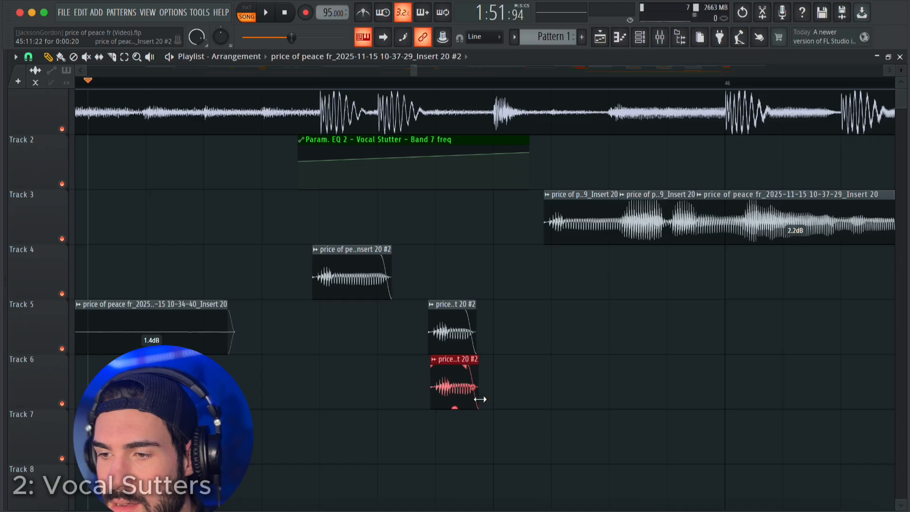
pyautogui.moveTo(443, 387); pyautogui.dragTo(528, 386)
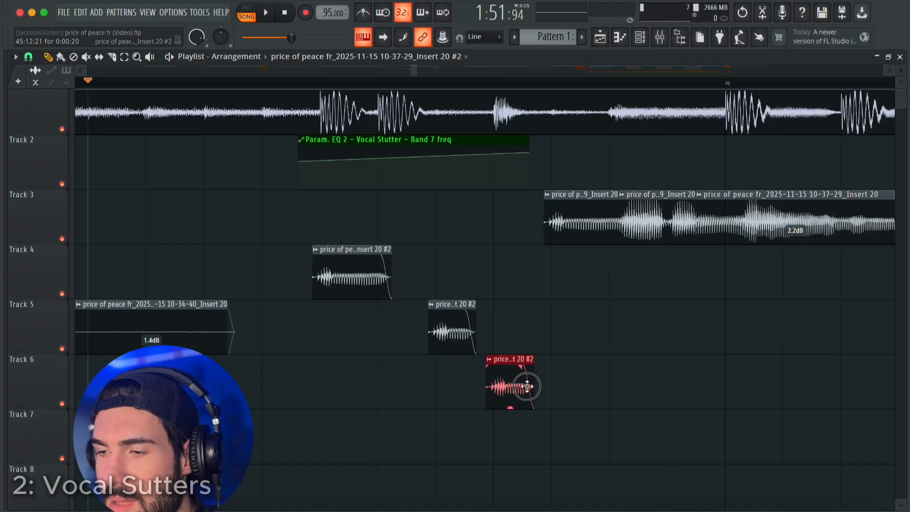
pyautogui.scroll(-3, 593, 366)
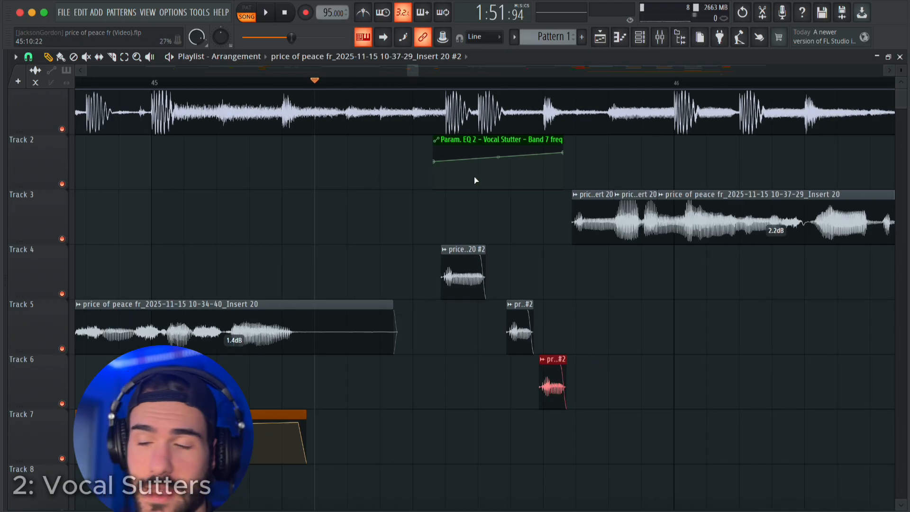
pyautogui.press('space')
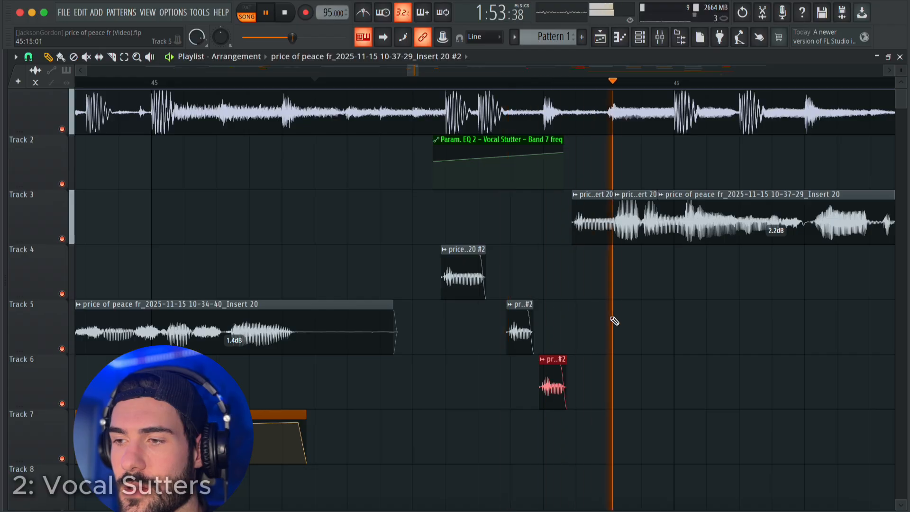
pyautogui.press('space')
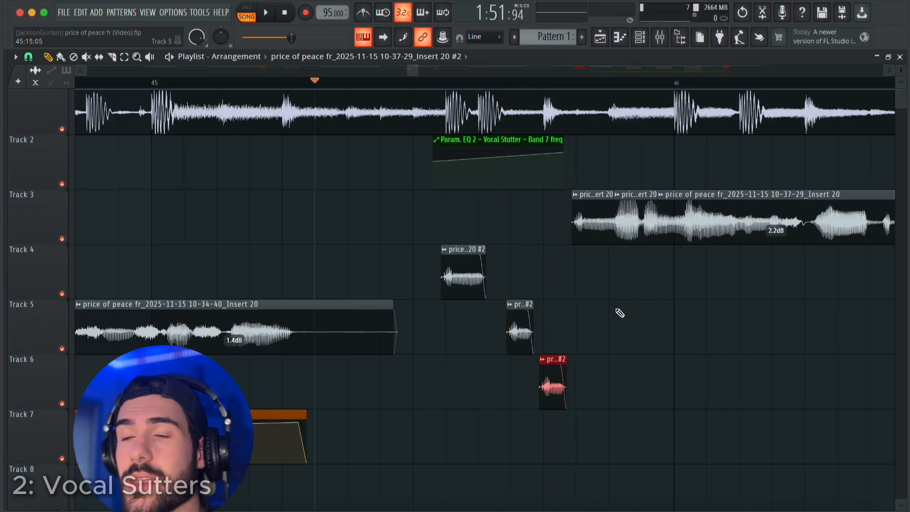
# Pan the Vocal Stutter mixer track 80% left and create an automation clip for its panning.
pyautogui.click(660, 36)
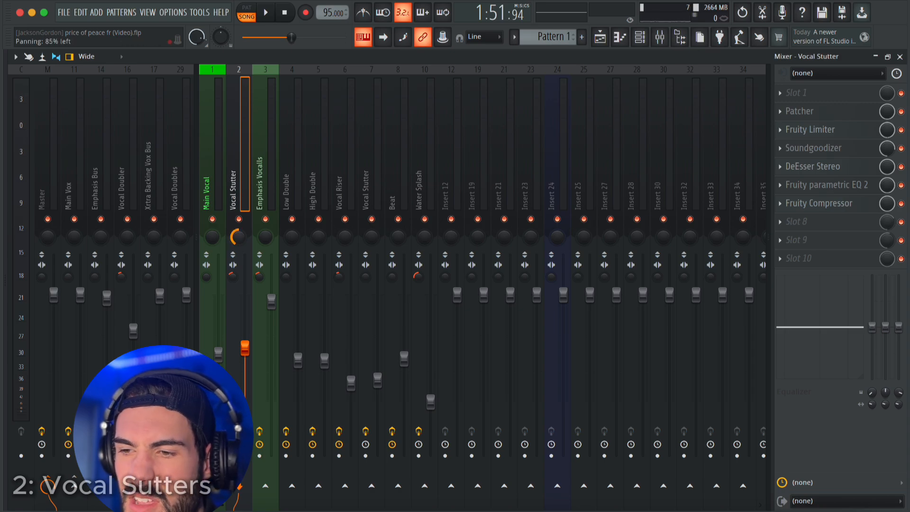
pyautogui.rightClick(237, 239)
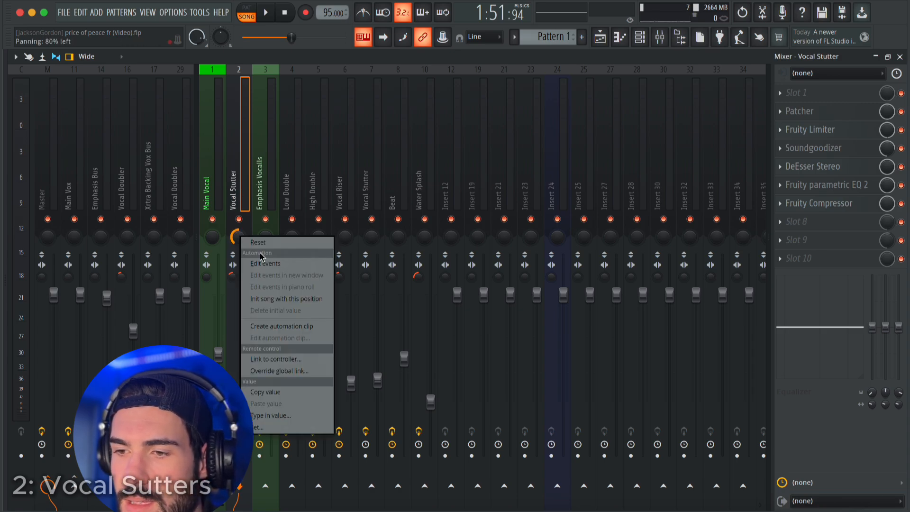
pyautogui.click(289, 325)
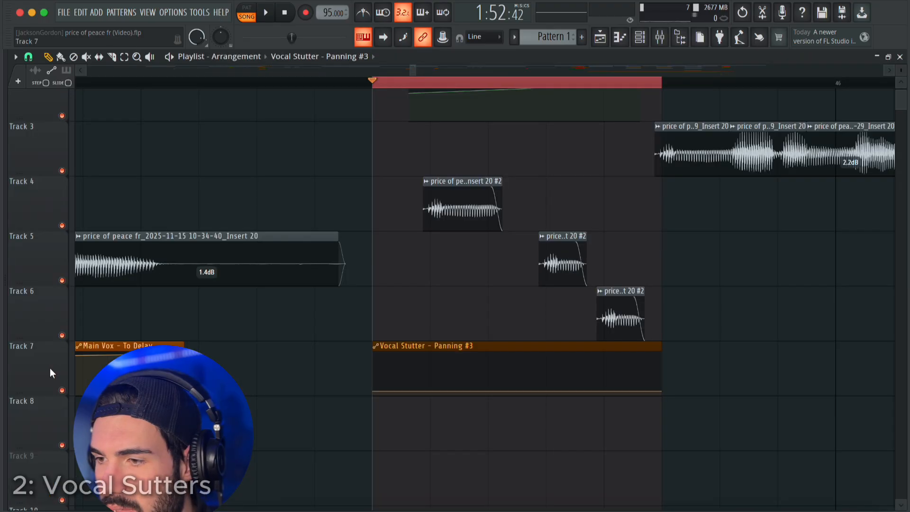
# Arrange the panning automation between the stutter clips and shape it to rise to 86%, hold, then drop, ending at the Track 3 vocal's start.
pyautogui.scroll(1, 49, 312)
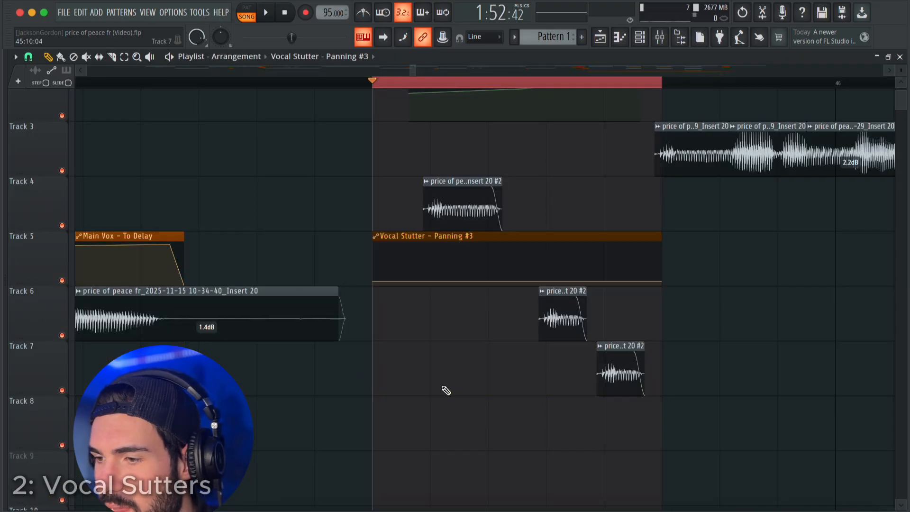
pyautogui.moveTo(620, 378); pyautogui.dragTo(620, 212)
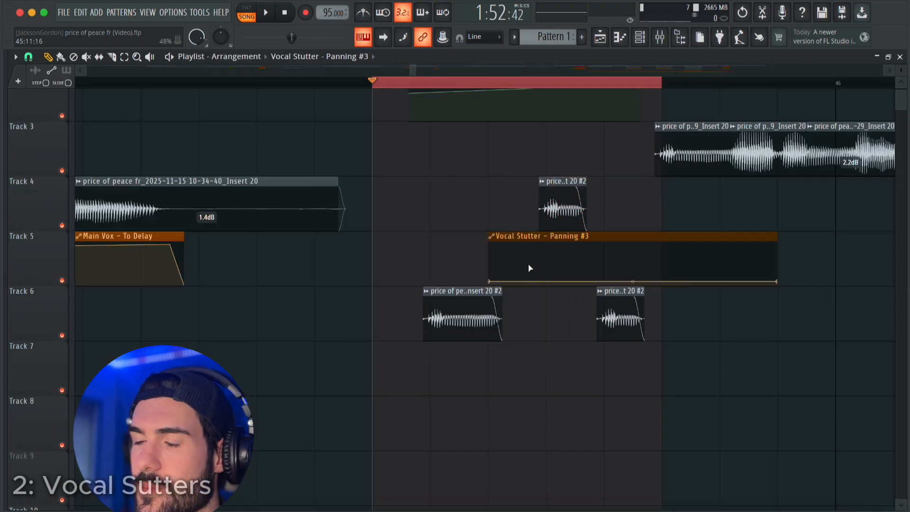
pyautogui.moveTo(543, 273); pyautogui.dragTo(529, 250)
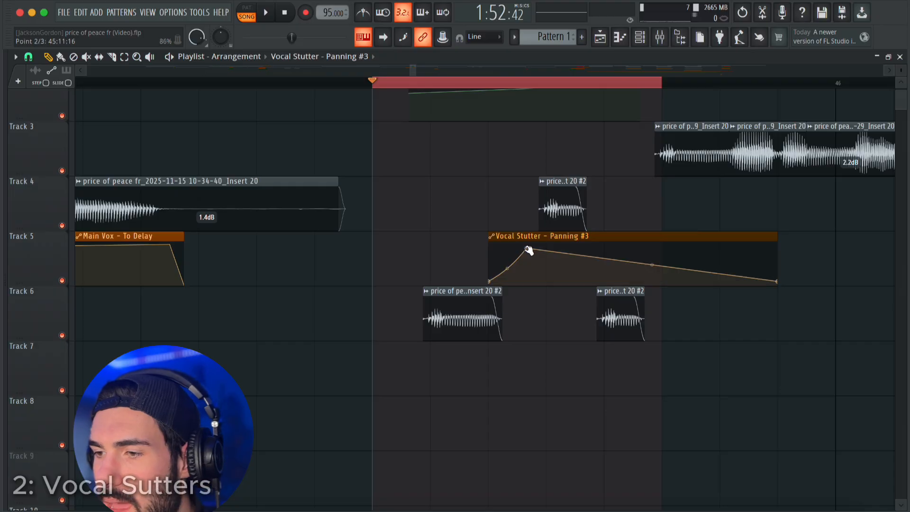
pyautogui.moveTo(591, 252); pyautogui.dragTo(595, 271)
pyautogui.moveTo(772, 285); pyautogui.dragTo(657, 271)
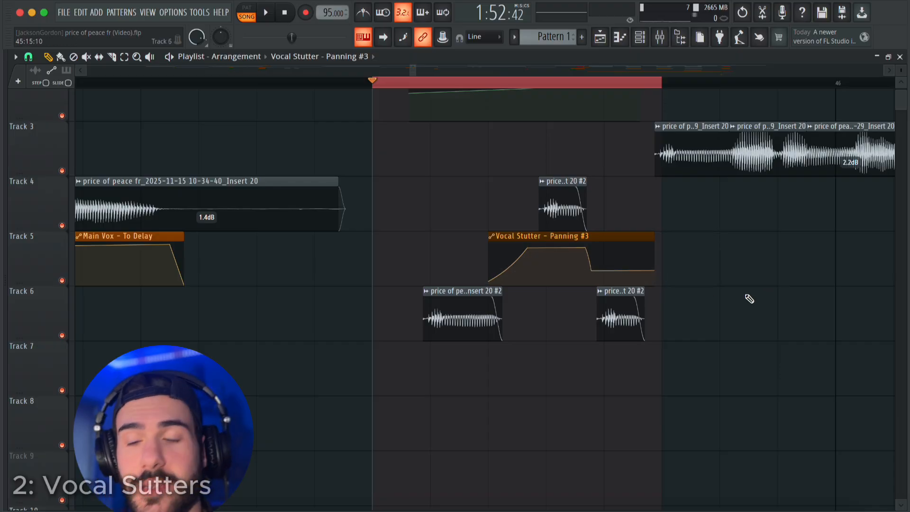
# Clear the time selection and play the panned stutters from just before bar 45 into the Track 3 vocal.
pyautogui.keyDown('super'); pyautogui.click(410, 83); pyautogui.keyUp('super')
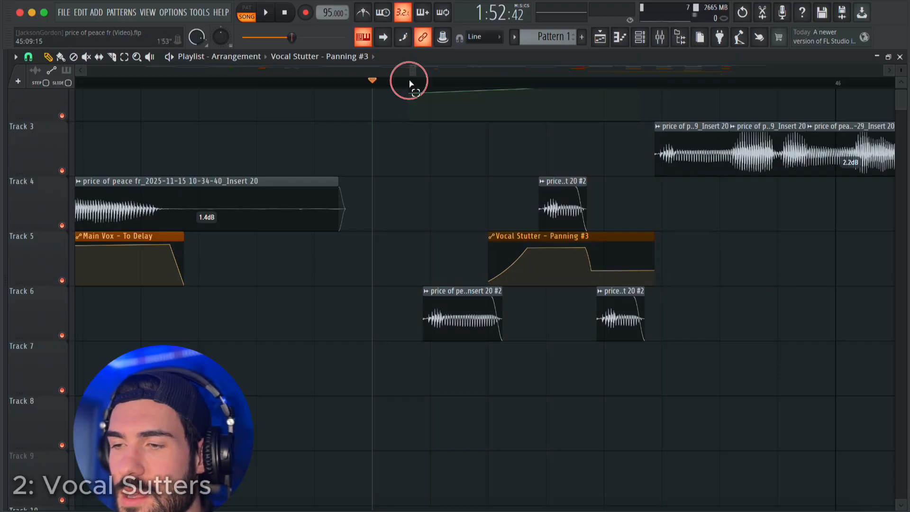
pyautogui.scroll(-5, 392, 140)
pyautogui.scroll(2, 419, 146)
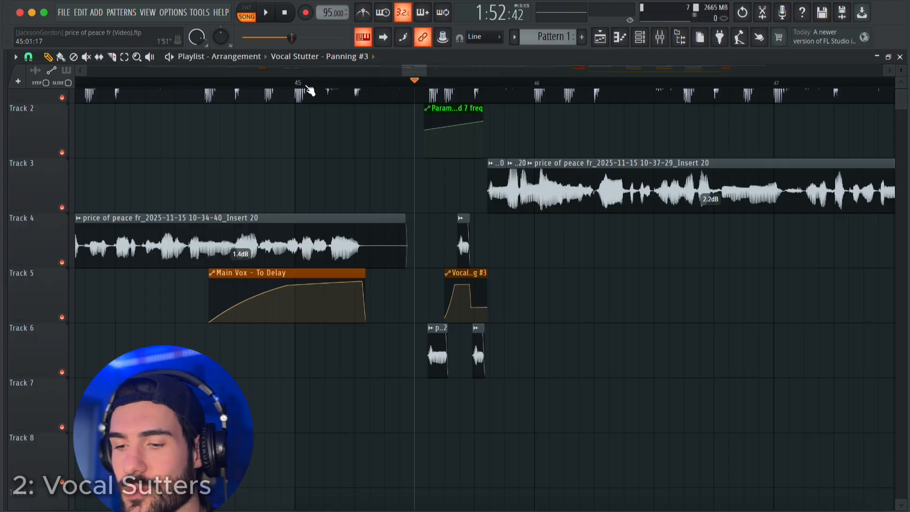
pyautogui.scroll(-3, 309, 108)
pyautogui.click(288, 84)
pyautogui.press('space')
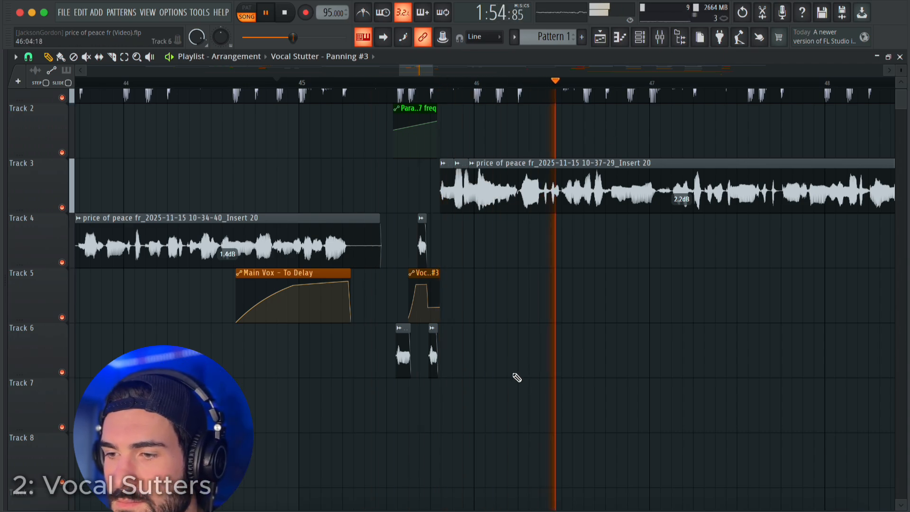
pyautogui.press('space')
# Place a copy of the first stutter clip on Track 5 at 45:07:21 and play the full stutter sequence.
pyautogui.scroll(10, 407, 390)
pyautogui.click(406, 368)
pyautogui.moveTo(394, 312); pyautogui.dragTo(327, 303)
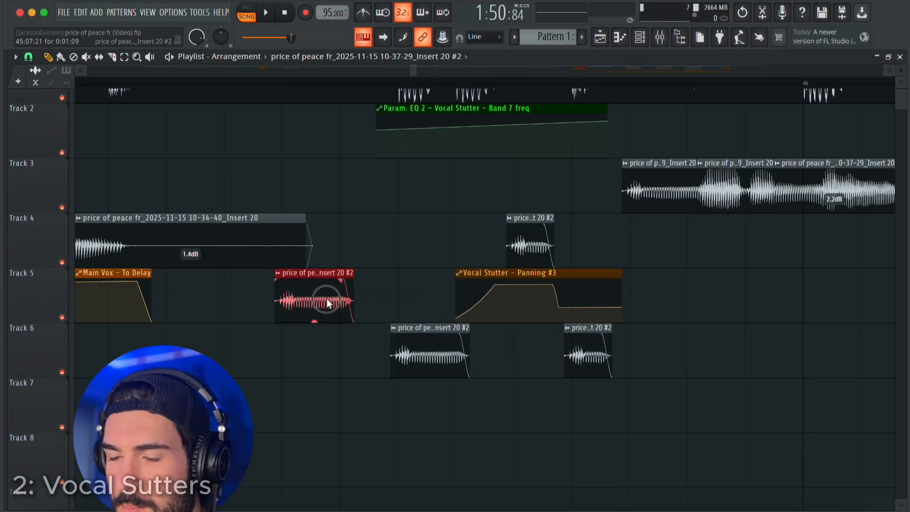
pyautogui.scroll(-5, 334, 378)
pyautogui.press('space')
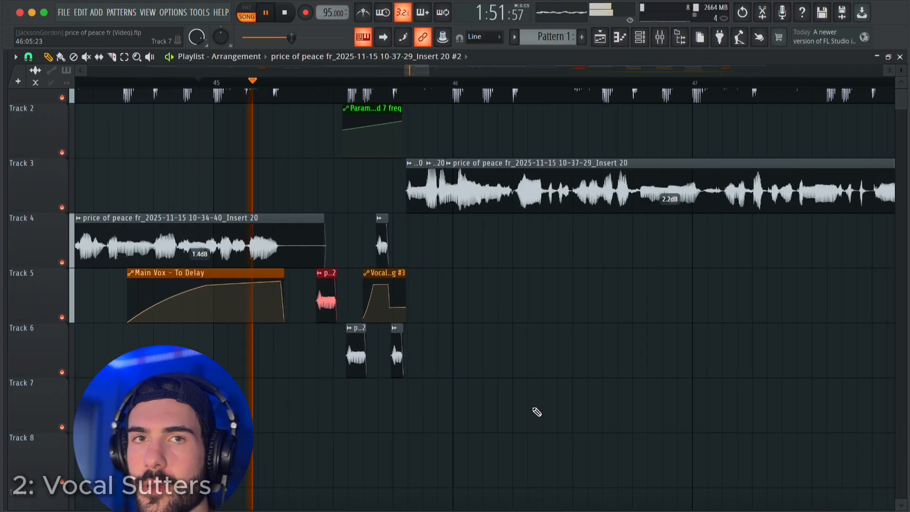
pyautogui.scroll(2, 540, 412)
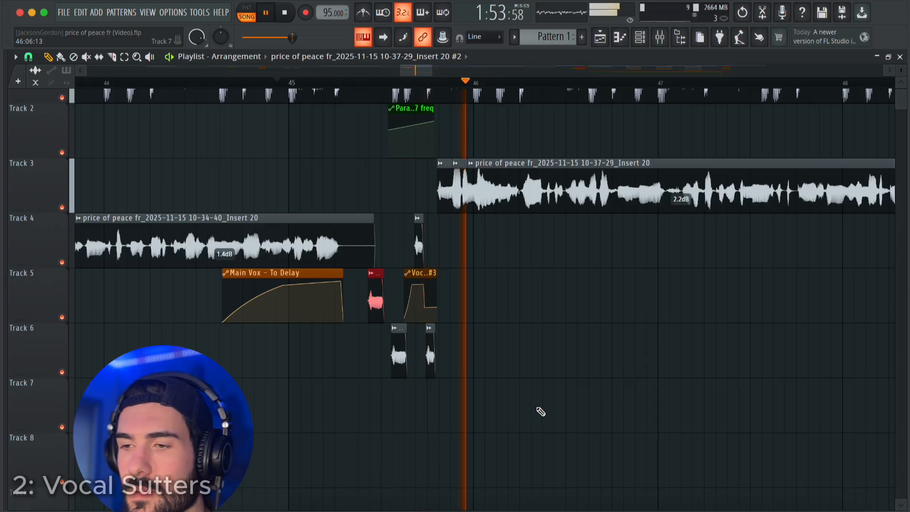
pyautogui.press('space')
pyautogui.press('space')
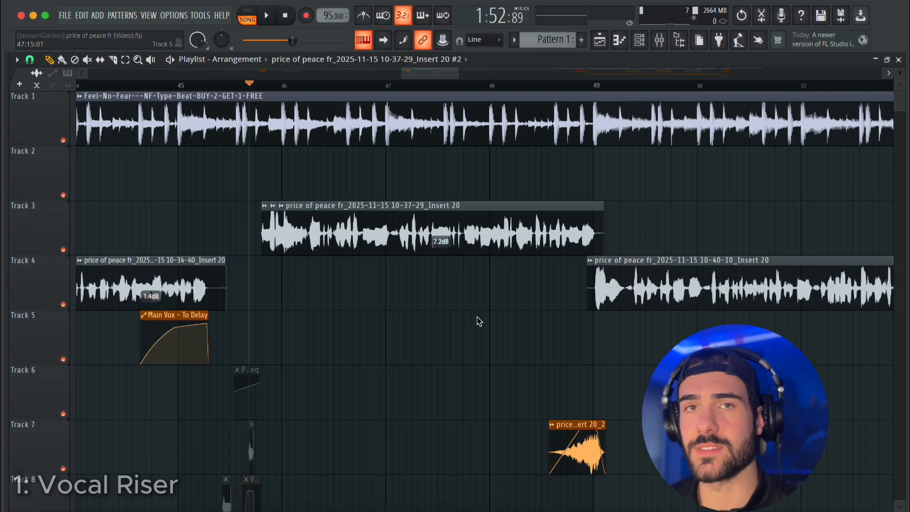
# Open the Track 3 vocal recording in the Edison audio editor and maximise its window.
pyautogui.scroll(5, 256, 300)
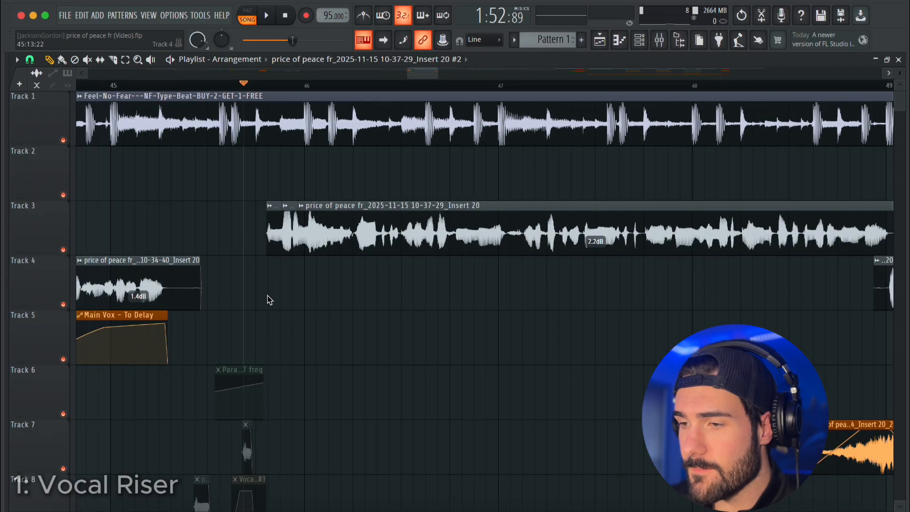
pyautogui.scroll(-5, 412, 222)
pyautogui.scroll(6, 417, 261)
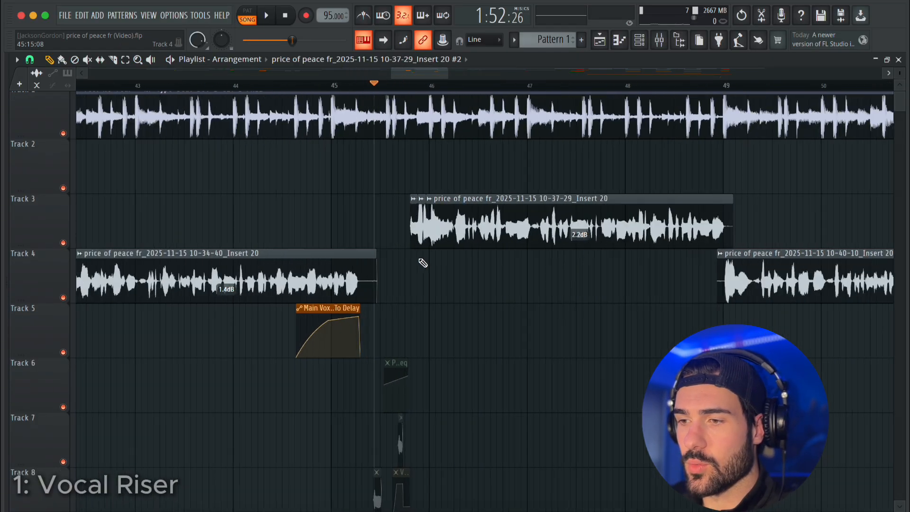
pyautogui.doubleClick(407, 226)
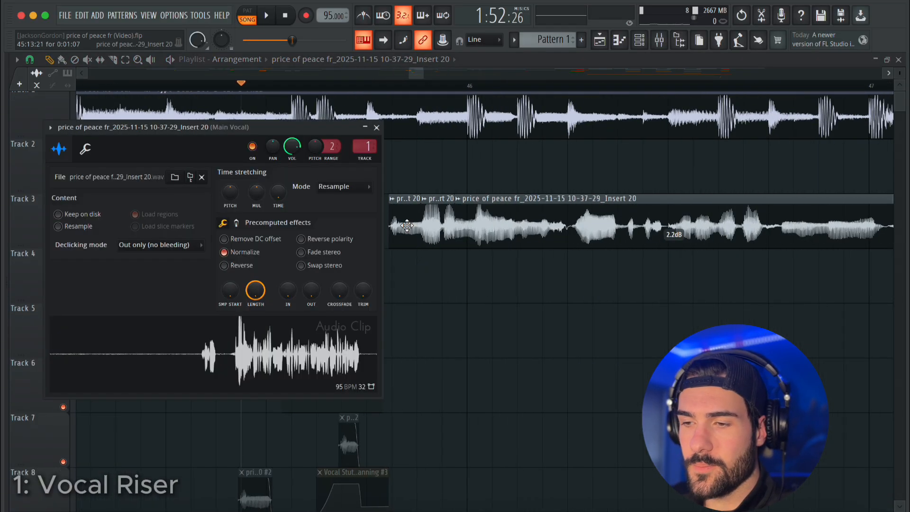
pyautogui.rightClick(265, 343)
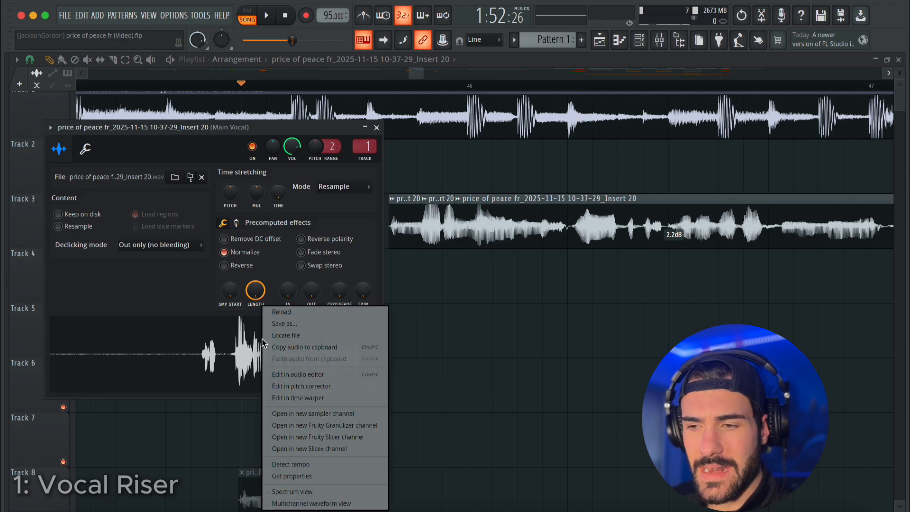
pyautogui.click(286, 374)
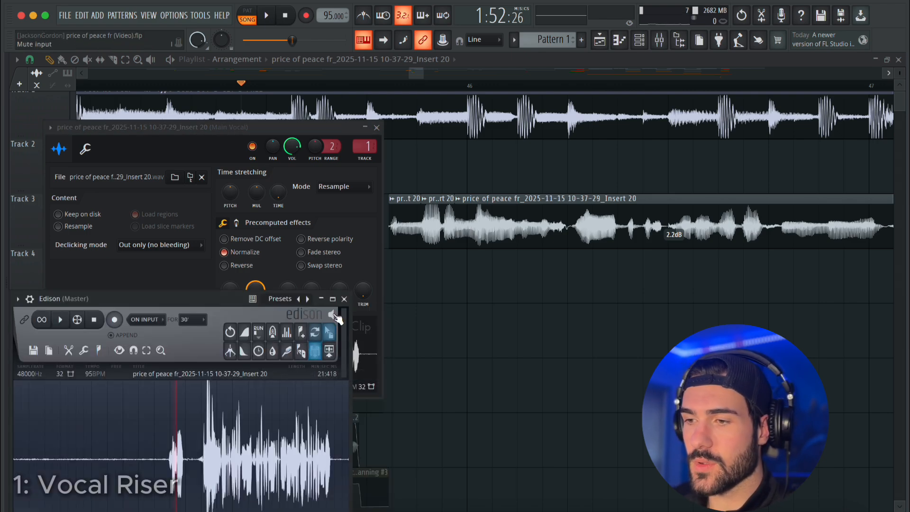
pyautogui.click(333, 299)
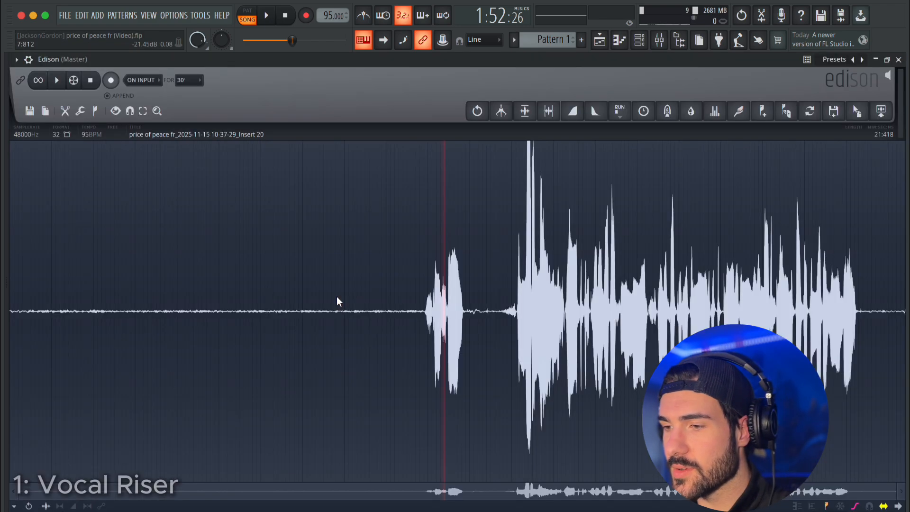
# Trim the recording to the phrase starting at 11:758, deleting everything before it and everything after about 1:500 of it.
pyautogui.doubleClick(522, 325)
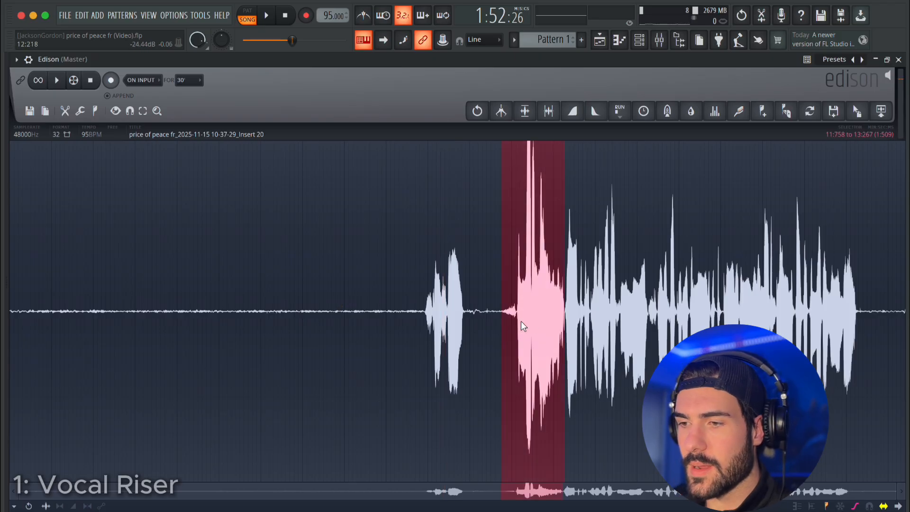
pyautogui.moveTo(554, 325); pyautogui.dragTo(4, 321)
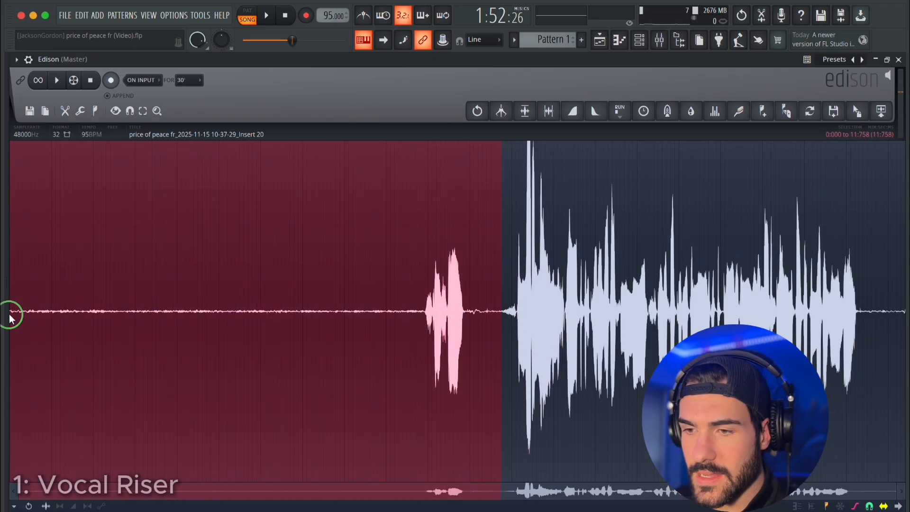
pyautogui.press('Delete')
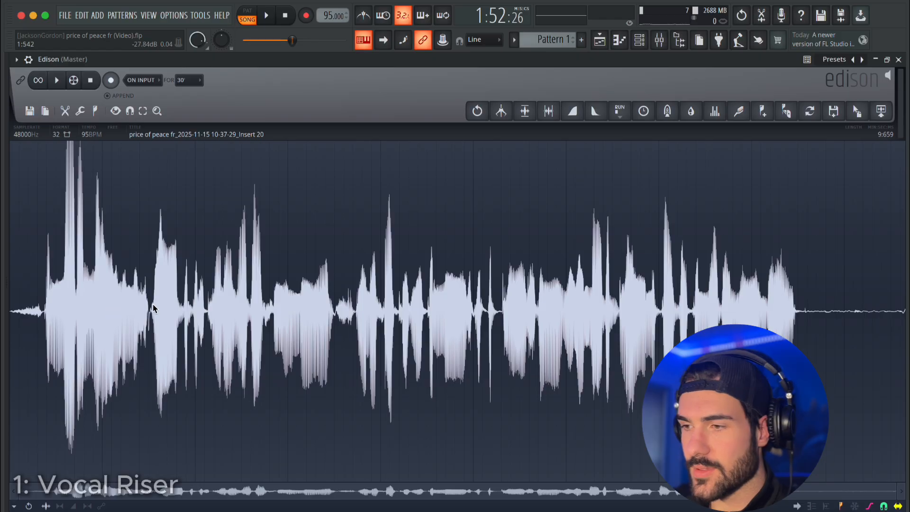
pyautogui.moveTo(151, 306); pyautogui.dragTo(903, 224)
pyautogui.rightClick(553, 219)
pyautogui.press('Delete')
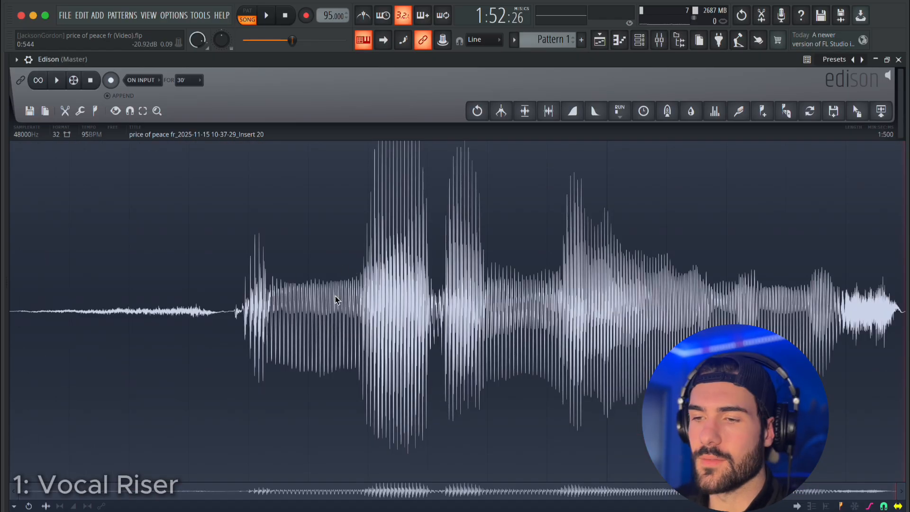
# Delete the quiet lead-in from 0:000 to 0:370 so the recording starts at the first syllable.
pyautogui.moveTo(11, 306); pyautogui.dragTo(232, 306)
pyautogui.rightClick(187, 297)
pyautogui.moveTo(207, 330)
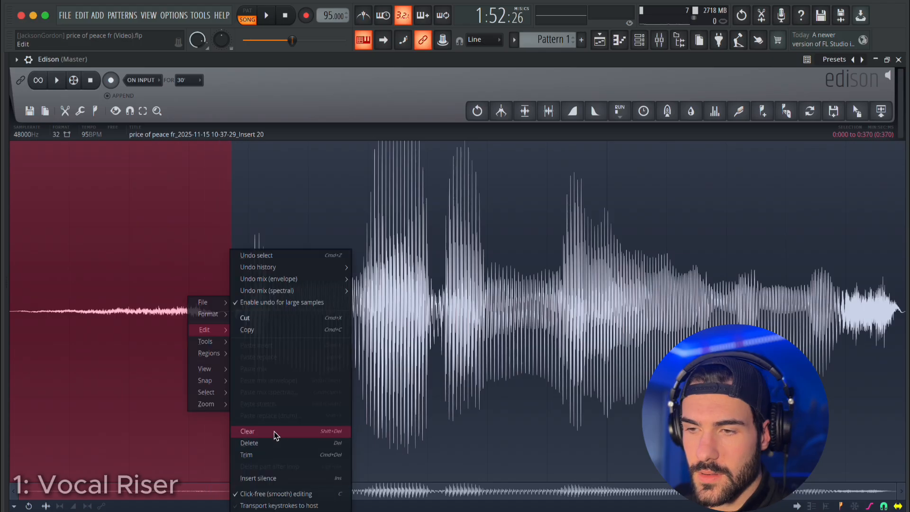
pyautogui.click(274, 446)
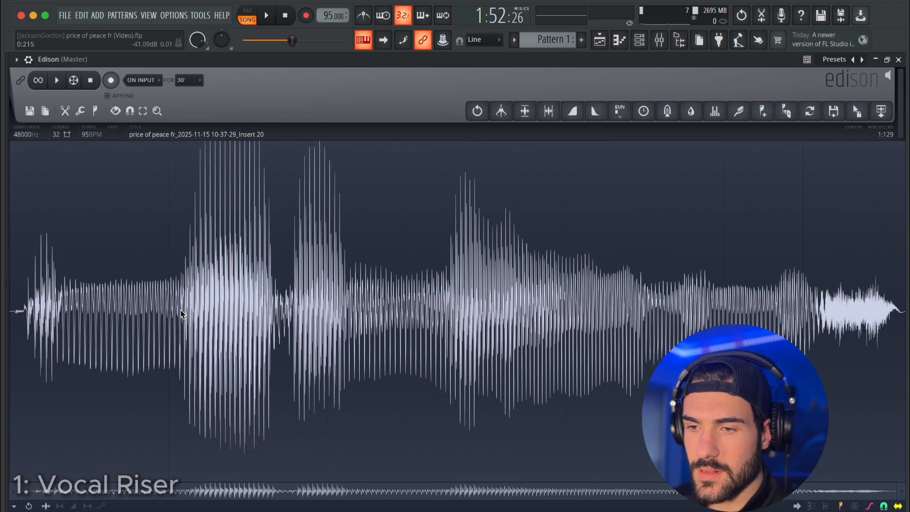
# Delete everything after about 0:200 of the recording and play the remaining syllable.
pyautogui.moveTo(189, 304); pyautogui.dragTo(903, 303)
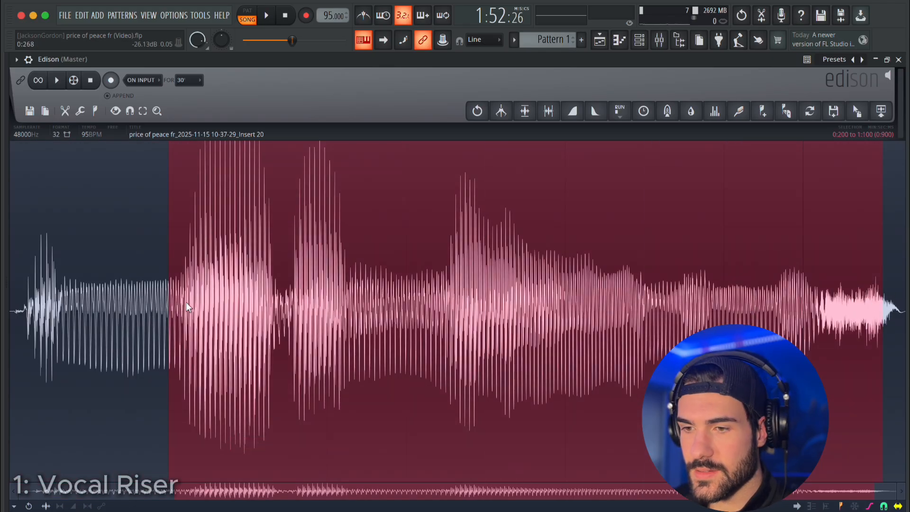
pyautogui.rightClick(631, 273)
pyautogui.moveTo(644, 303)
pyautogui.click(706, 419)
pyautogui.press('space')
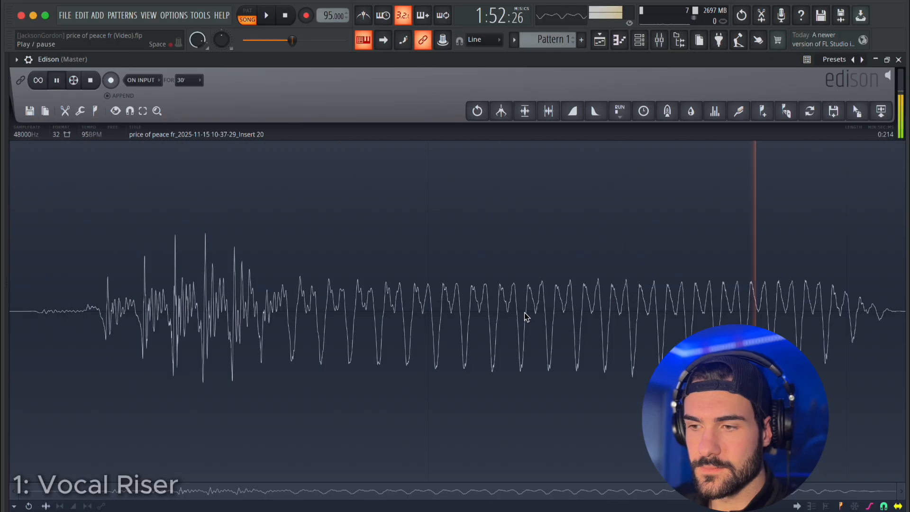
pyautogui.press('space')
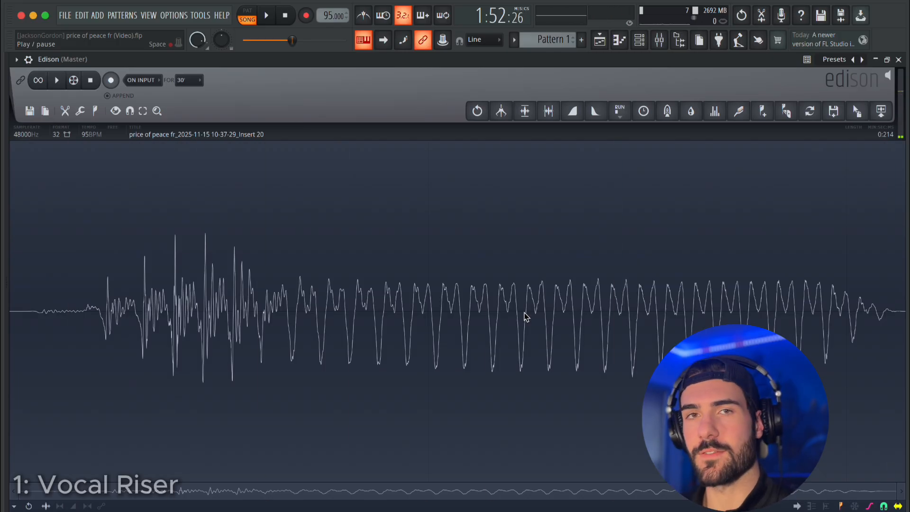
# Reverse the syllable and apply Convolution reverb to it with the Default impulse and an added tail.
pyautogui.hotkey('alt', 'r')
pyautogui.hotkey('alt', 'r')
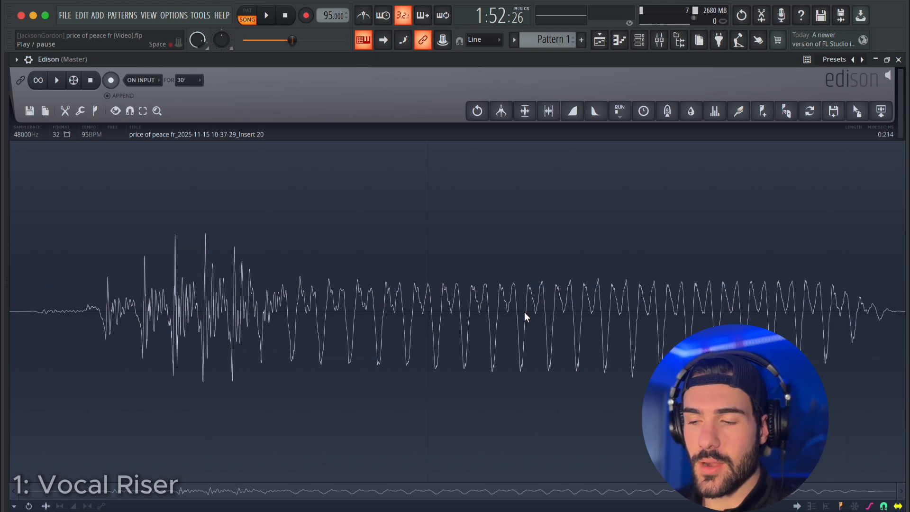
pyautogui.hotkey('alt', 'r')
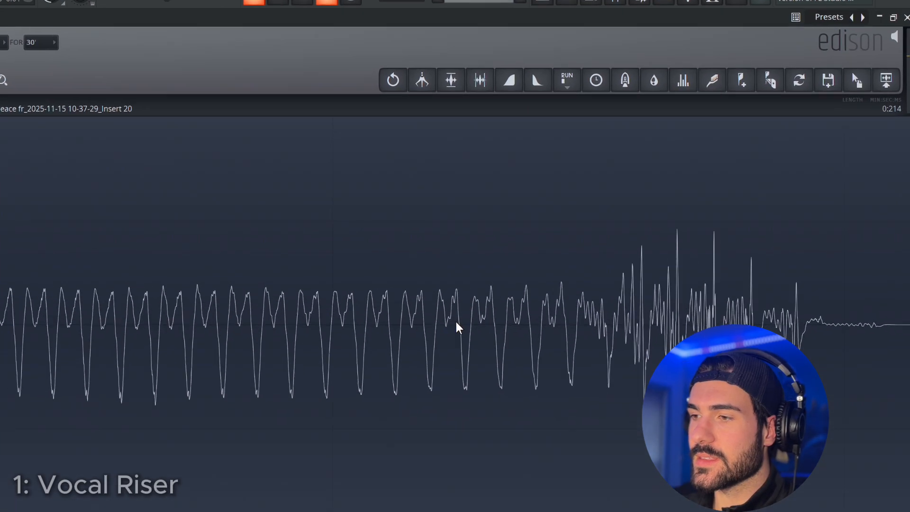
pyautogui.click(545, 19)
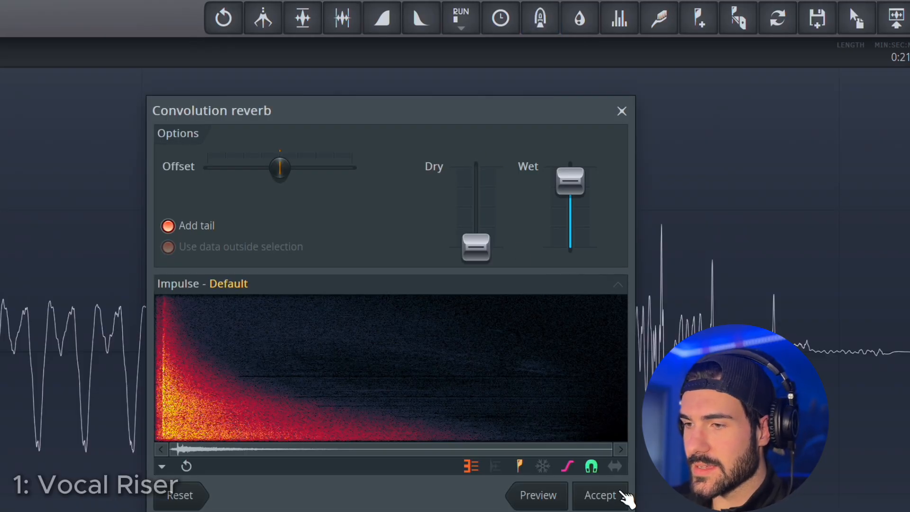
pyautogui.click(624, 496)
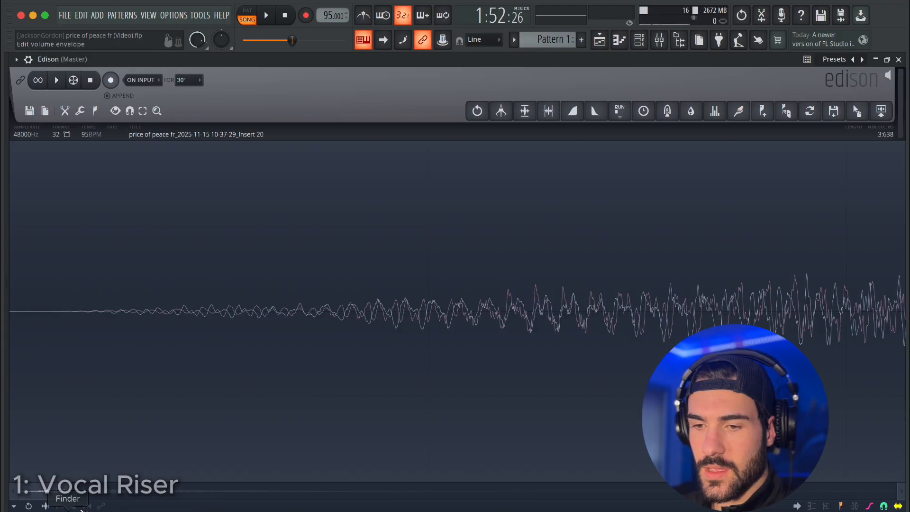
# Play the full reverb sample, reverse it again so it swells up, and normalize it.
pyautogui.moveTo(76, 491); pyautogui.dragTo(896, 490)
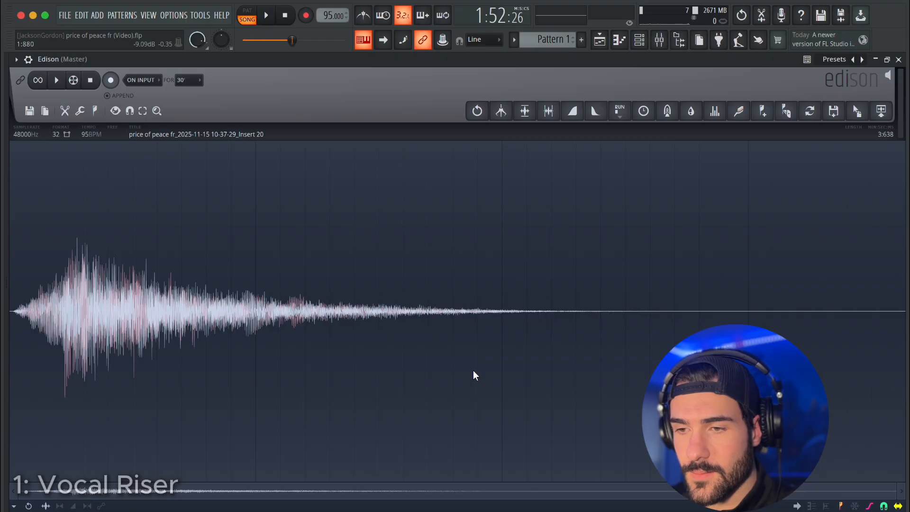
pyautogui.press('space')
pyautogui.press('space')
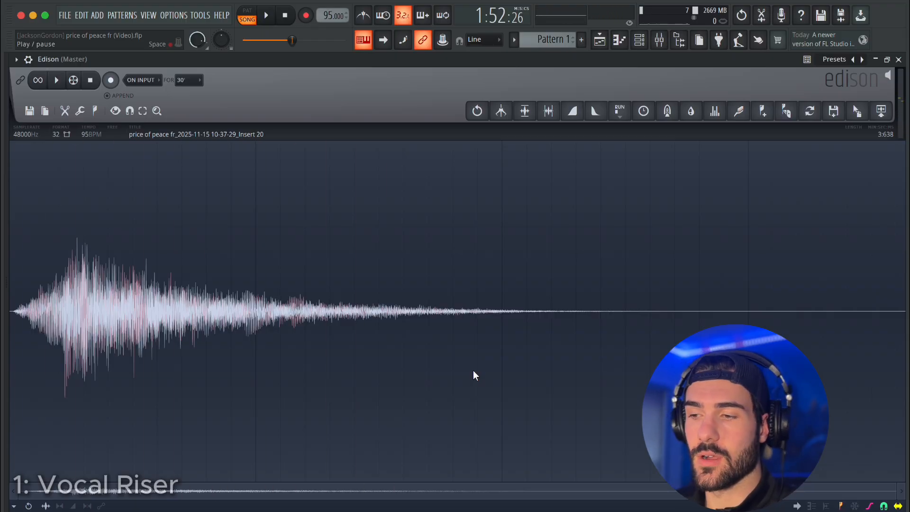
pyautogui.press('super+y')
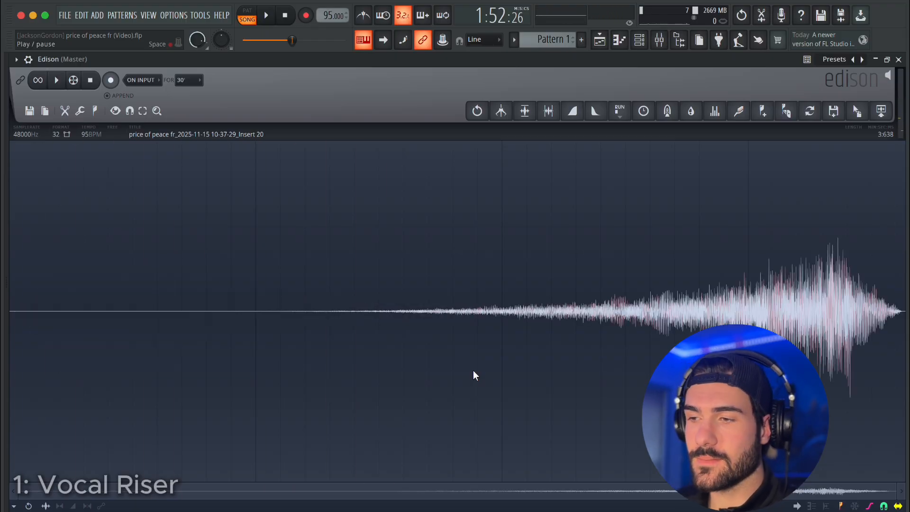
pyautogui.click(526, 113)
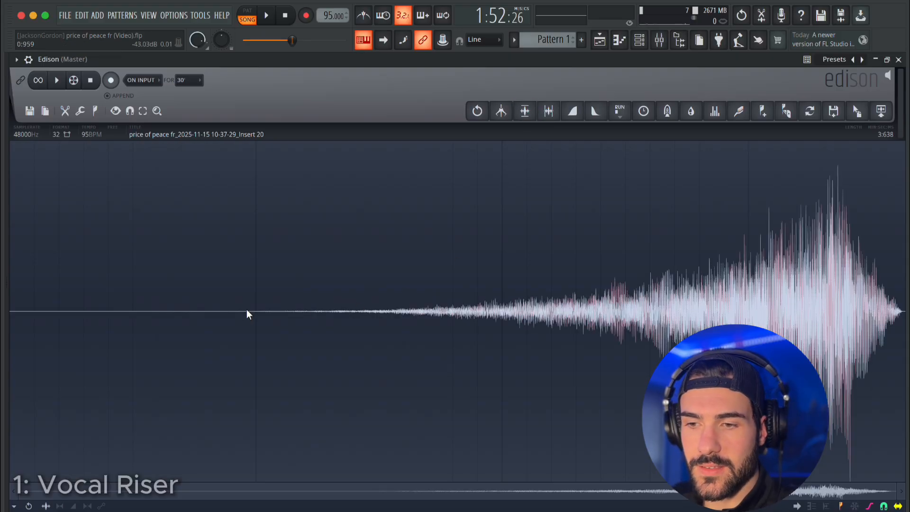
# Delete the silent first second of the riser, restore the Edison window's size, and close the vocal's channel settings.
pyautogui.moveTo(247, 314); pyautogui.dragTo(5, 299)
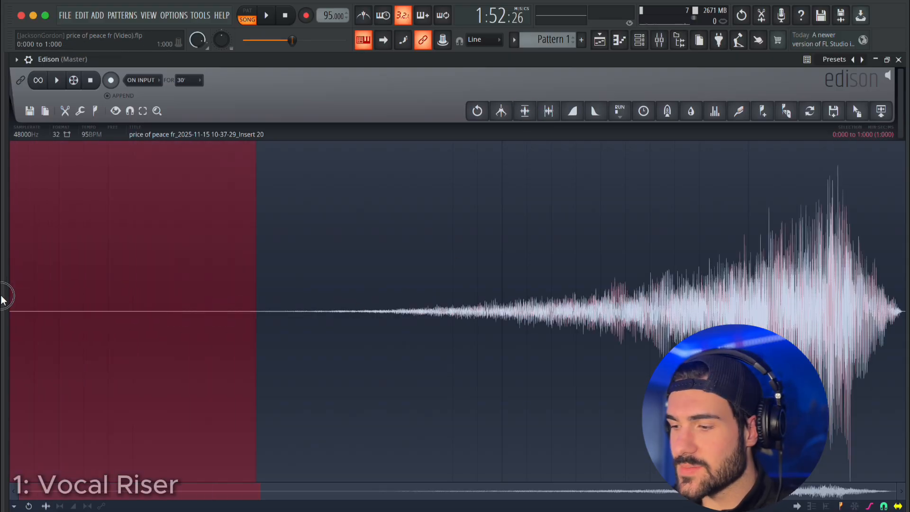
pyautogui.rightClick(102, 304)
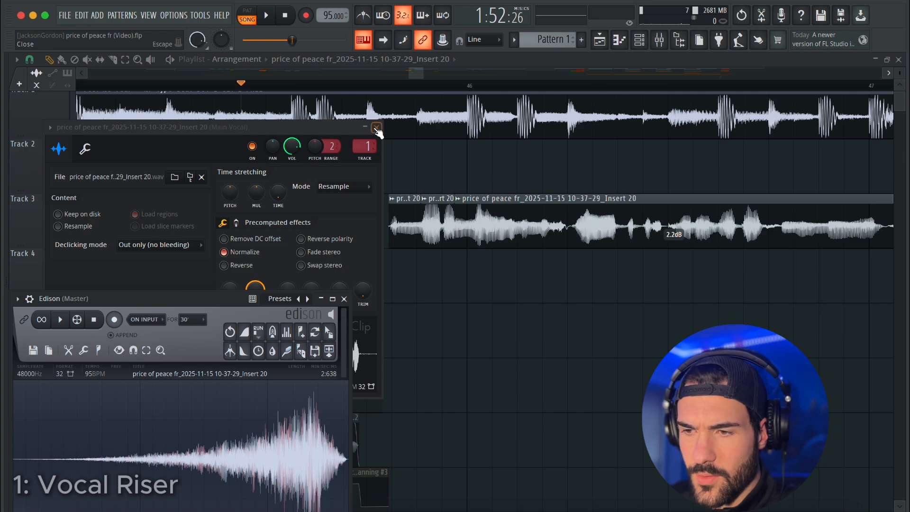
pyautogui.click(376, 127)
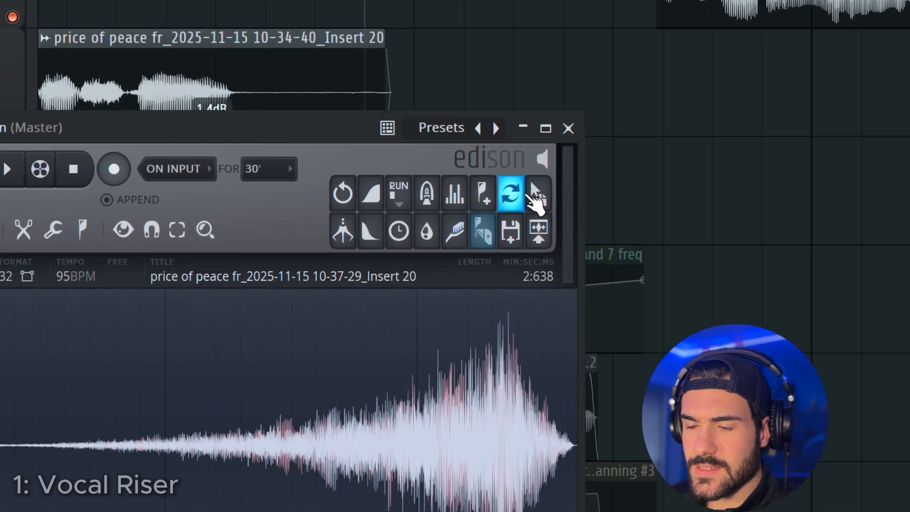
# Place the riser from Edison on Track 4 in the playlist and move the muted stutter clips down to Track 9 and below.
pyautogui.moveTo(531, 192); pyautogui.dragTo(342, 269)
pyautogui.moveTo(471, 332); pyautogui.dragTo(207, 450)
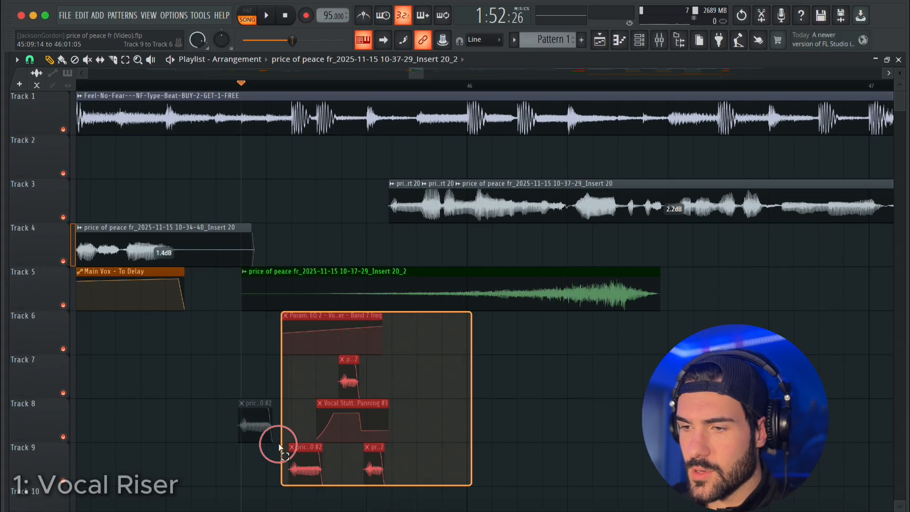
pyautogui.scroll(-2, 548, 400)
pyautogui.hotkey('shift', 'Down')
pyautogui.hotkey('shift', 'Down')
pyautogui.scroll(-2, 548, 400)
pyautogui.hotkey('shift', 'Down')
pyautogui.hotkey('shift', 'Down')
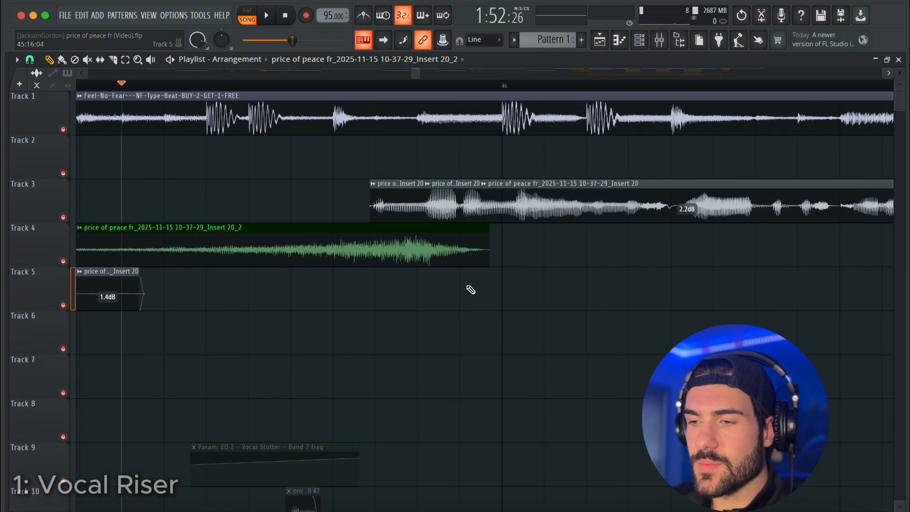
# Align the Track 4 riser's peak with the Track 3 vocal's start, trim its tail, and play it from just after bar 45.
pyautogui.moveTo(418, 246); pyautogui.dragTo(386, 244)
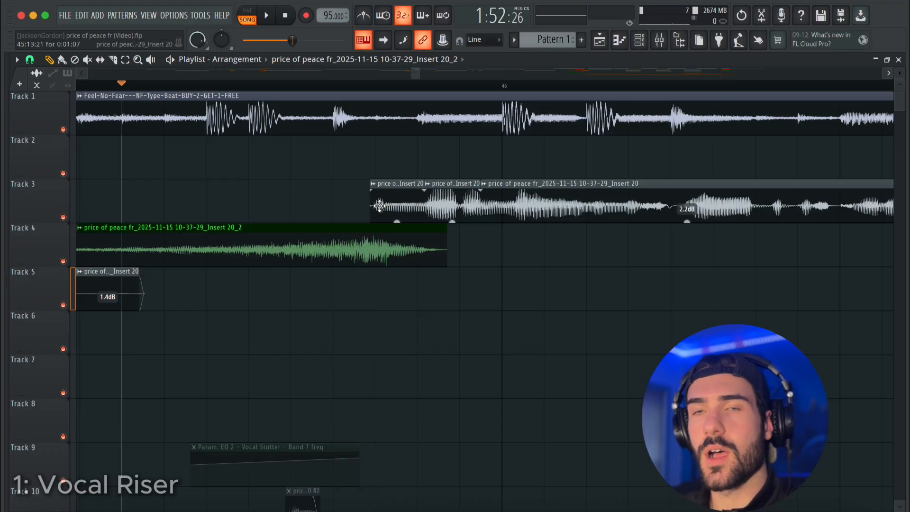
pyautogui.moveTo(446, 242); pyautogui.dragTo(375, 235)
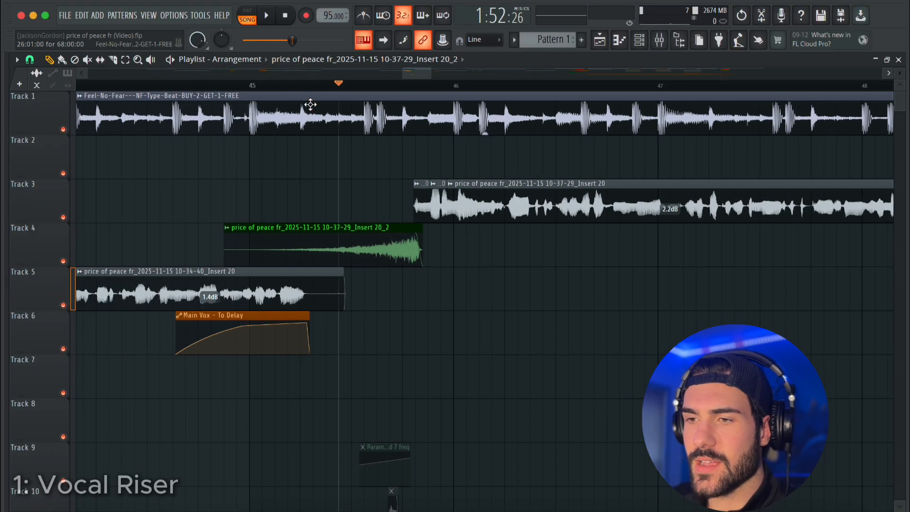
pyautogui.click(262, 86)
pyautogui.press('space')
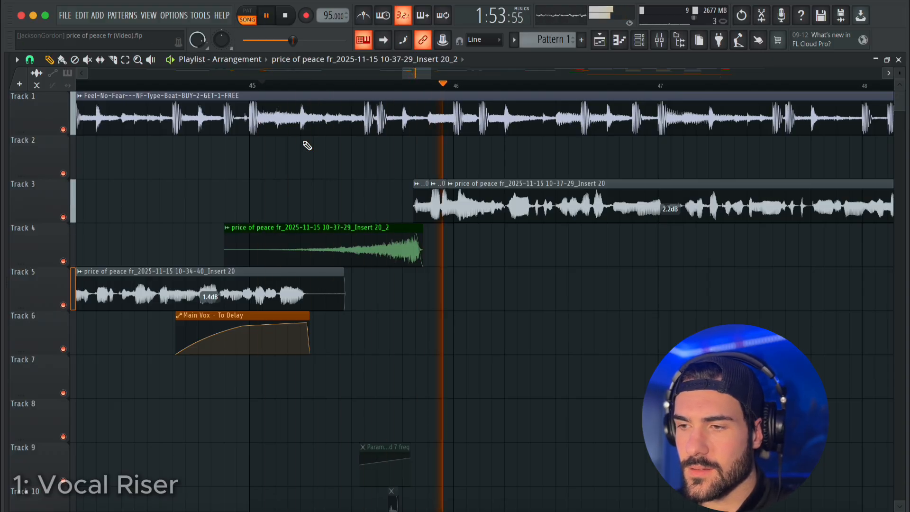
pyautogui.press('space')
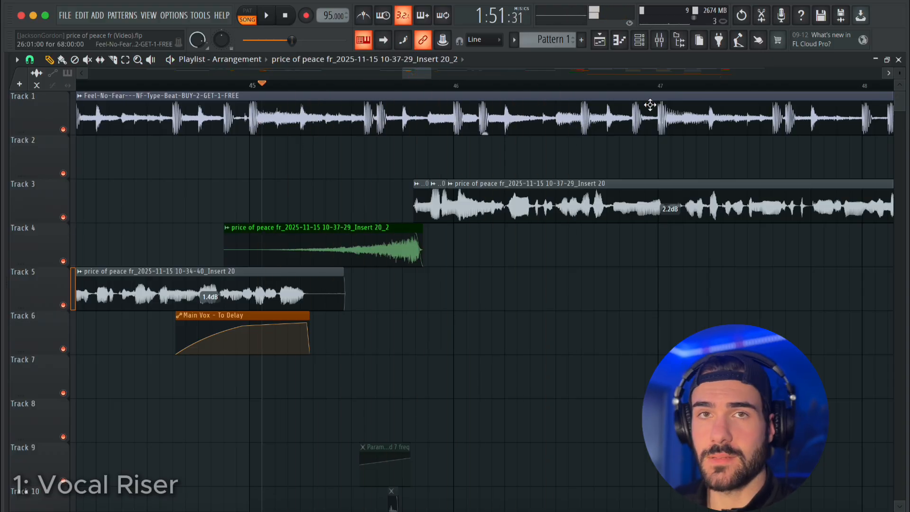
# Examine the Fruity Parametric EQ 2 on the Vocal Riser mixer track and play the riser in the song from before bar 45.
pyautogui.click(676, 42)
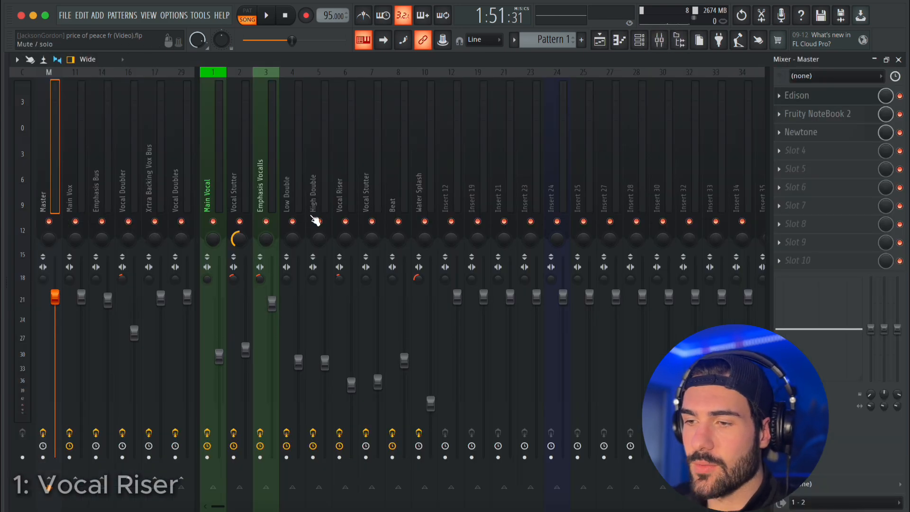
pyautogui.click(344, 166)
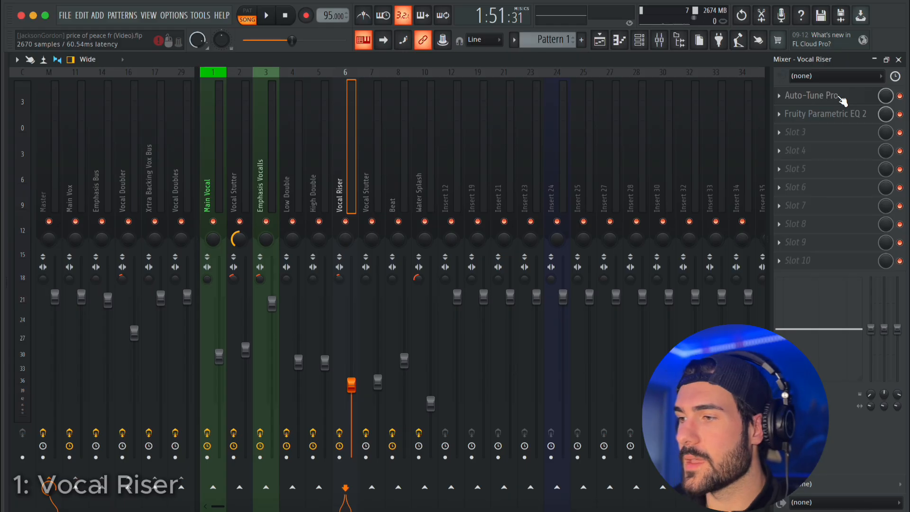
pyautogui.click(844, 115)
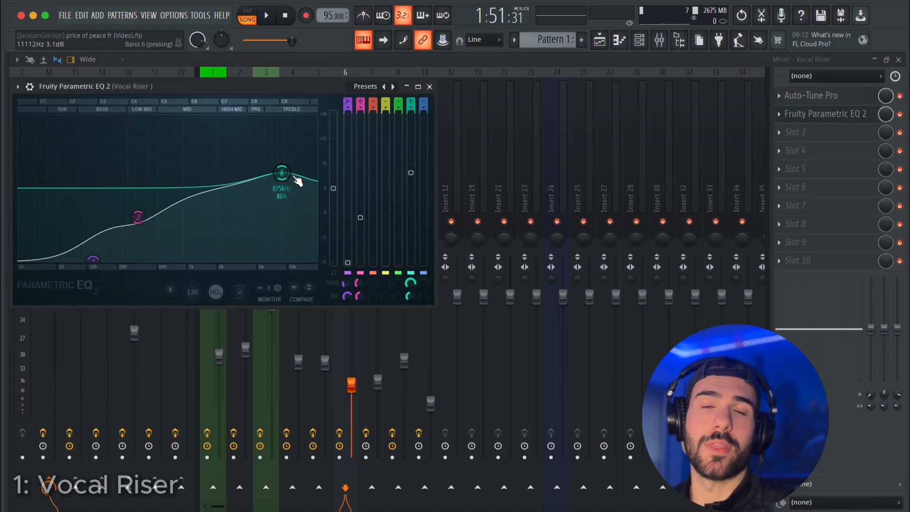
pyautogui.click(429, 86)
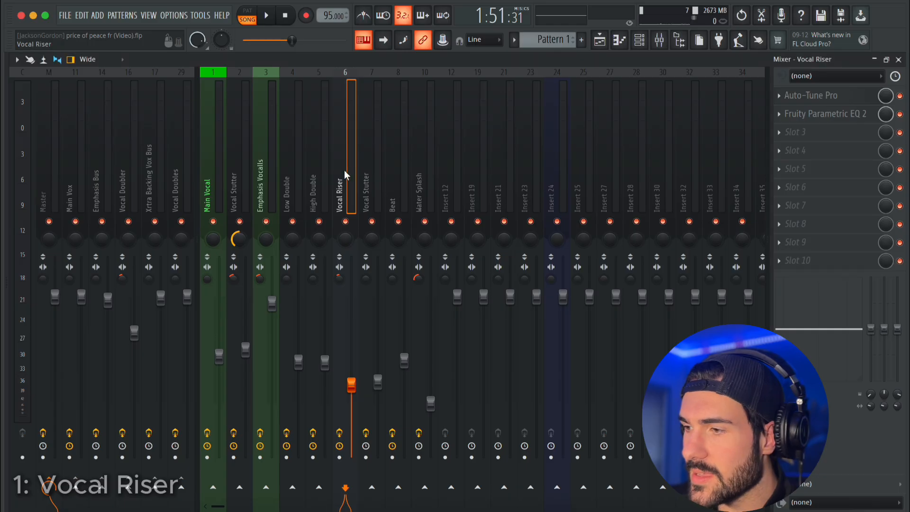
pyautogui.click(770, 216)
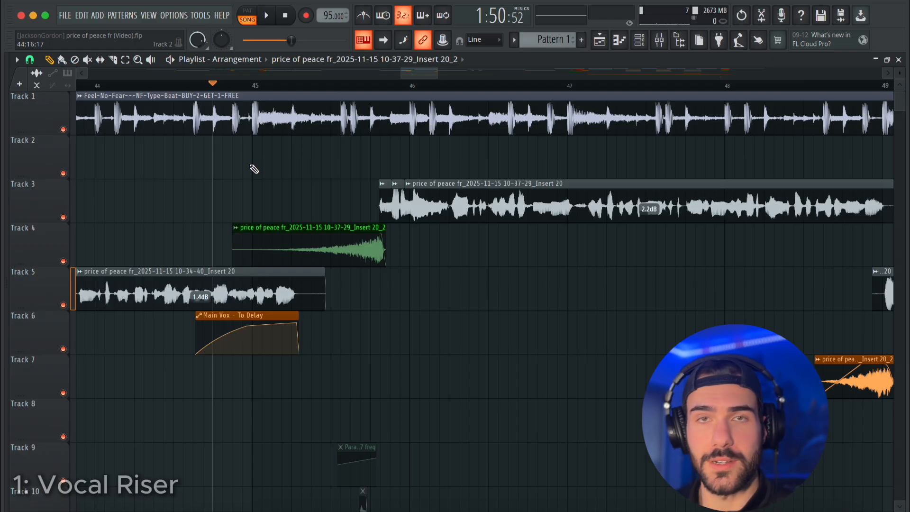
pyautogui.press('space')
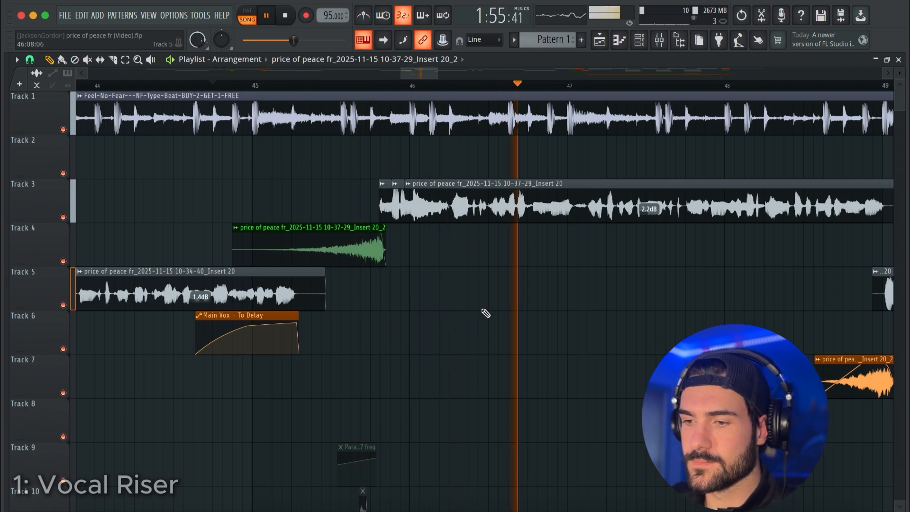
pyautogui.press('space')
# Move the stutter clips and their automation up to Tracks 5 to 8, unmute them, and play them with the riser.
pyautogui.scroll(-2, 467, 309)
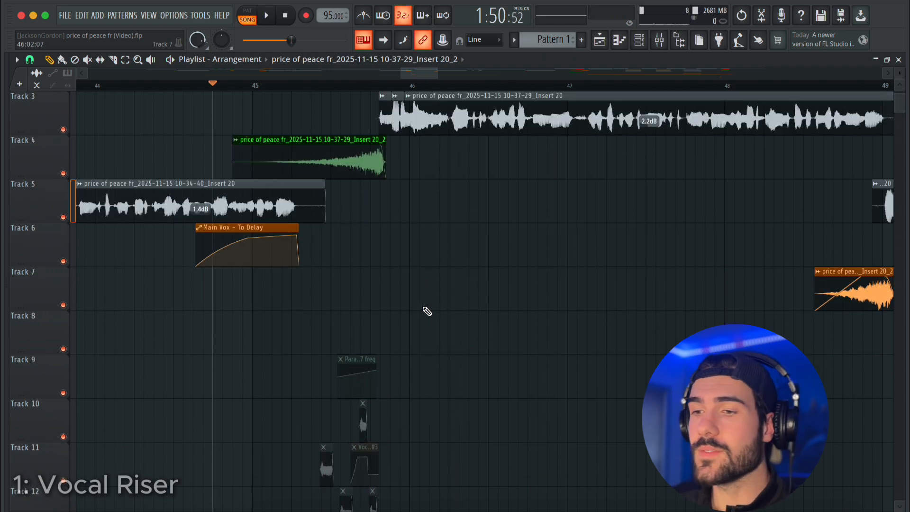
pyautogui.scroll(-2, 427, 311)
pyautogui.moveTo(469, 223); pyautogui.dragTo(271, 417)
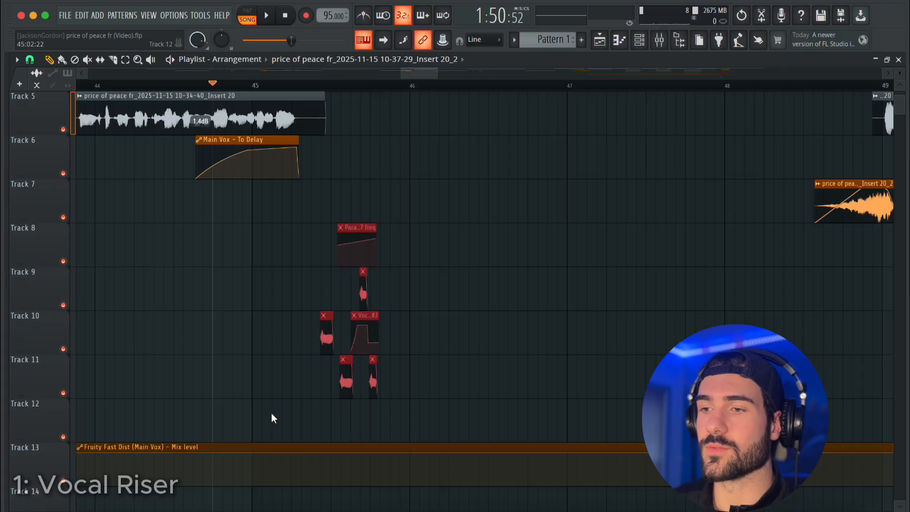
pyautogui.hotkey('shift', 'Up')
pyautogui.hotkey('shift', 'Up')
pyautogui.hotkey('shift', 'Up')
pyautogui.press('space')
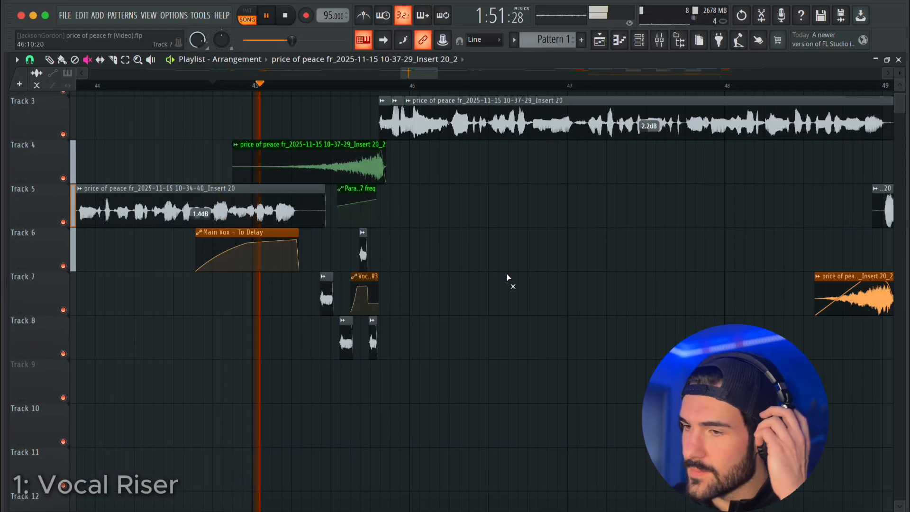